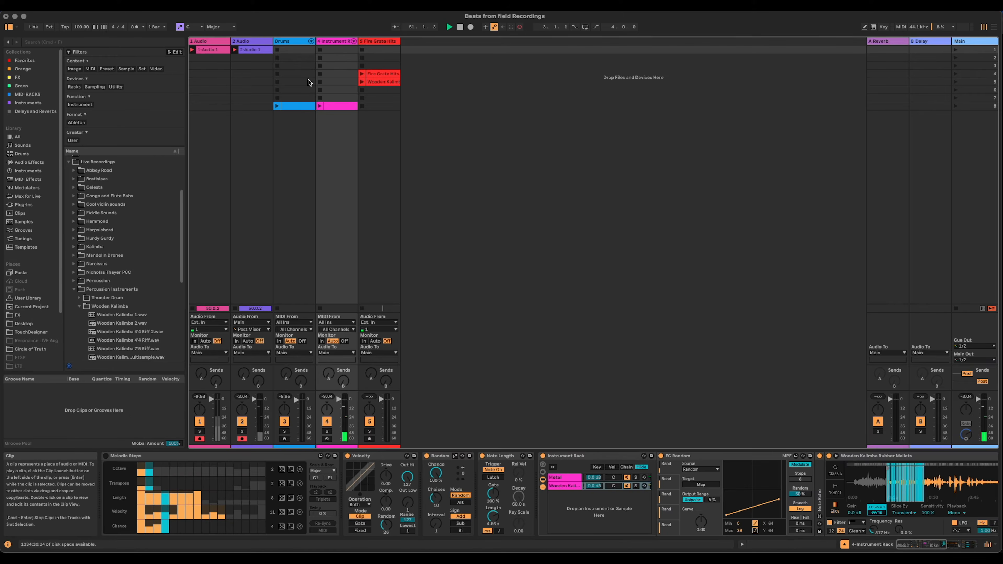
Step: Mute the Drums track and delete the Instrument Rack track beside it
left_click(302, 41)
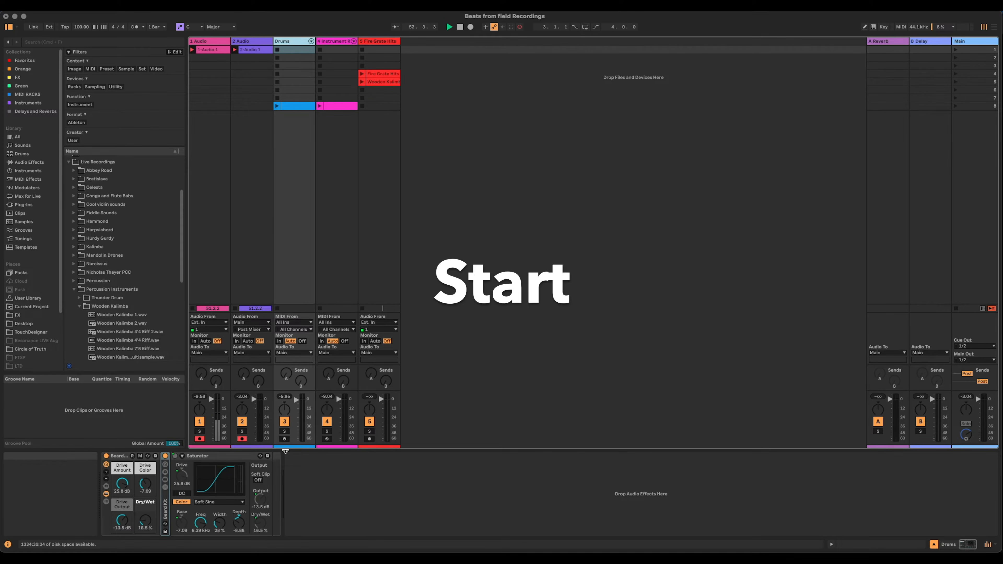
left_click(286, 422)
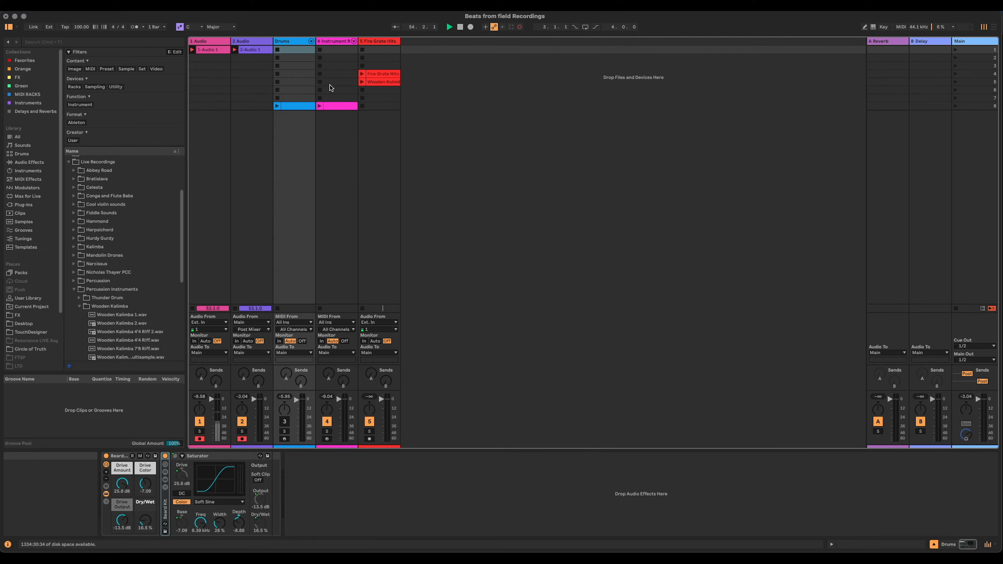
left_click(336, 41)
key("Delete")
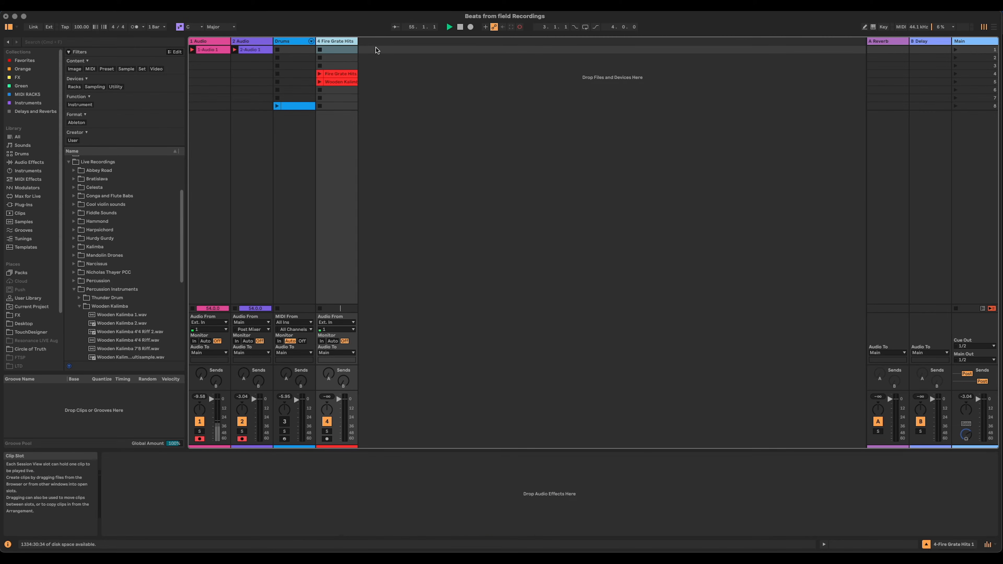
Step: Play the Fire Grate Hits clip and turn off its Loop and Warp settings
left_click(339, 74)
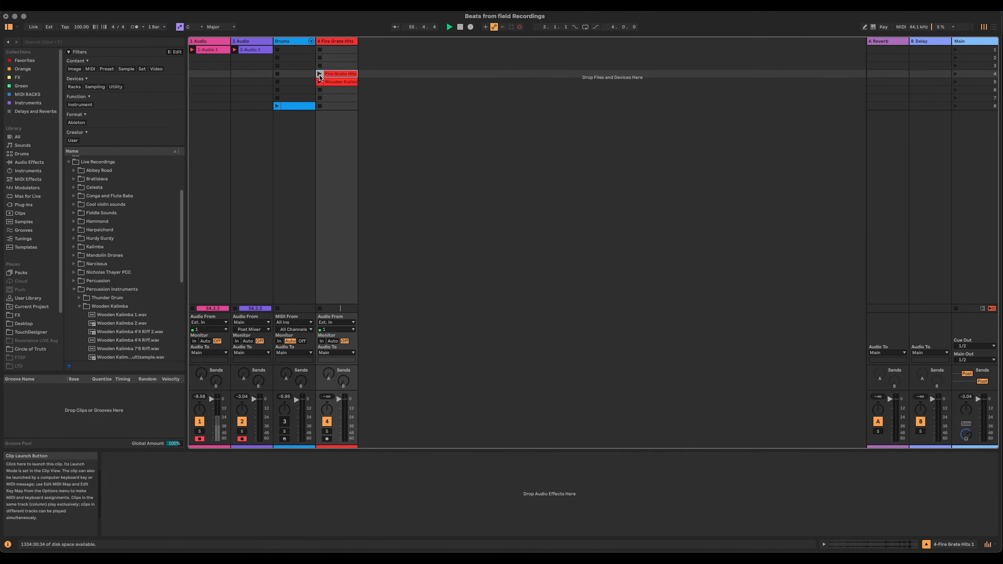
double_click(340, 75)
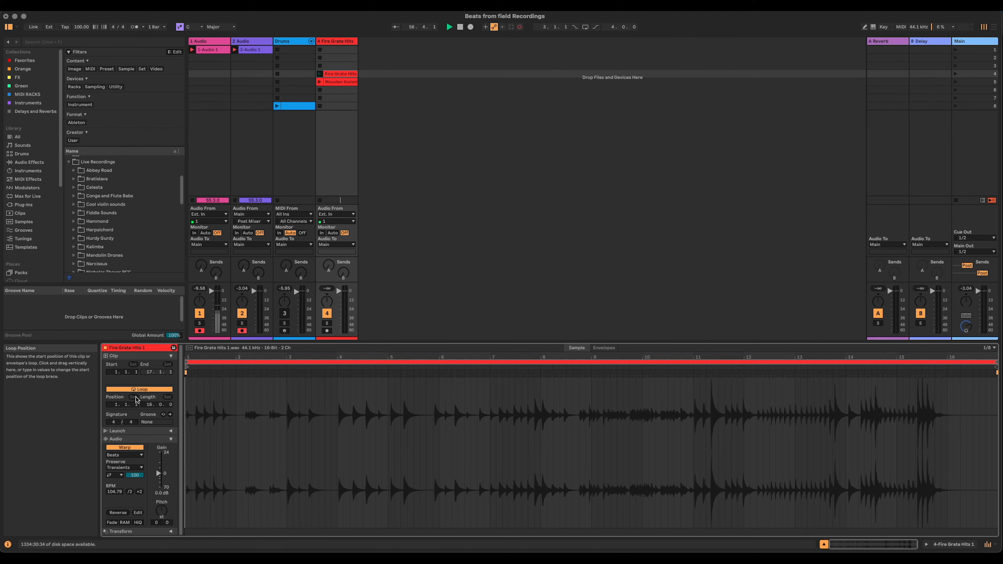
left_click(139, 390)
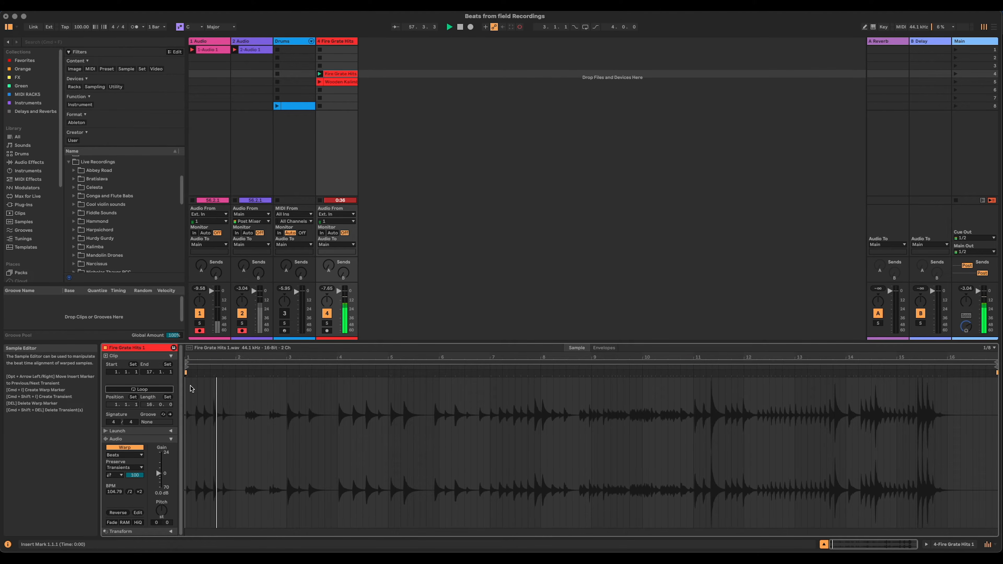
left_click(124, 447)
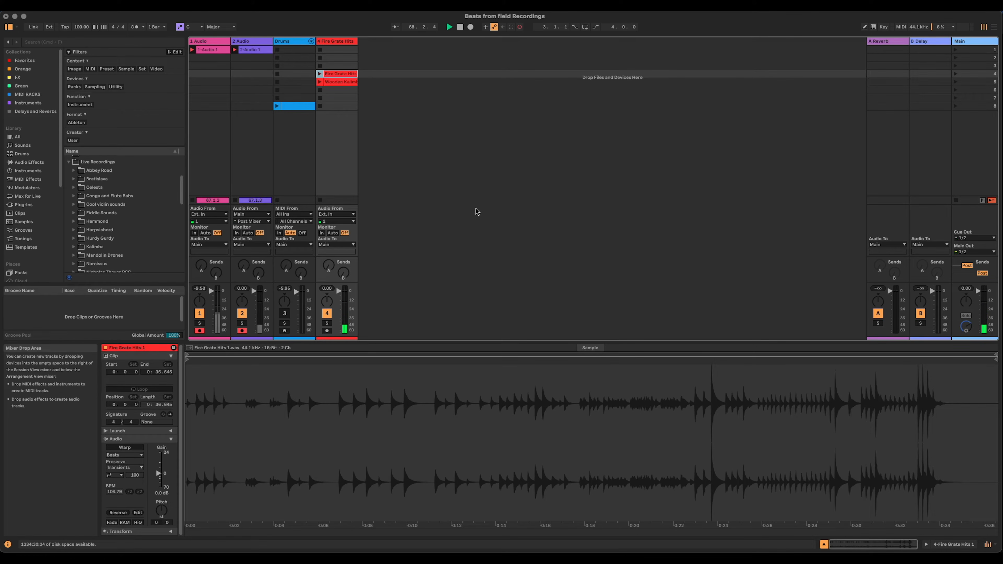
Step: Create a MIDI track with Simpler, load the Fire Grate Hits clip into it, and set it to Slice mode
left_click(43, 171)
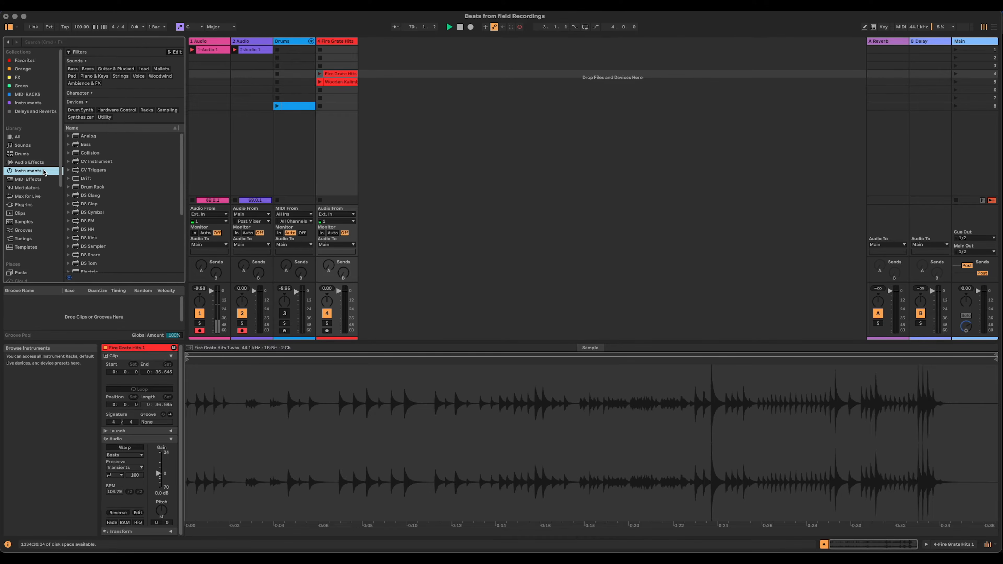
scroll(113, 220, "down", 5)
left_click_drag(90, 248, 432, 134)
left_click_drag(340, 74, 296, 483)
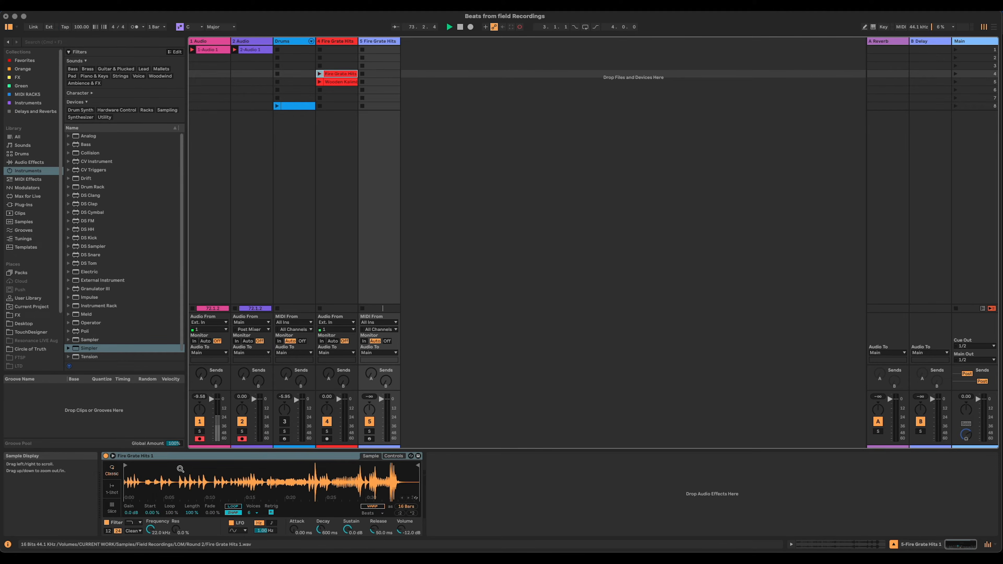
left_click(112, 508)
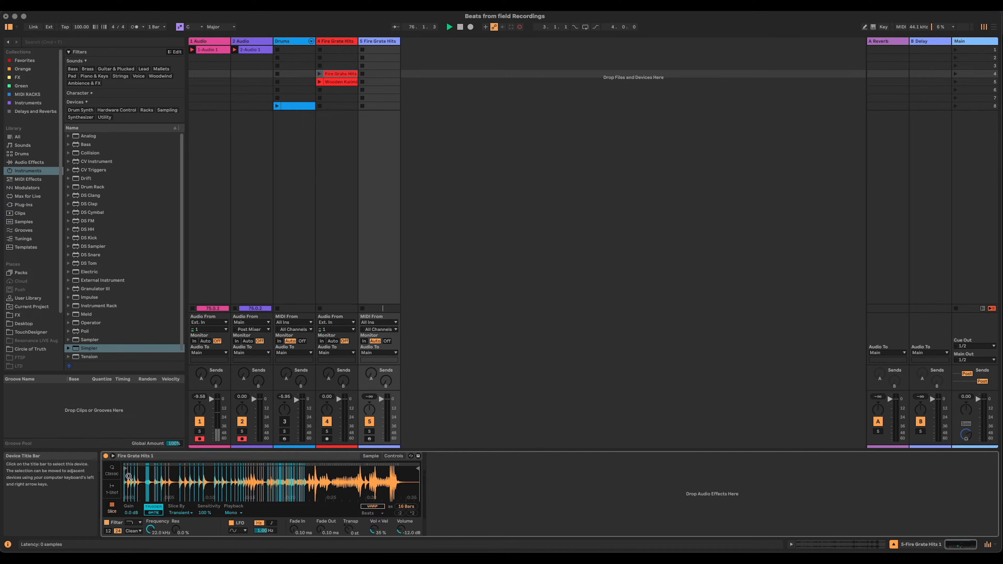
Step: Trim the Simpler sample region, moving its start past the opening hits and its end ahead of the loud final section
left_click_drag(128, 468, 182, 467)
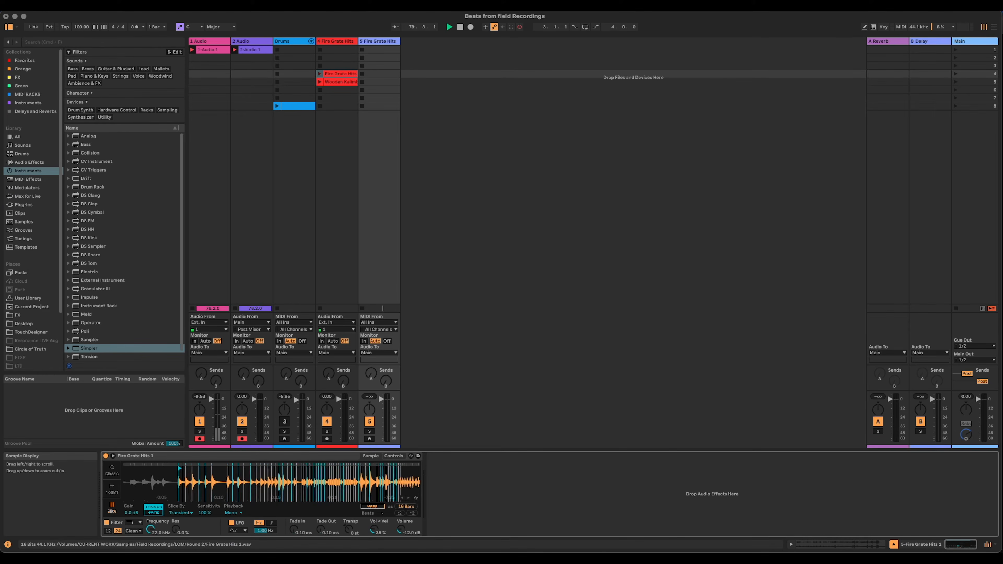
left_click_drag(416, 467, 315, 466)
left_click_drag(183, 475, 217, 475)
left_click_drag(295, 472, 202, 474)
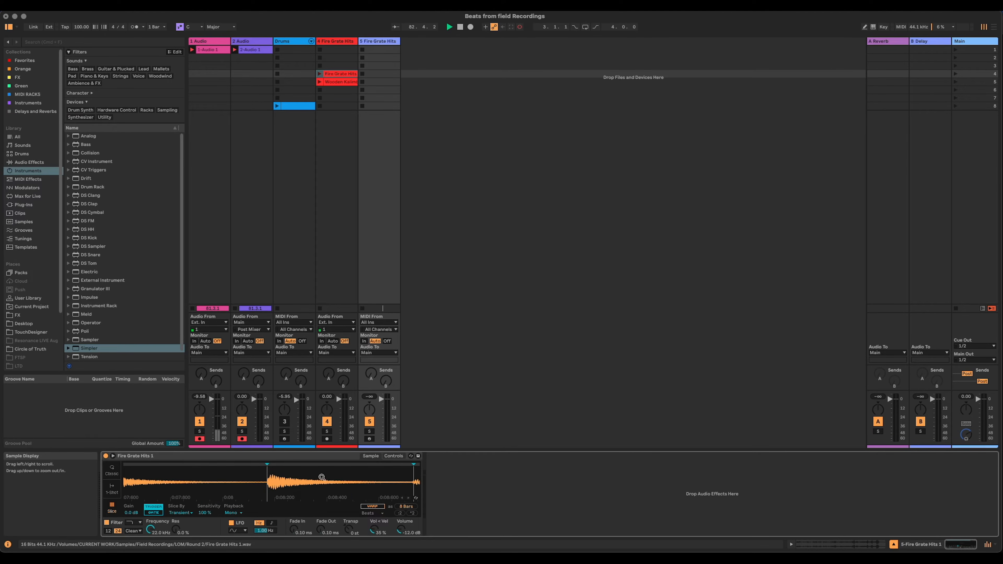
Step: Check the transient slices along the zoomed waveform and shorten the sample region's end so it spans 4 bars
left_click_drag(322, 477, 240, 474)
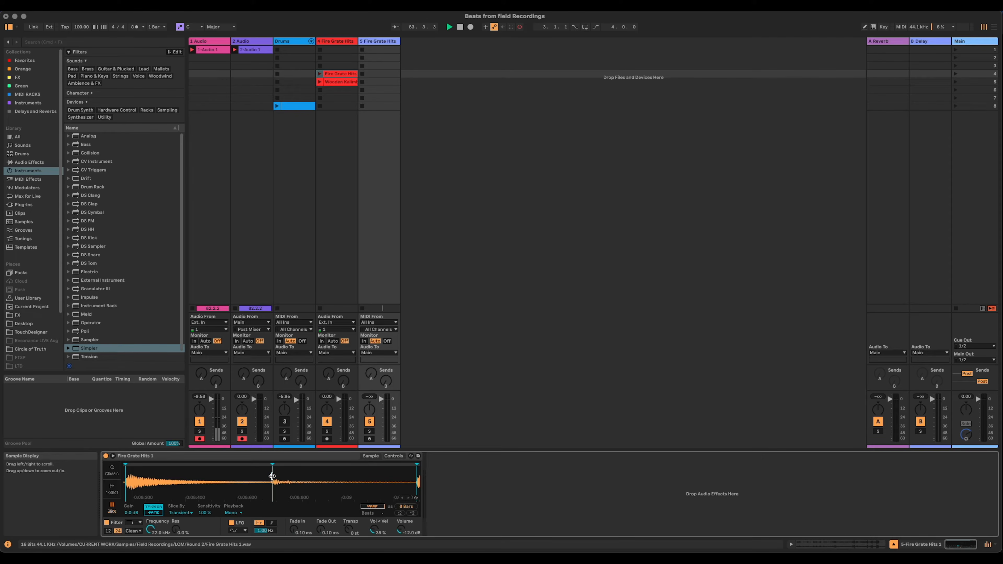
left_click_drag(307, 478, 239, 473)
left_click_drag(336, 472, 137, 472)
left_click_drag(398, 476, 398, 510)
left_click_drag(355, 480, 125, 473)
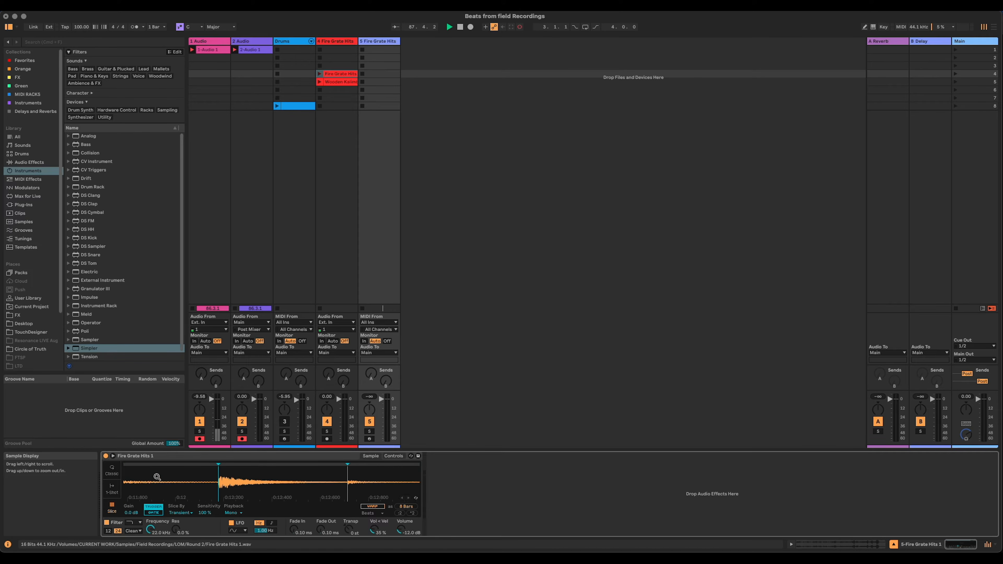
left_click_drag(228, 476, 227, 507)
left_click_drag(341, 475, 266, 470)
left_click_drag(380, 476, 324, 481)
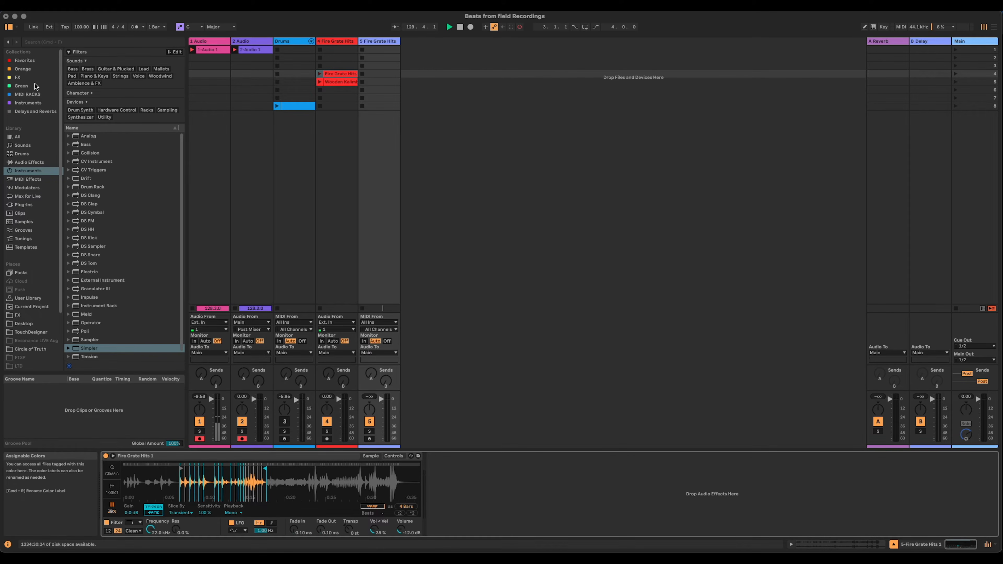
Step: Add the Melodic Steps MIDI effect in front of Simpler on the new Fire Grate Hits track
left_click(38, 179)
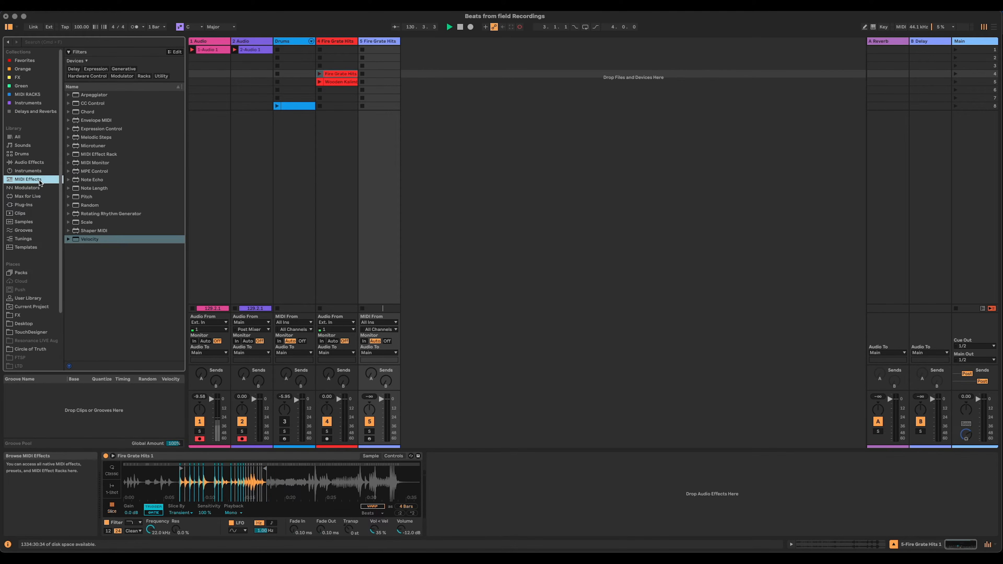
left_click(96, 138)
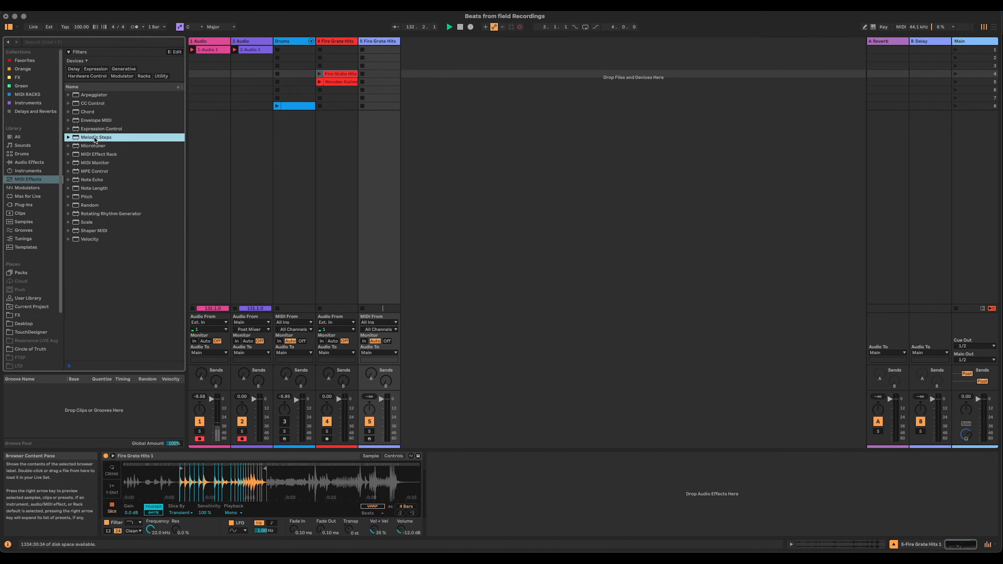
left_click_drag(99, 499, 101, 500)
key("Return")
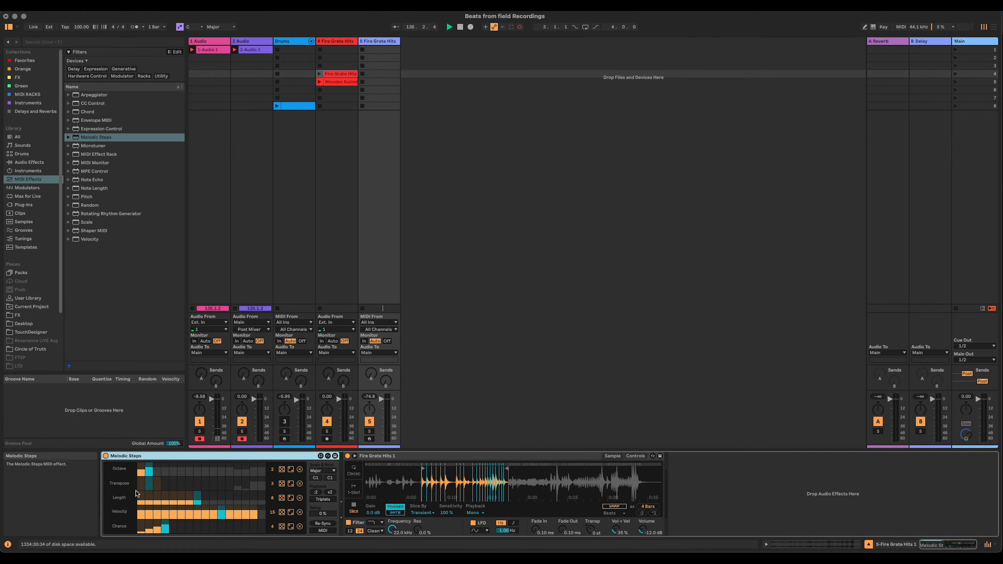
Step: In Melodic Steps, lower the Octave and Transpose steps and raise all active Length and Chance steps to maximum
left_click_drag(146, 470, 147, 476)
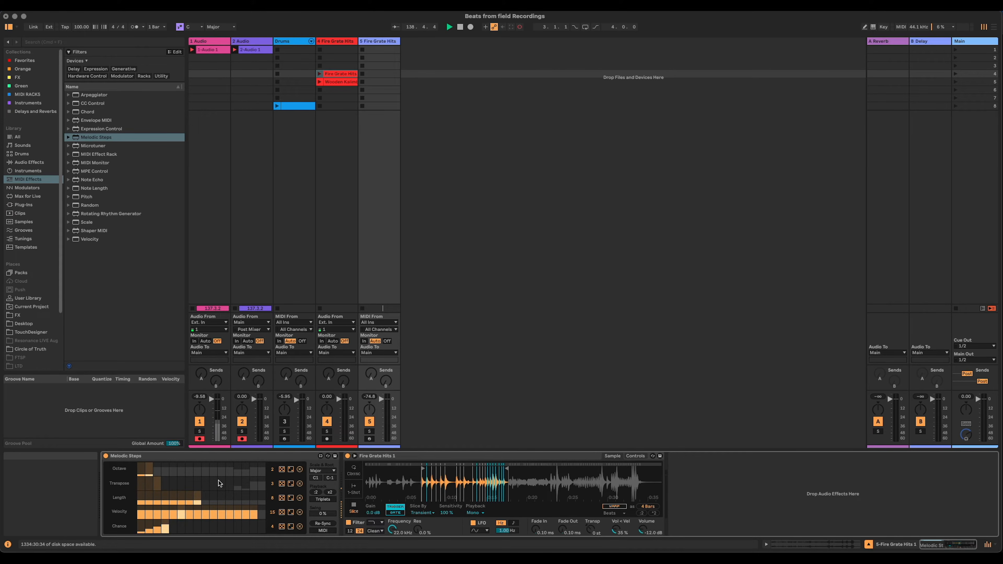
left_click(142, 487)
mouse_move(142, 499)
left_mouse_down()
mouse_move(198, 483)
mouse_move(160, 491)
left_mouse_up()
left_click(155, 490)
left_click_drag(164, 526, 137, 514)
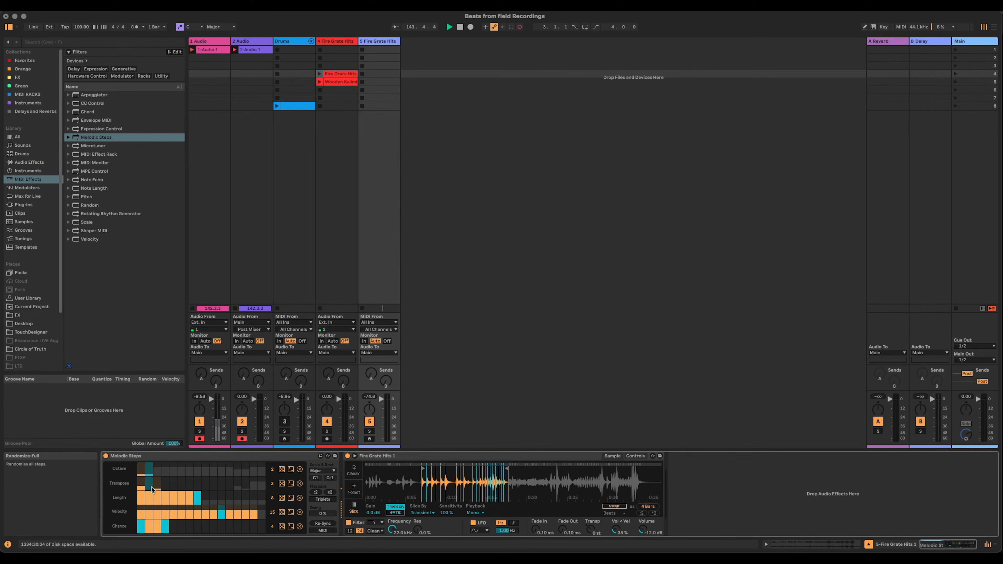
Step: Reduce the Transpose sequence to 2 steps and readjust the heights of the two Octave and two Transpose steps
left_click_drag(273, 483, 272, 486)
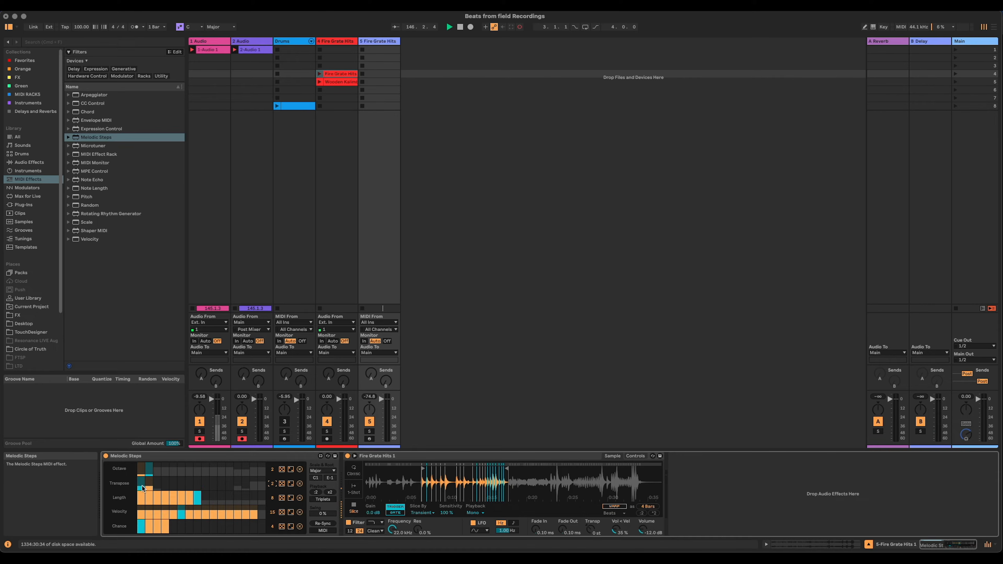
left_click(142, 471)
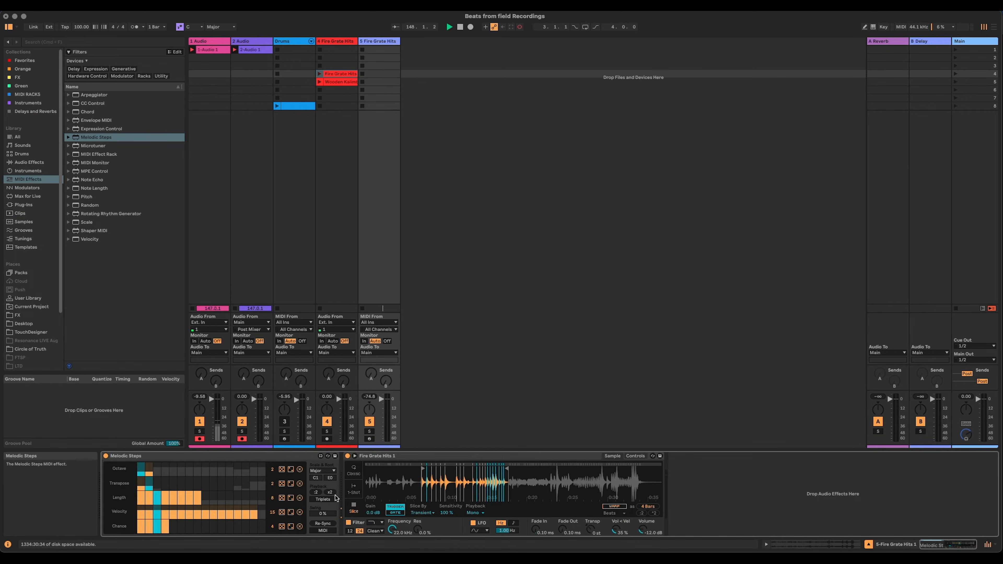
left_click_drag(141, 470, 148, 472)
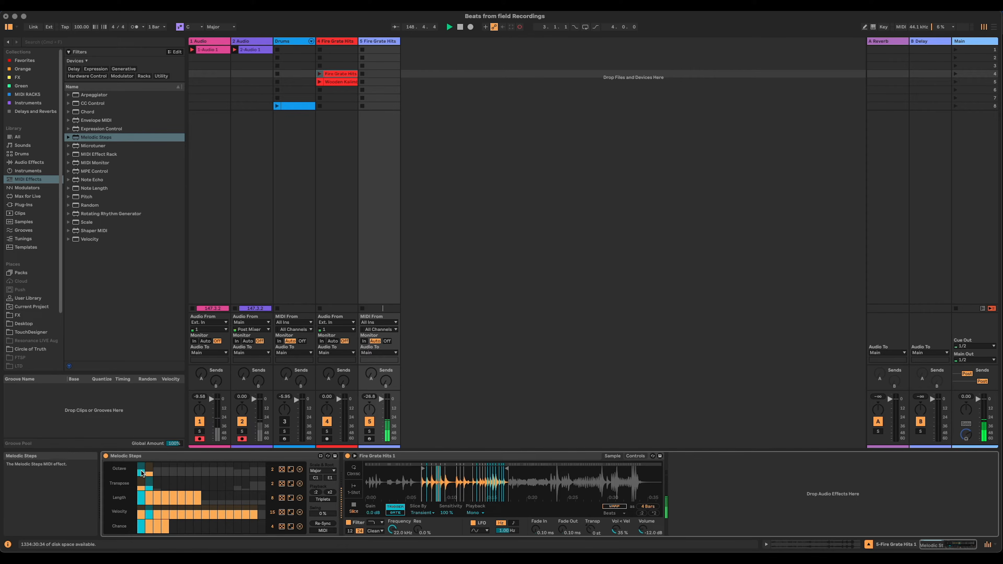
left_click(142, 490)
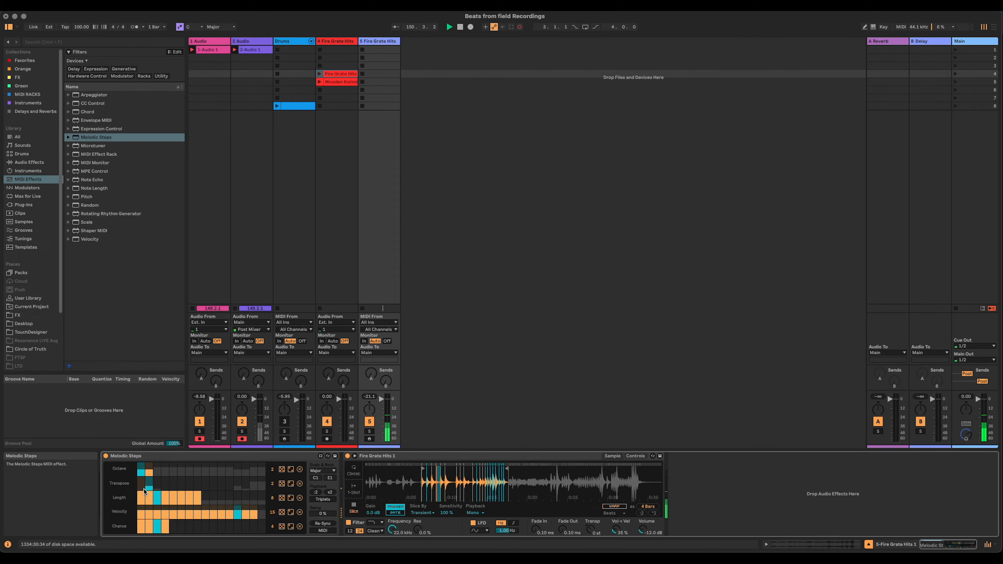
left_click_drag(143, 490, 147, 489)
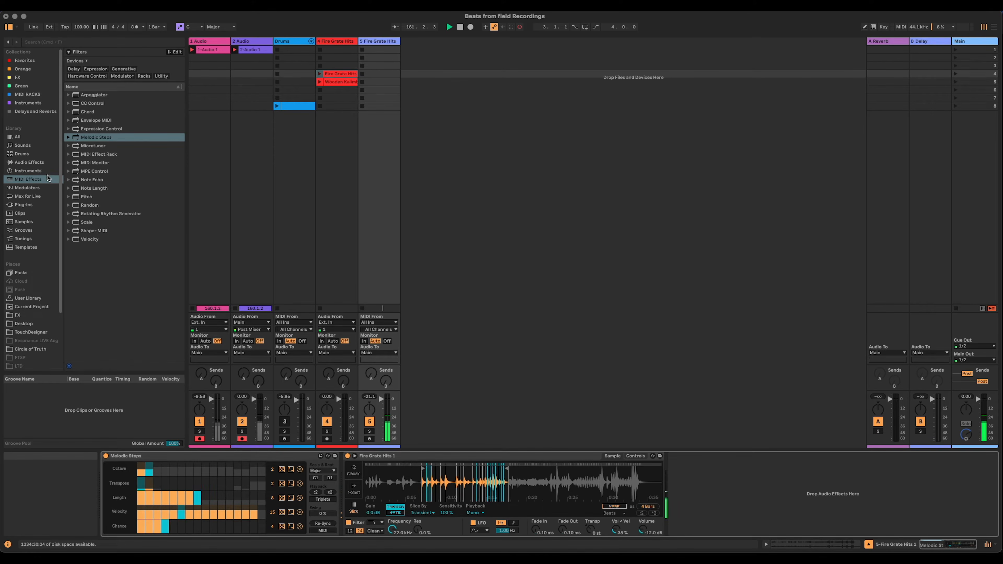
Step: Insert Random before Simpler with 100% chance and 16 choices, and set Simpler's playback to Poly
left_click_drag(96, 205, 342, 489)
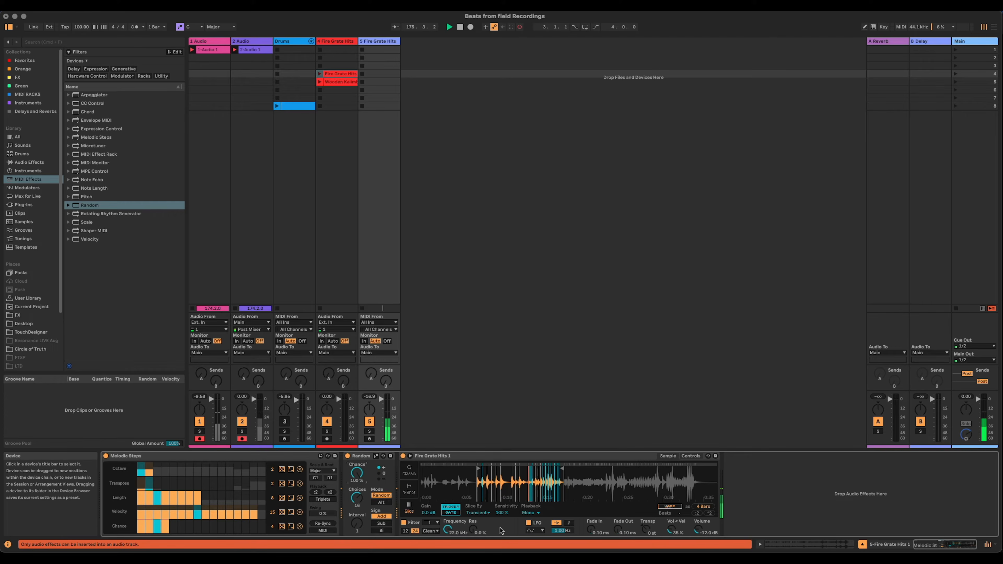
left_click(531, 513)
left_click(533, 526)
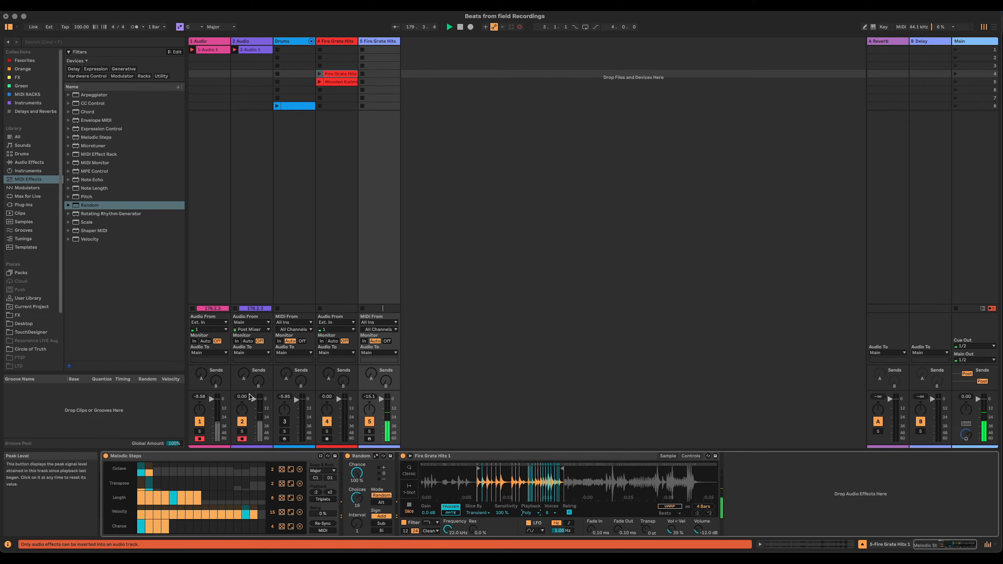
Step: Insert Note Length after Random, raise its note length, and set Simpler's Fade Out to 314 ms
left_click(92, 190)
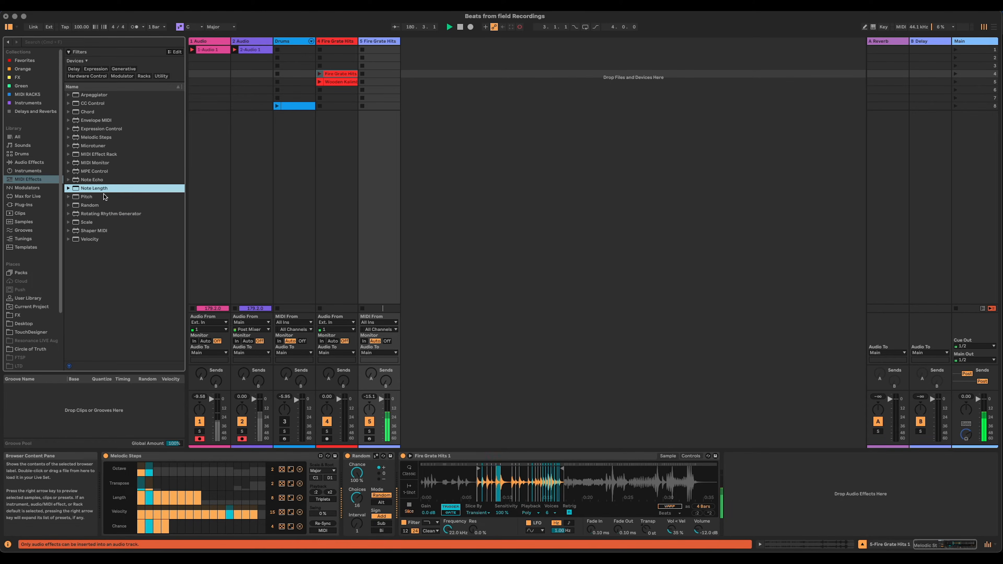
left_click_drag(398, 518, 399, 518)
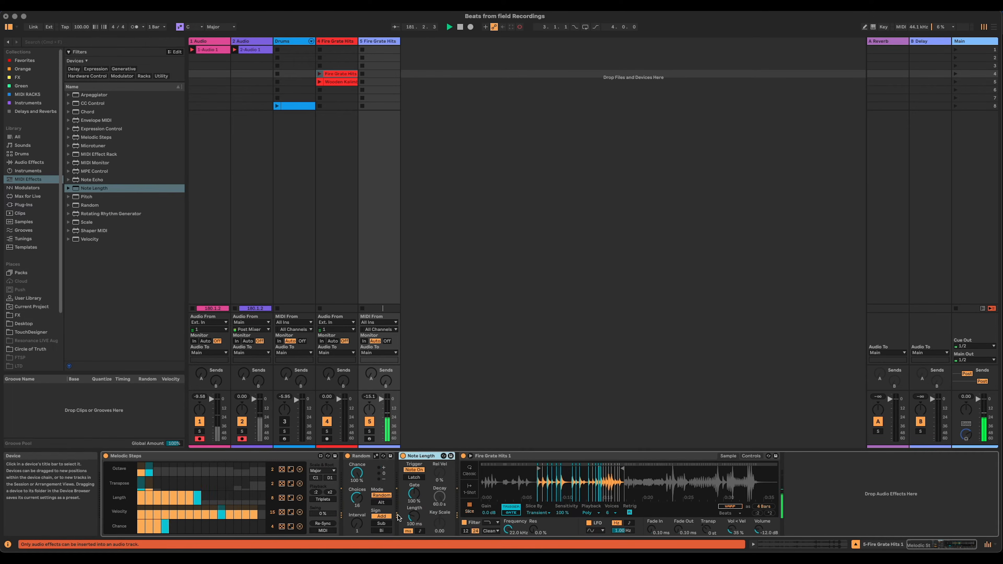
mouse_move(414, 516)
left_mouse_down()
mouse_move(414, 525)
mouse_move(413, 513)
left_mouse_up()
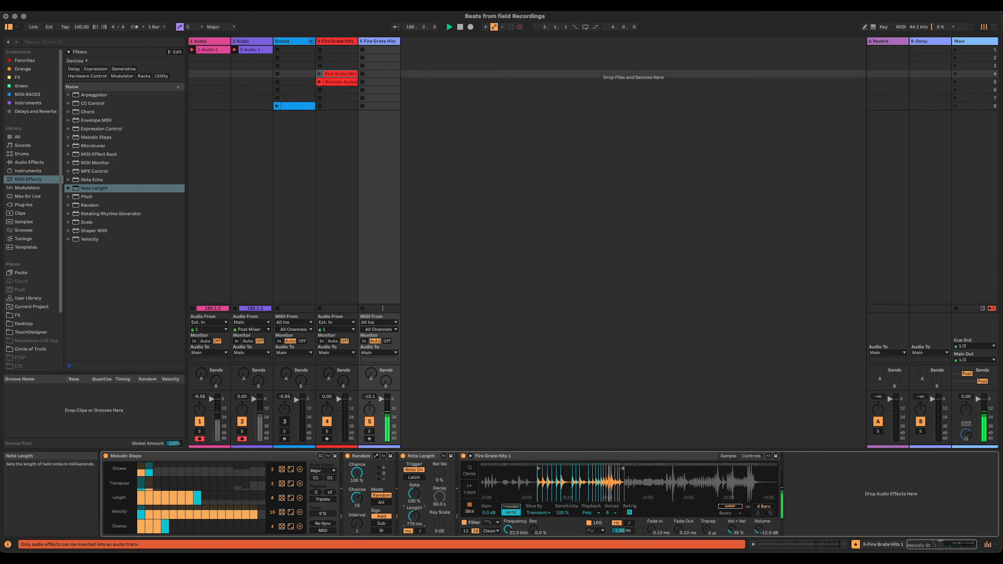
left_click_drag(678, 529, 678, 511)
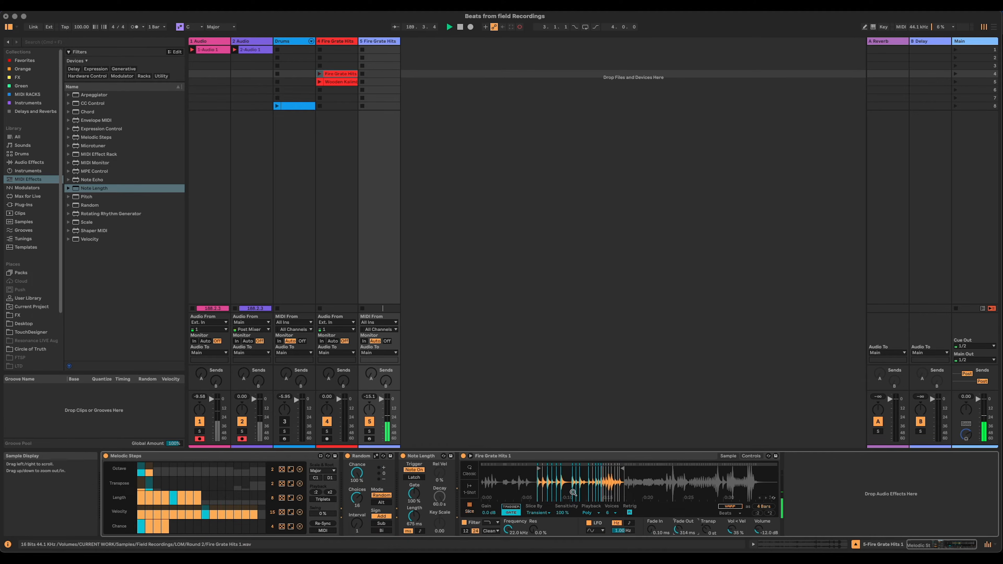
Step: Insert the Note Echo MIDI effect between Note Length and Simpler
left_click_drag(585, 465, 585, 470)
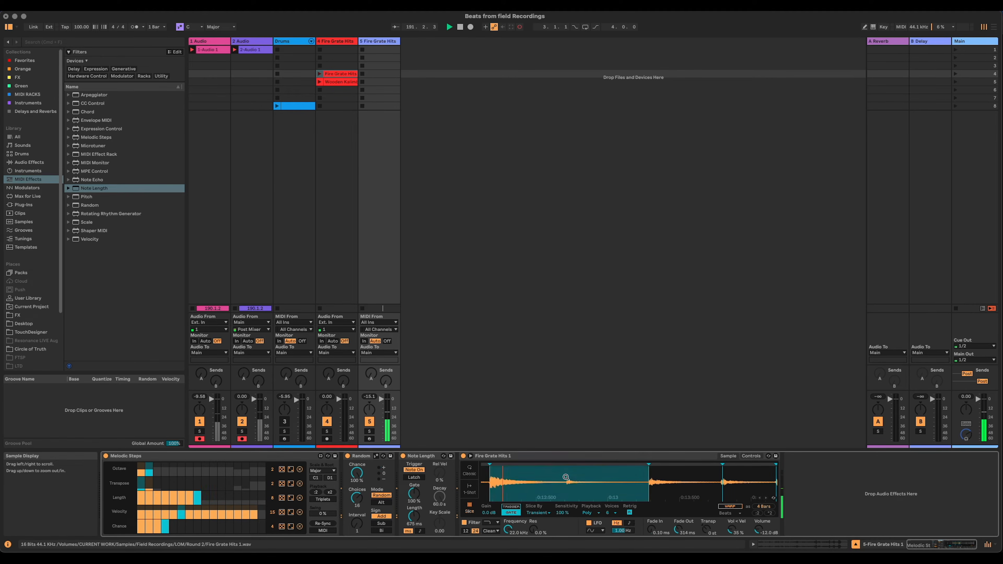
left_click_drag(593, 477, 594, 473)
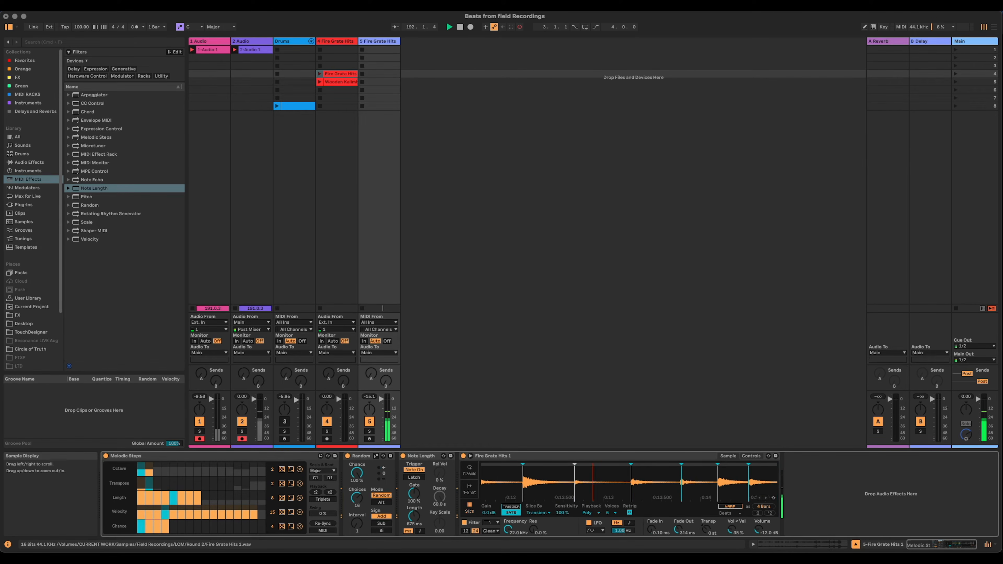
mouse_move(680, 468)
left_mouse_down()
mouse_move(665, 472)
mouse_move(694, 474)
mouse_move(693, 451)
mouse_move(632, 448)
mouse_move(595, 473)
left_mouse_up()
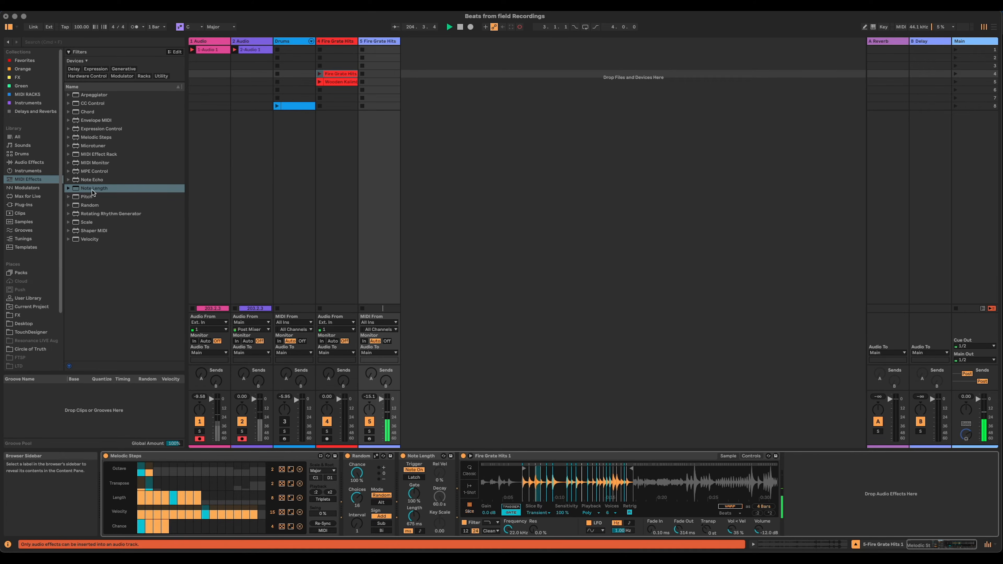
left_click_drag(91, 181, 462, 494)
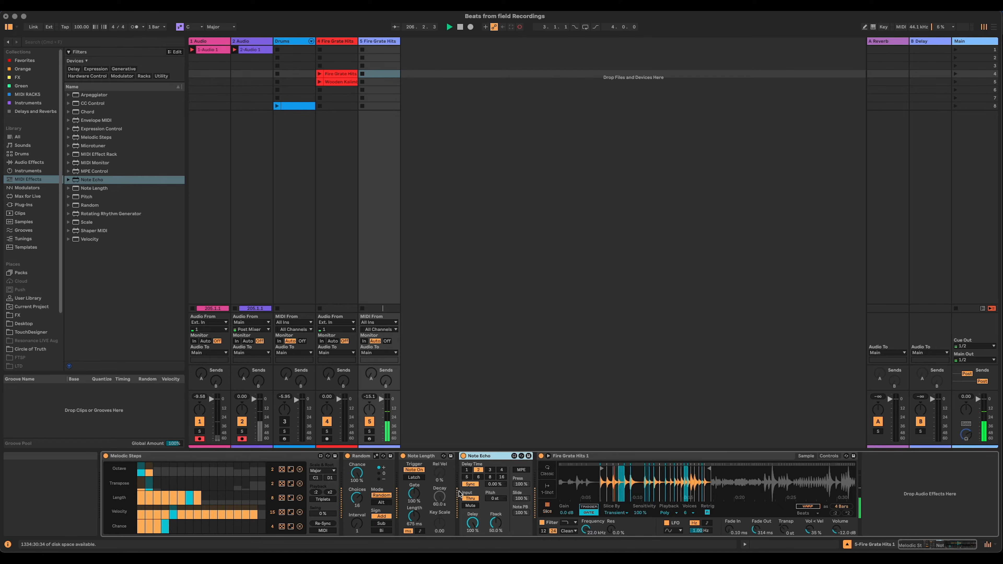
Step: Set Note Echo to Time mode with a 1.00 ms delay, 0% feedback and its input muted
left_click(470, 484)
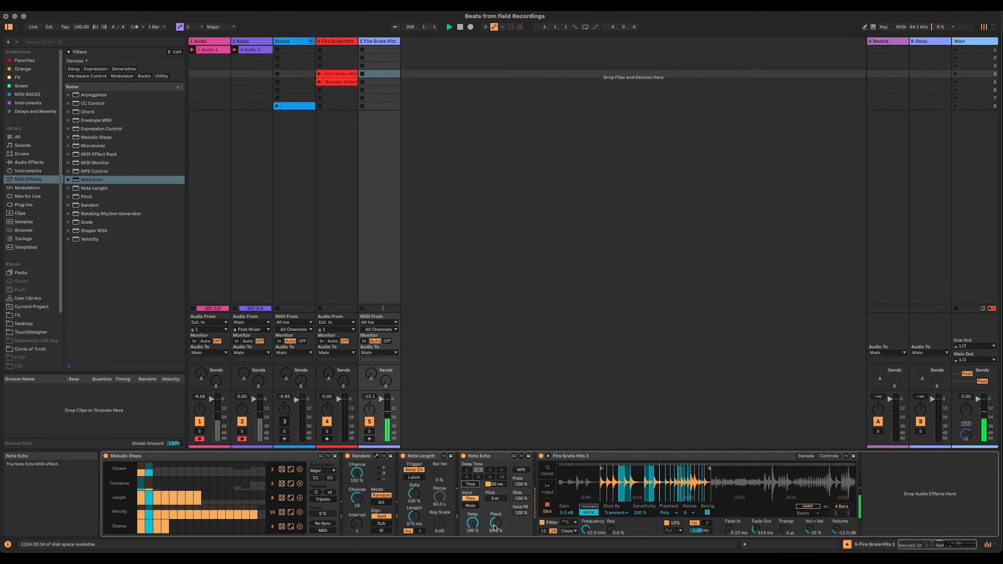
left_click_drag(496, 523, 496, 555)
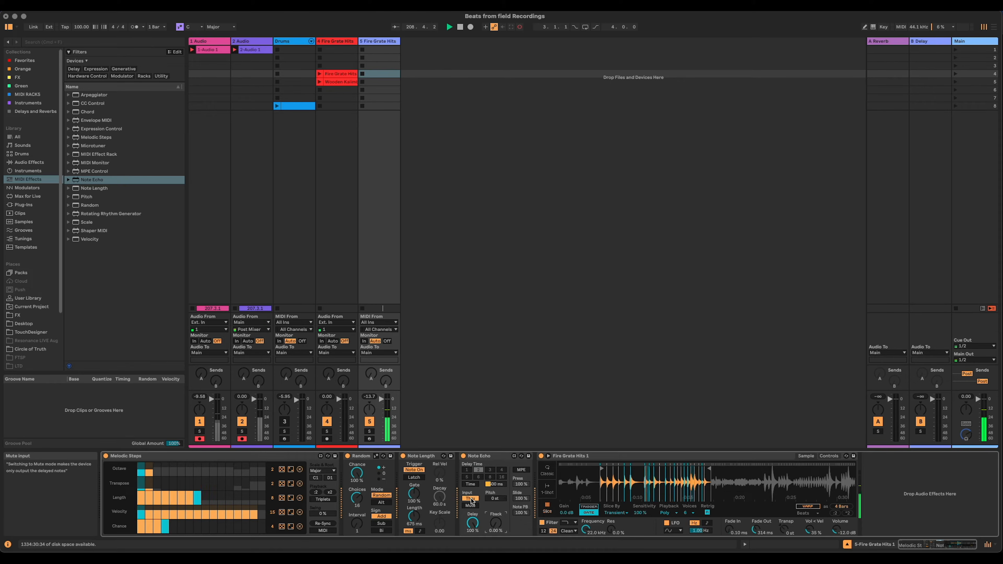
left_click(471, 505)
left_click_drag(502, 486, 501, 509)
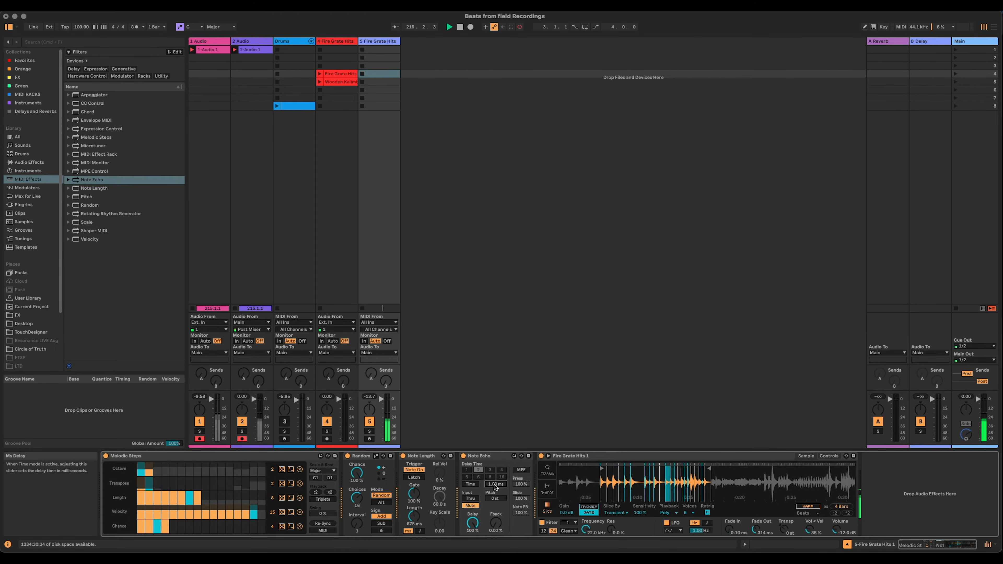
Step: Insert the EC Random preset from the FX collection before Note Echo and map its random source to Note Echo's Ms Delay
left_click(26, 79)
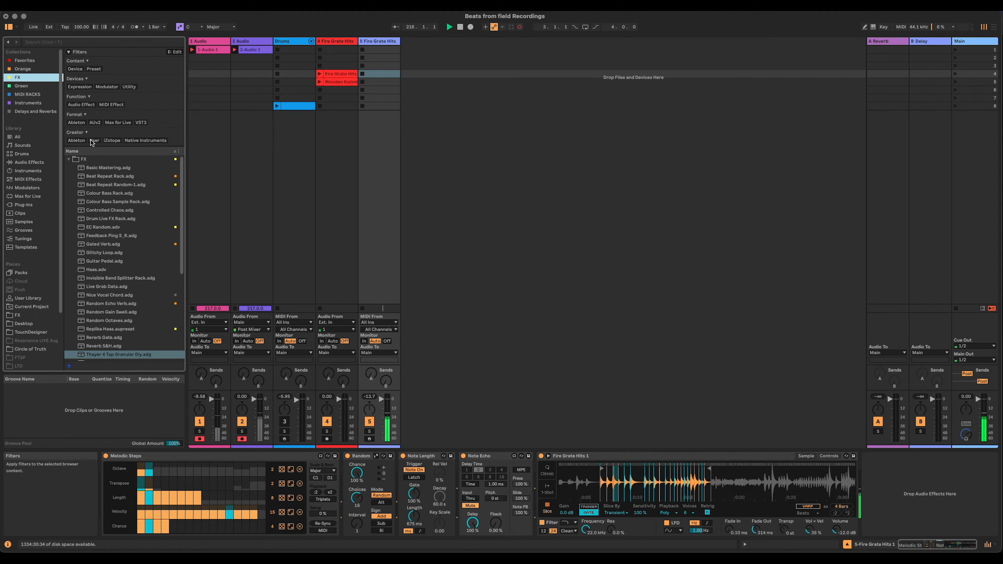
left_click(69, 160)
mouse_move(94, 185)
left_mouse_down()
mouse_move(454, 280)
mouse_move(459, 484)
left_mouse_up()
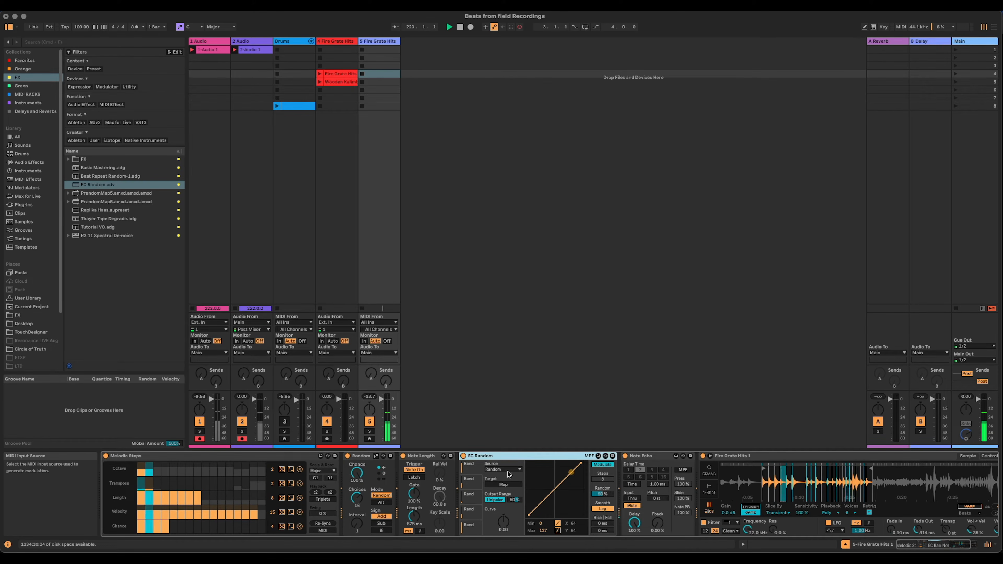
left_click(503, 484)
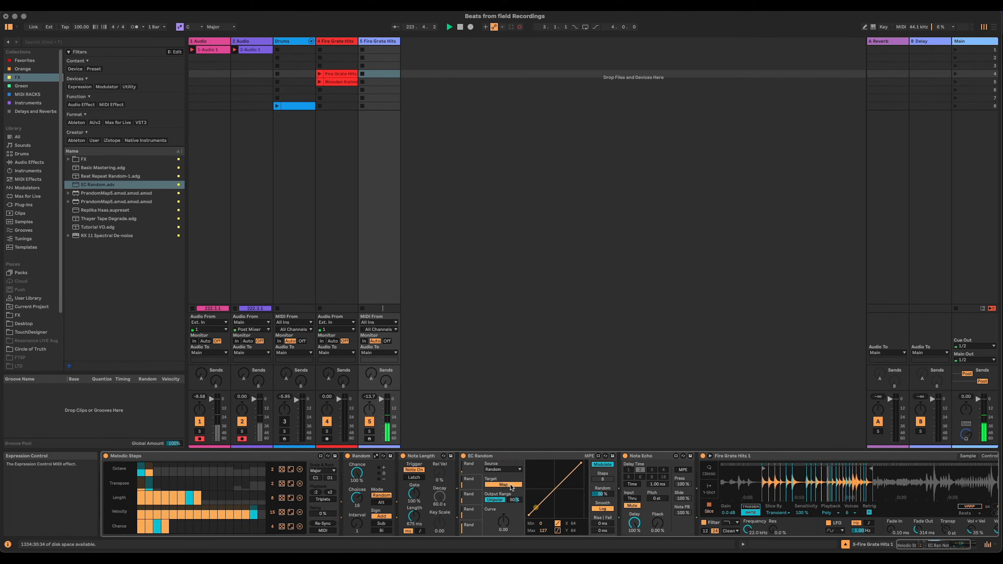
left_click(662, 487)
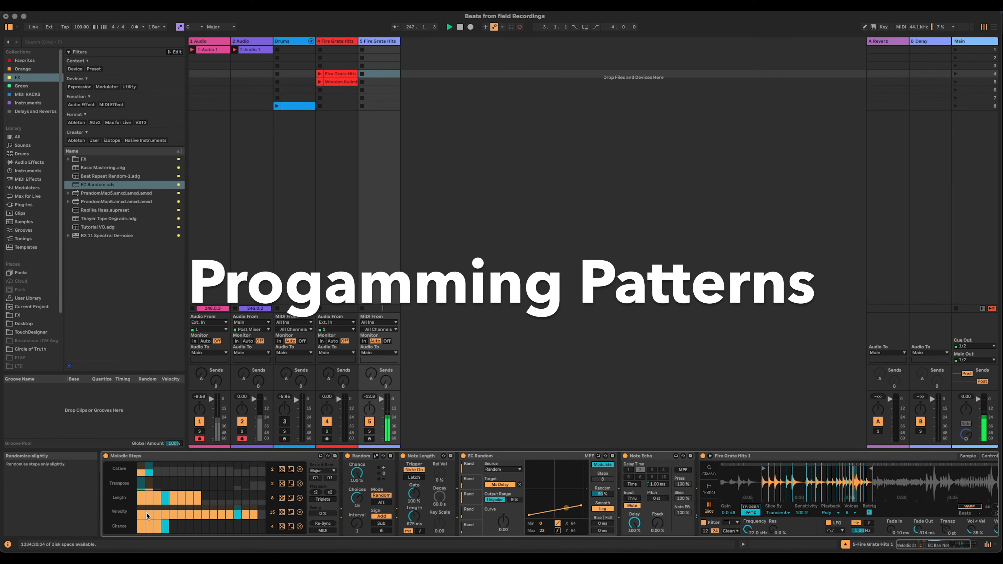
Step: Extend the Velocity sequence in Melodic Steps to 16 steps and draw uneven step heights for accents and quiet hits
left_click_drag(272, 514, 274, 512)
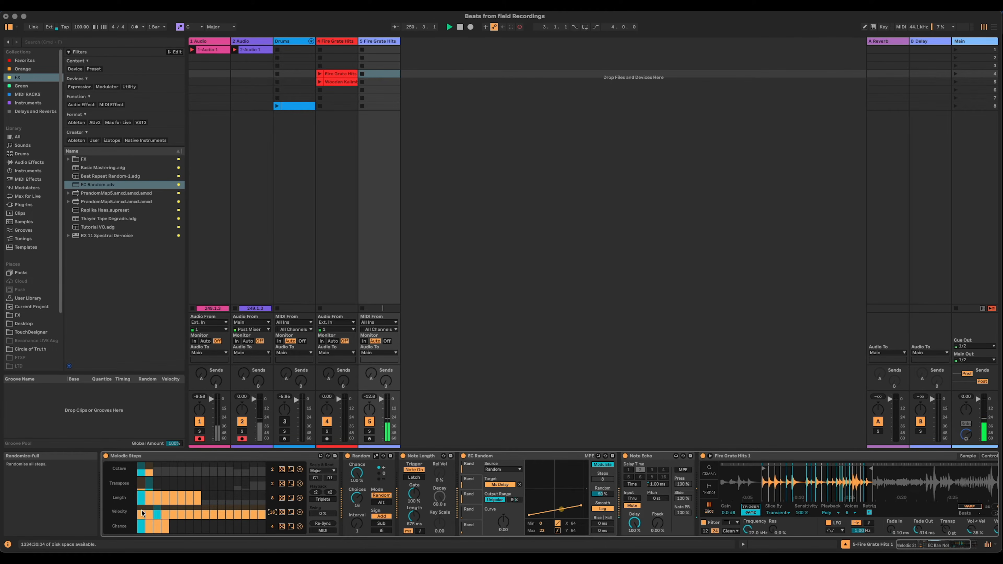
left_click_drag(147, 516, 155, 516)
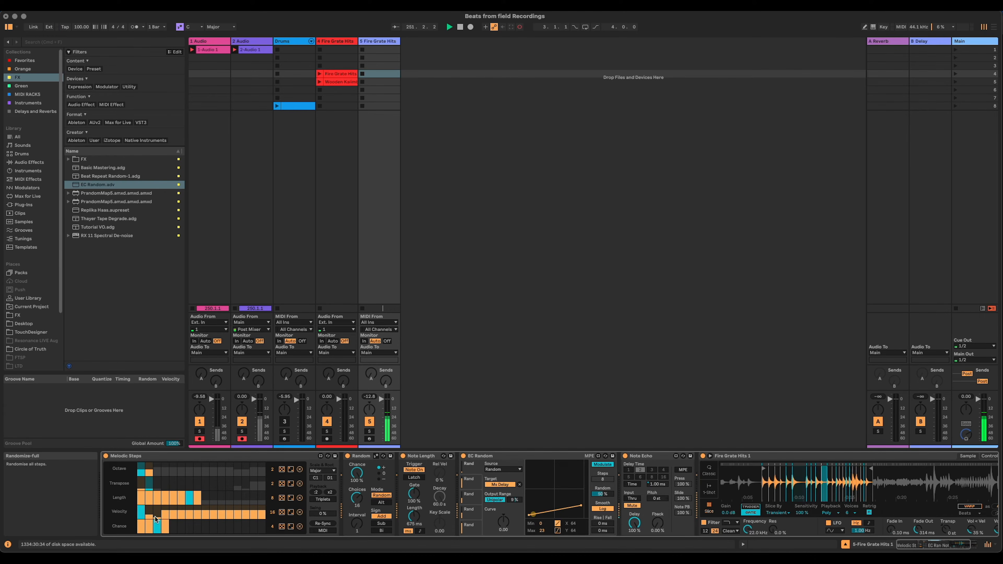
mouse_move(173, 516)
left_mouse_down()
mouse_move(198, 501)
mouse_move(215, 517)
mouse_move(222, 507)
mouse_move(245, 517)
mouse_move(219, 508)
mouse_move(234, 521)
mouse_move(248, 496)
left_mouse_up()
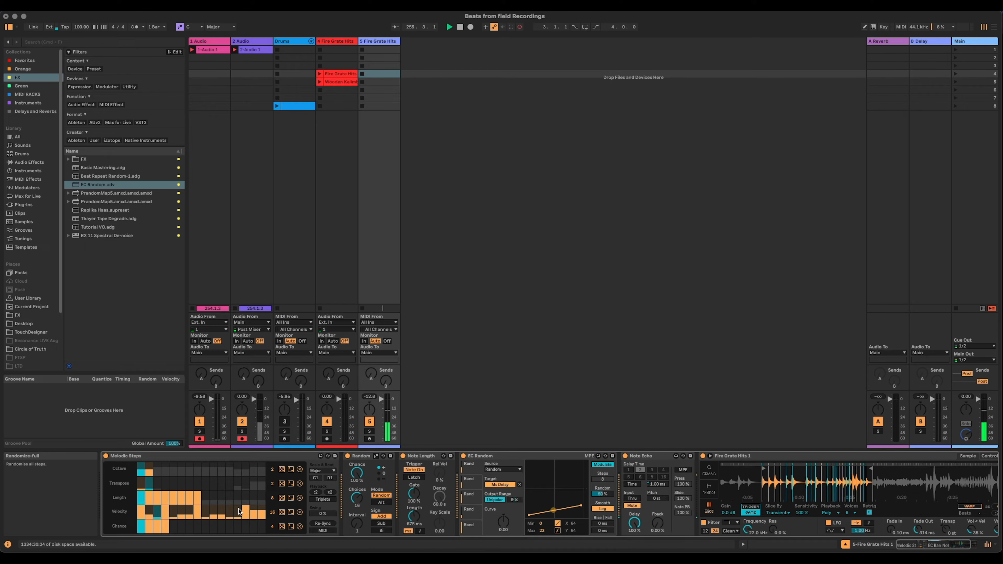
mouse_move(227, 510)
left_mouse_down()
mouse_move(224, 499)
mouse_move(228, 511)
left_mouse_up()
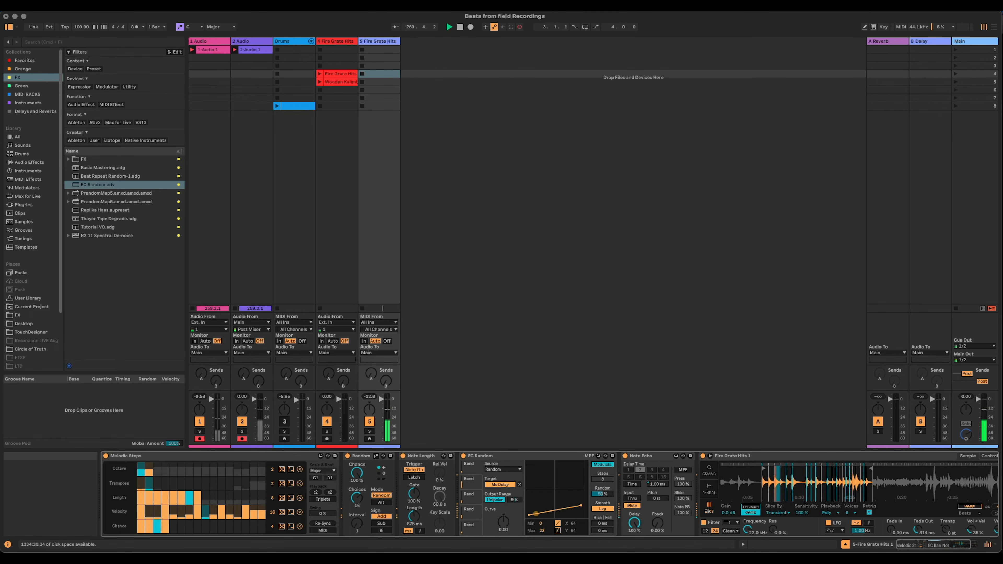
Step: Raise Simpler's velocity-to-volume amount to 78%
scroll(884, 529, "right", 3)
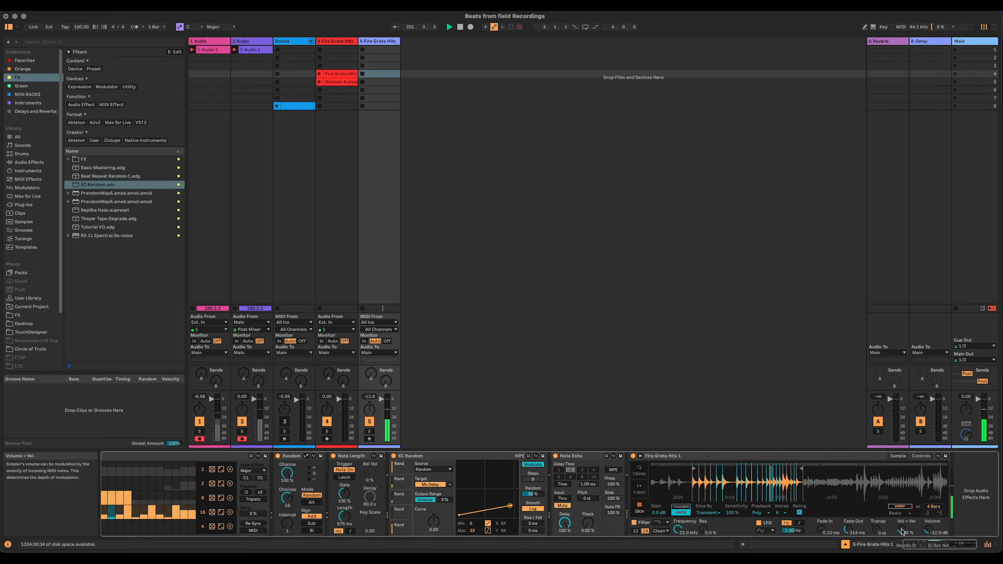
left_click_drag(901, 530, 900, 511)
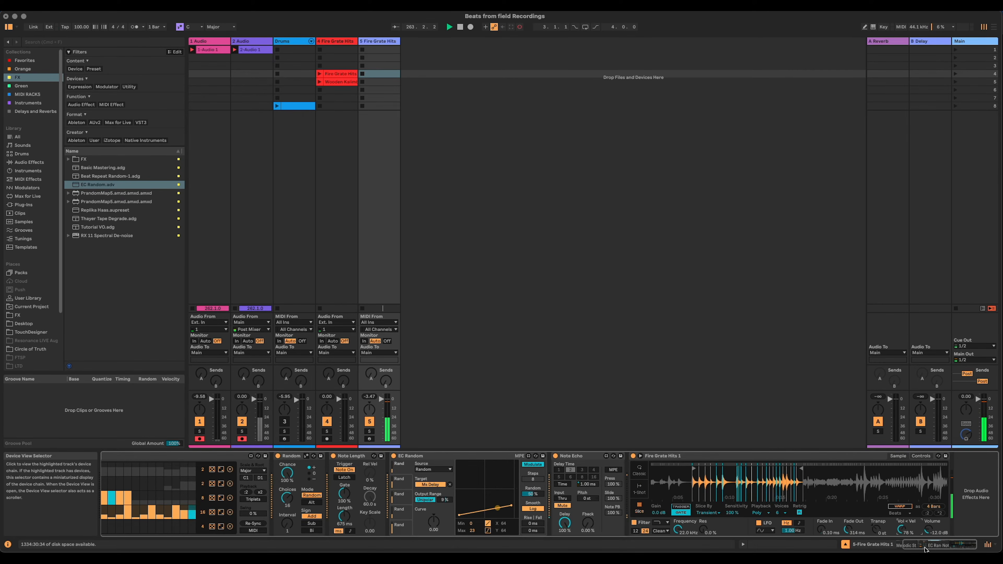
left_click_drag(911, 547, 891, 549)
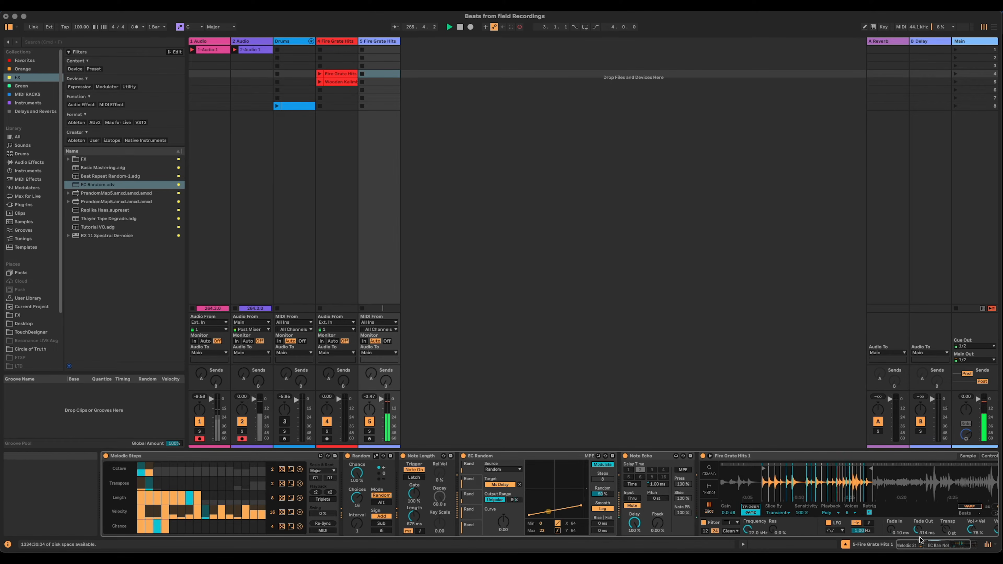
Step: Add the Color Limiter audio effect after Simpler and lower its ceiling to -3.5 dB
left_click(29, 162)
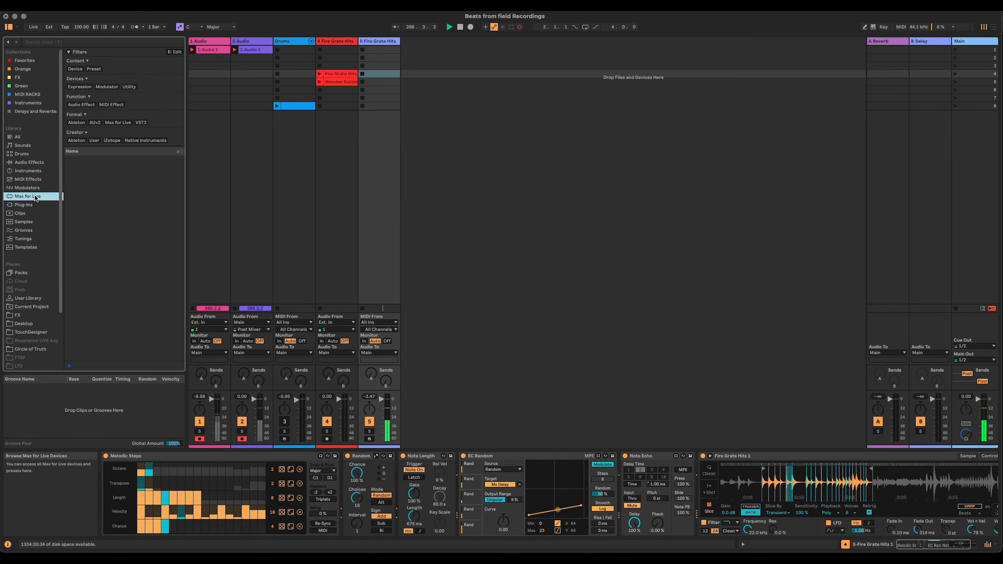
scroll(124, 292, "down", 2)
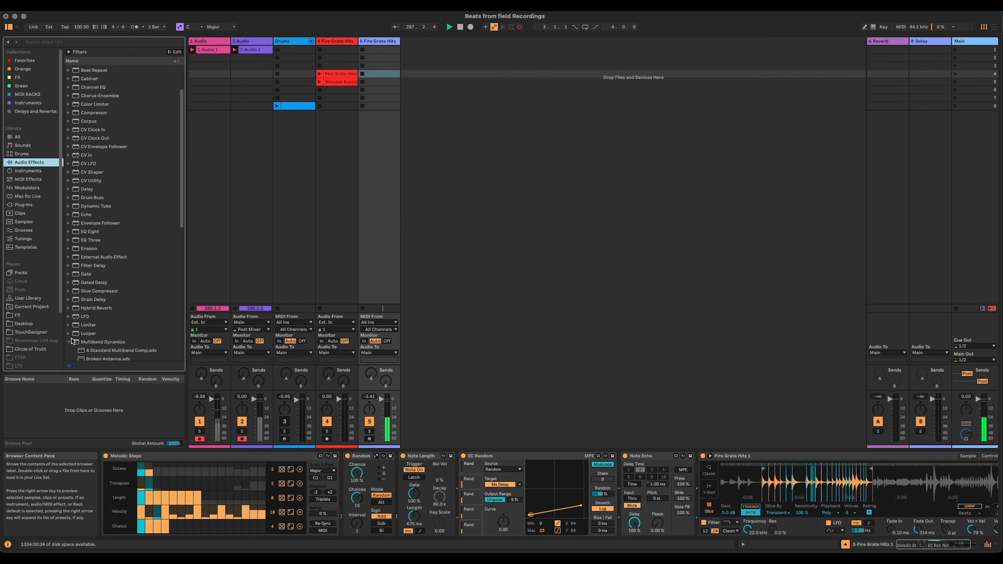
left_click_drag(92, 105, 378, 173)
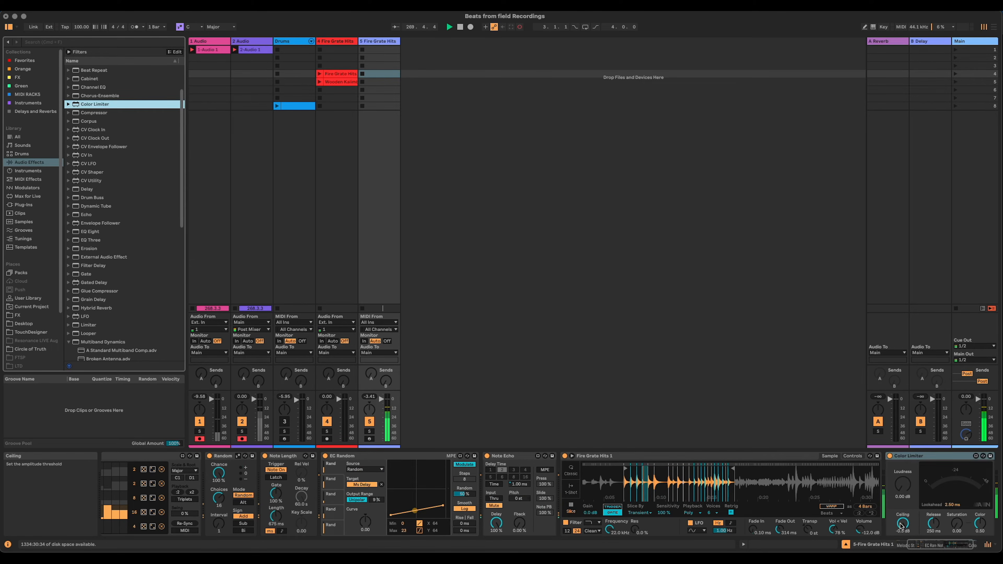
left_click_drag(919, 526, 919, 539)
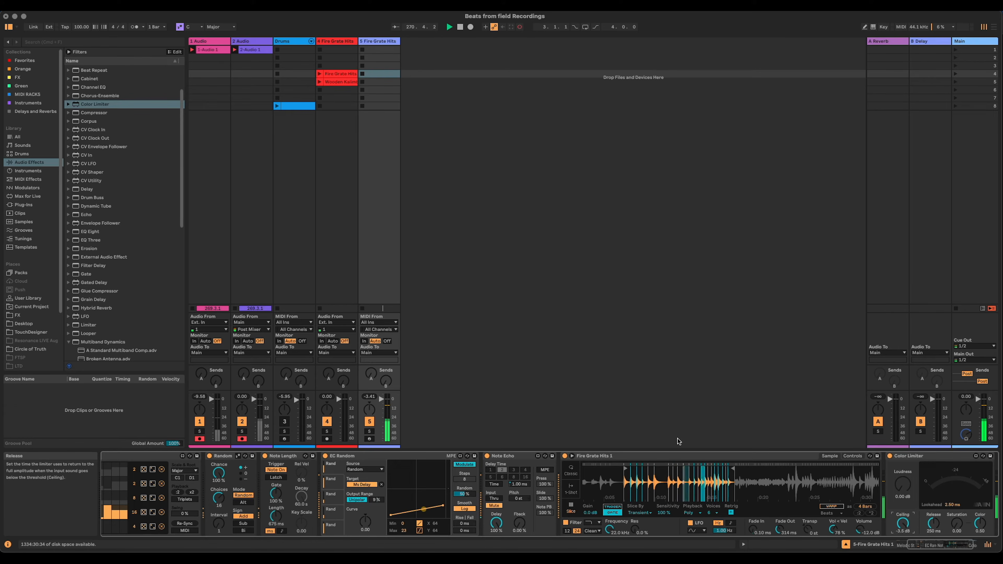
Step: Return to the track 5 device chain and set Simpler's velocity-to-volume amount to 41%
left_click(337, 41)
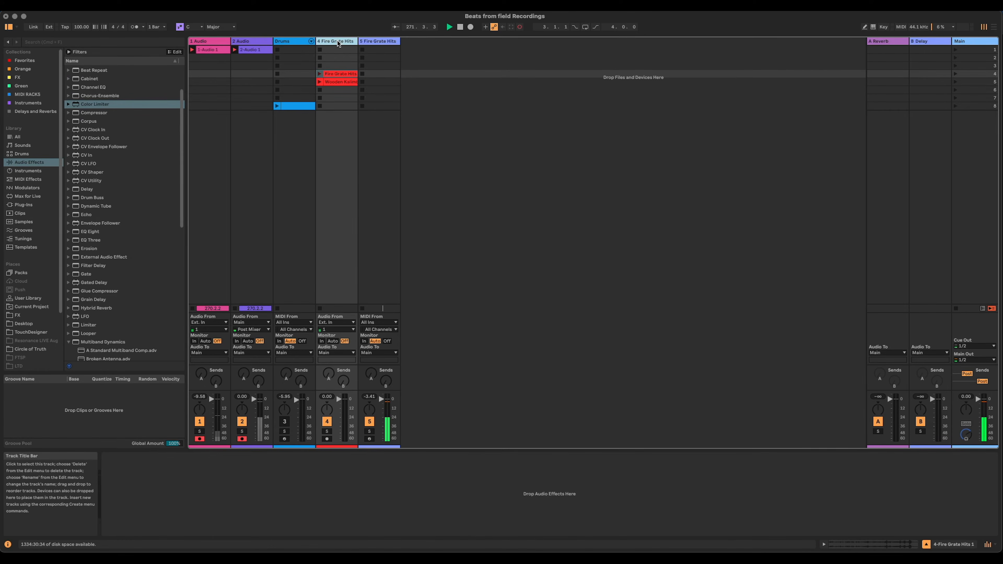
double_click(338, 42)
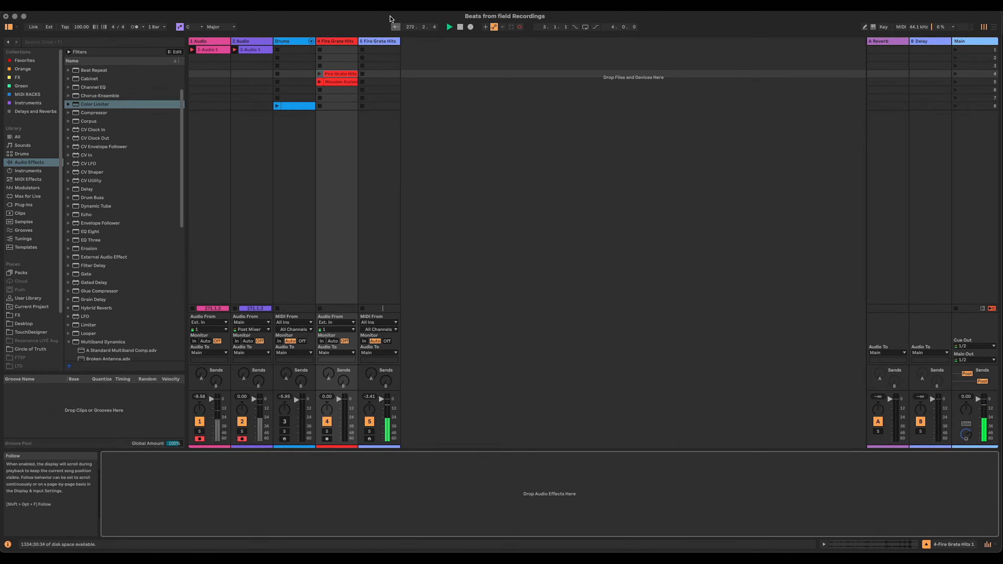
key("Right")
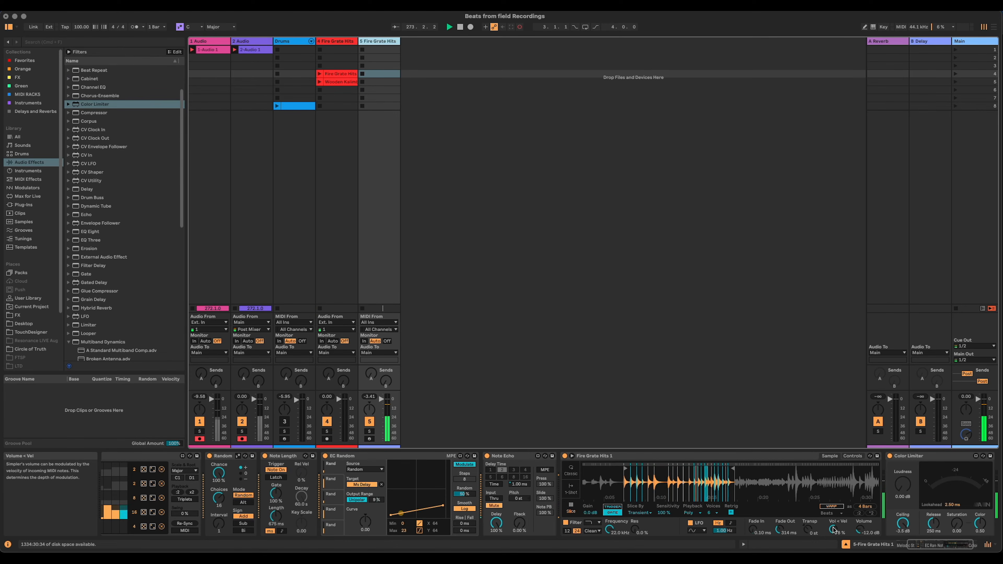
left_click_drag(834, 529, 834, 543)
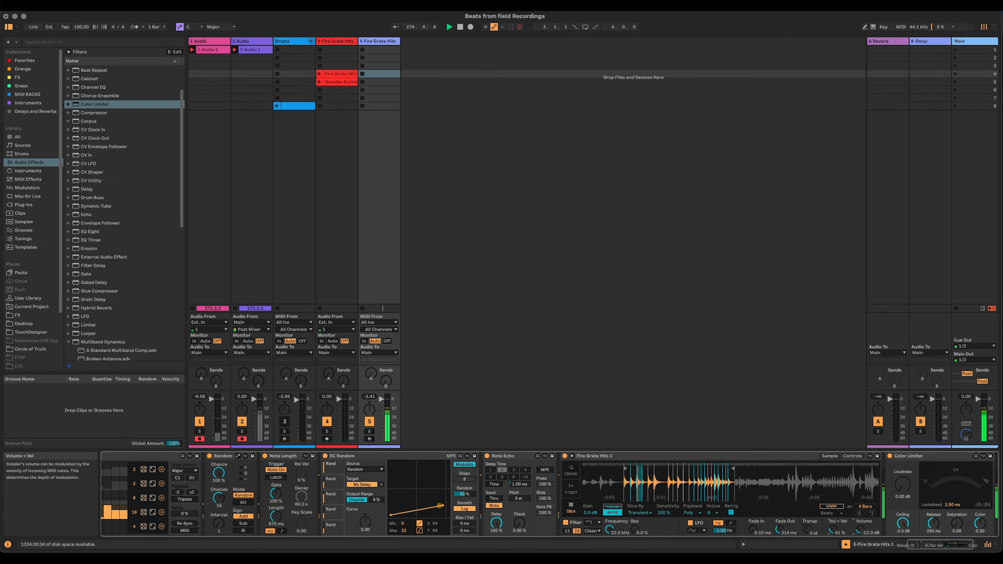
Step: Insert EQ Eight between Simpler and Color Limiter and shape a cut of -10.0 dB around 774 Hz
scroll(833, 525, "right", 2)
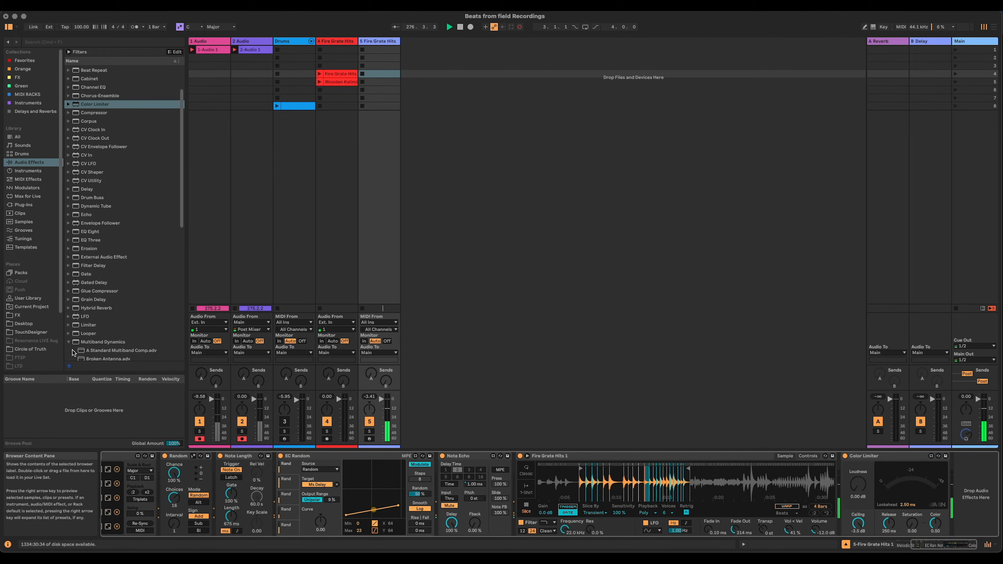
left_click(69, 342)
left_click_drag(86, 232, 840, 485)
left_click_drag(901, 490, 897, 503)
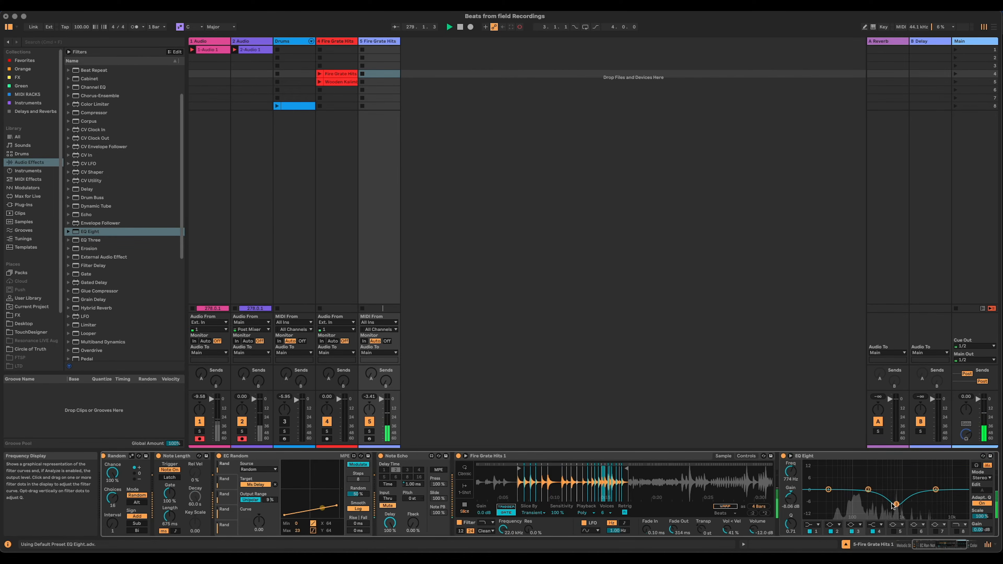
left_click(817, 526)
left_click(809, 532)
left_click_drag(829, 490, 898, 510)
Step: Try Simpler's filter envelope and velocity modulation of the cutoff, reset the filter's Vel amount to 0%, and return to the sample view
left_click_drag(940, 544, 929, 547)
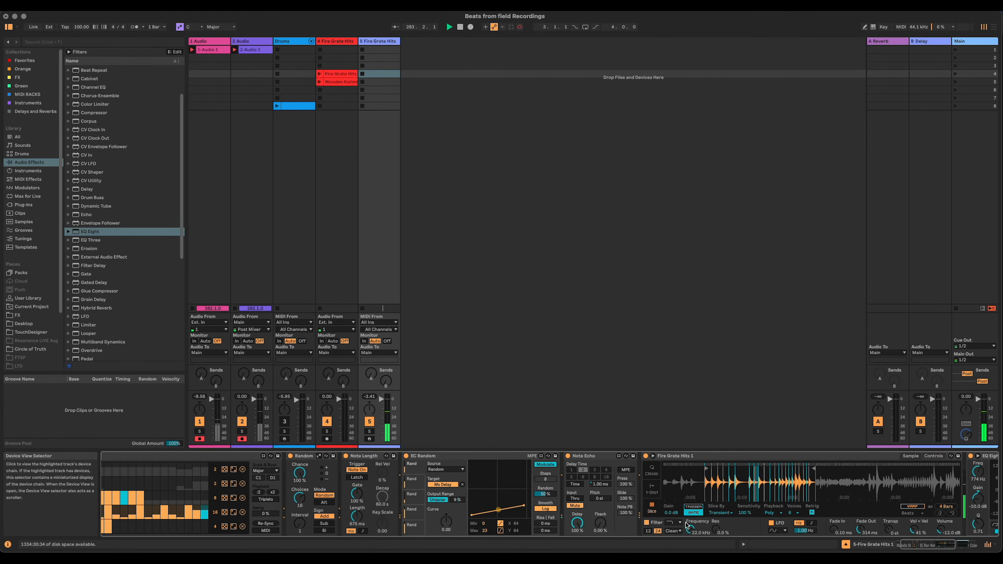
left_click(934, 456)
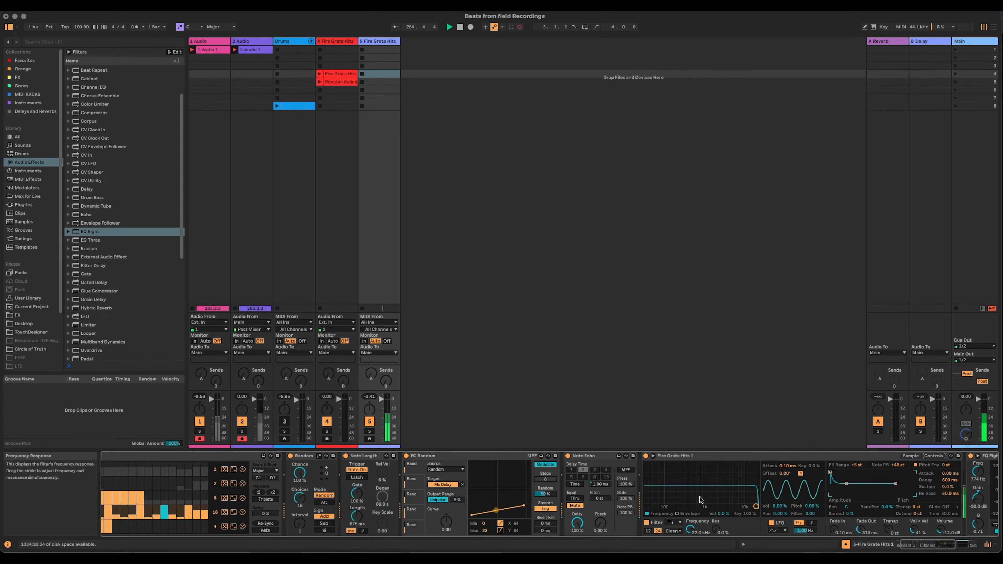
left_click(678, 514)
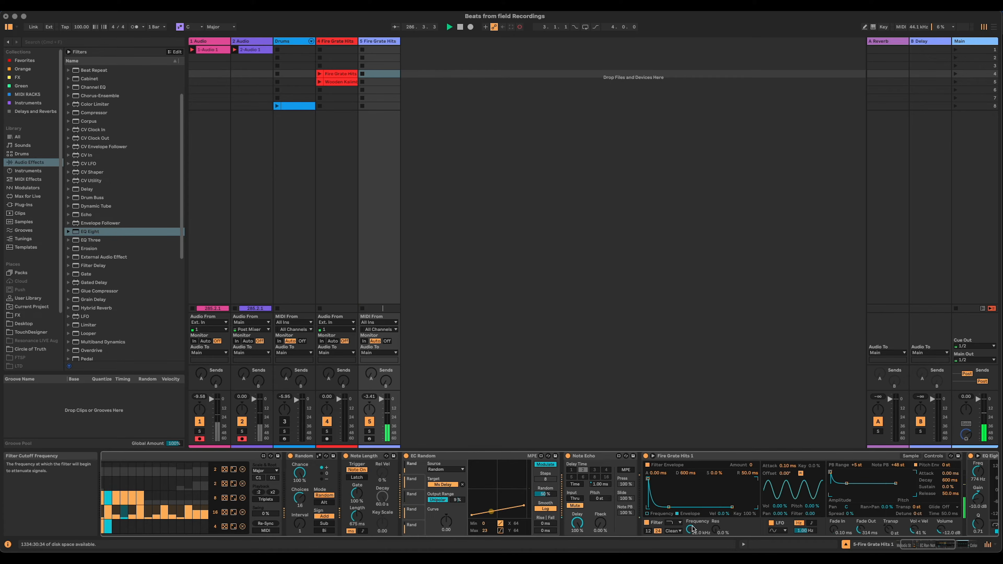
left_click(657, 515)
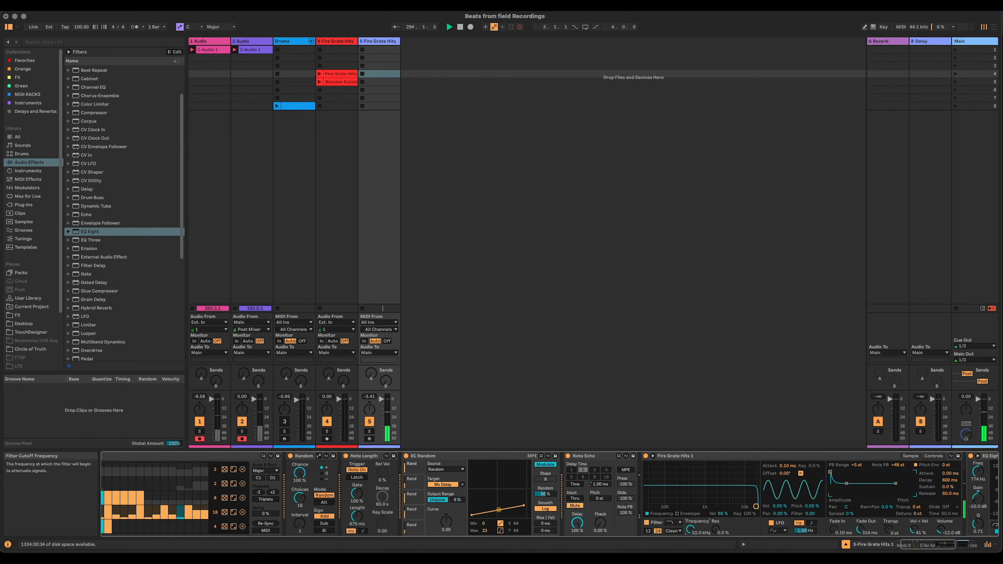
left_click_drag(723, 514, 723, 553)
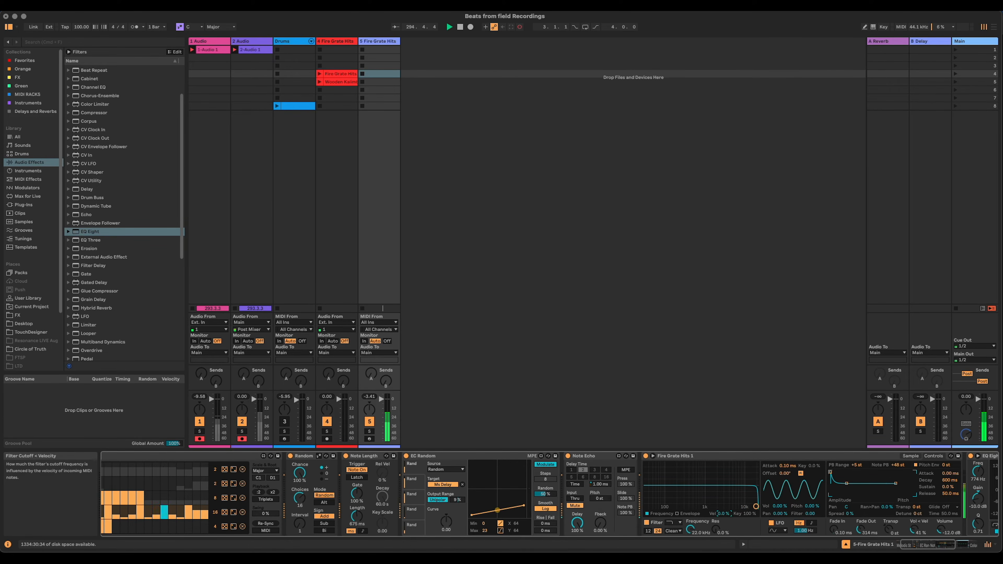
scroll(965, 481, "left", 3)
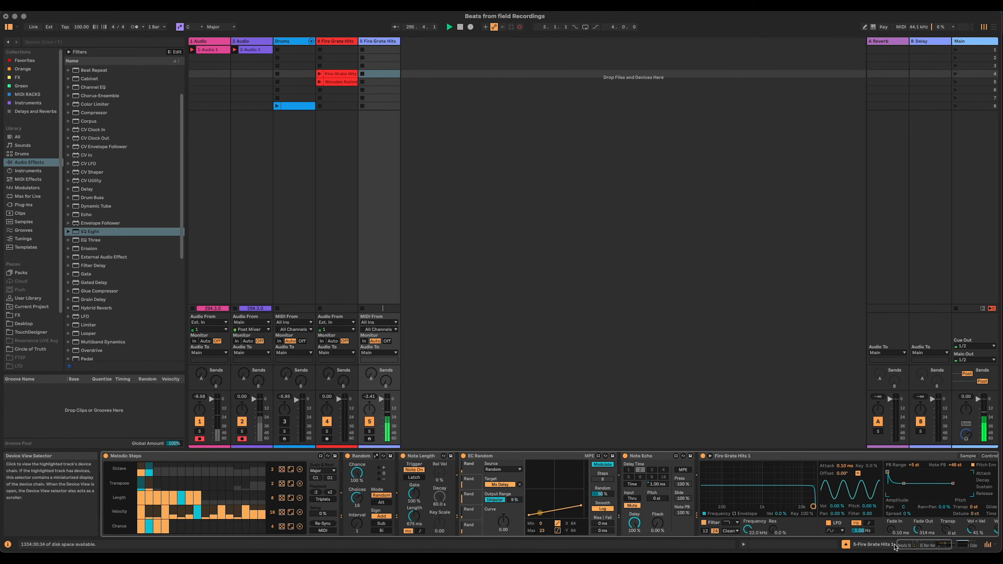
left_click(967, 457)
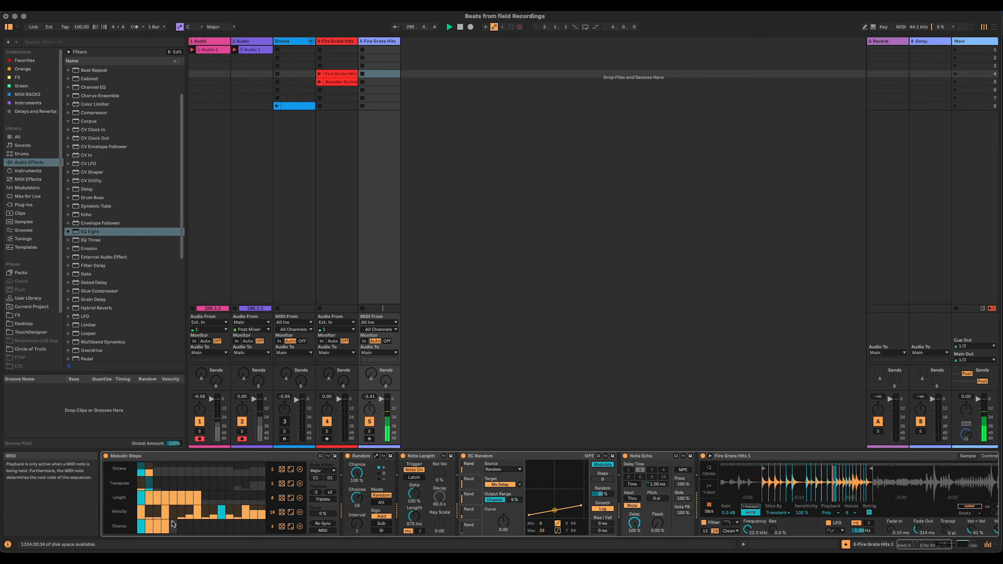
Step: Extend the Chance sequence in Melodic Steps to 16 steps, fill in the added steps, and vary the chance heights of individual steps
left_click_drag(273, 527, 273, 509)
left_click_drag(181, 519, 263, 522)
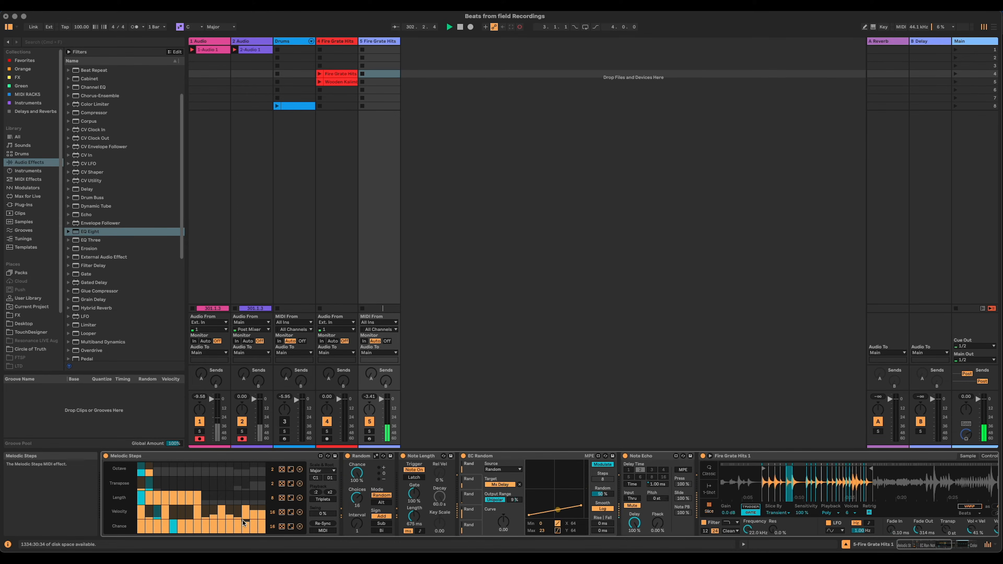
left_click_drag(168, 514, 184, 517)
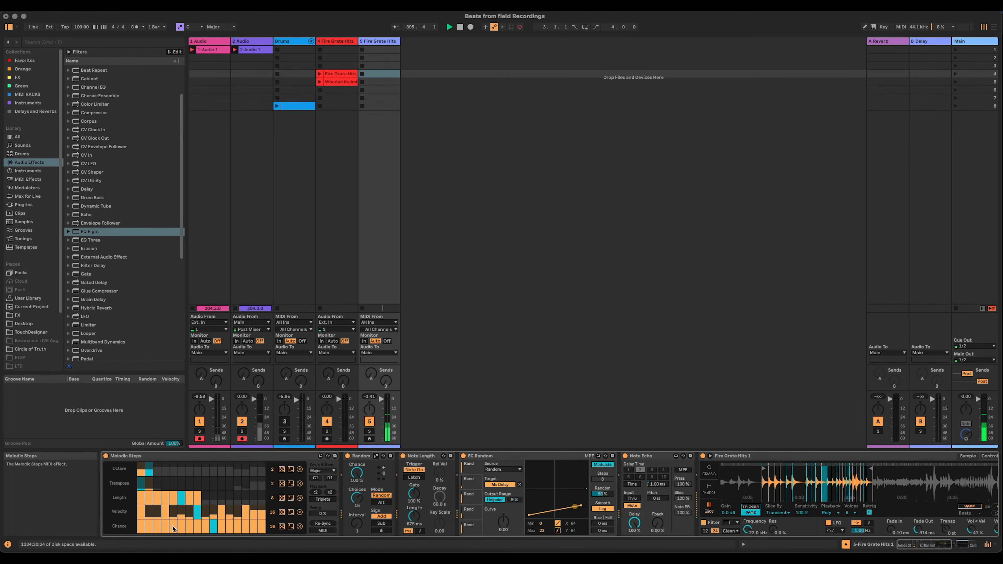
mouse_move(159, 528)
left_mouse_down()
mouse_move(158, 538)
mouse_move(192, 550)
left_mouse_up()
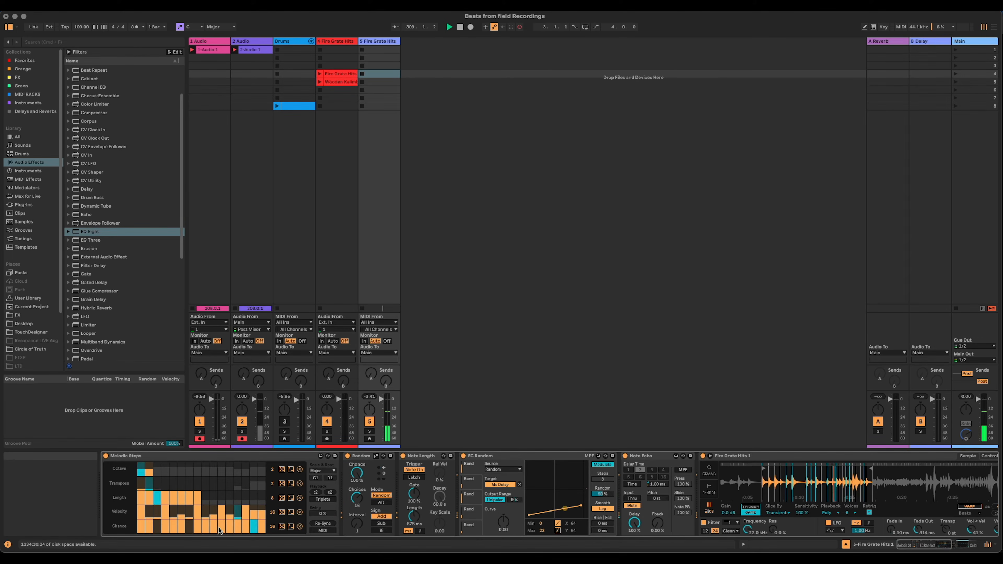
mouse_move(234, 527)
left_mouse_down()
mouse_move(231, 538)
mouse_move(238, 519)
left_mouse_up()
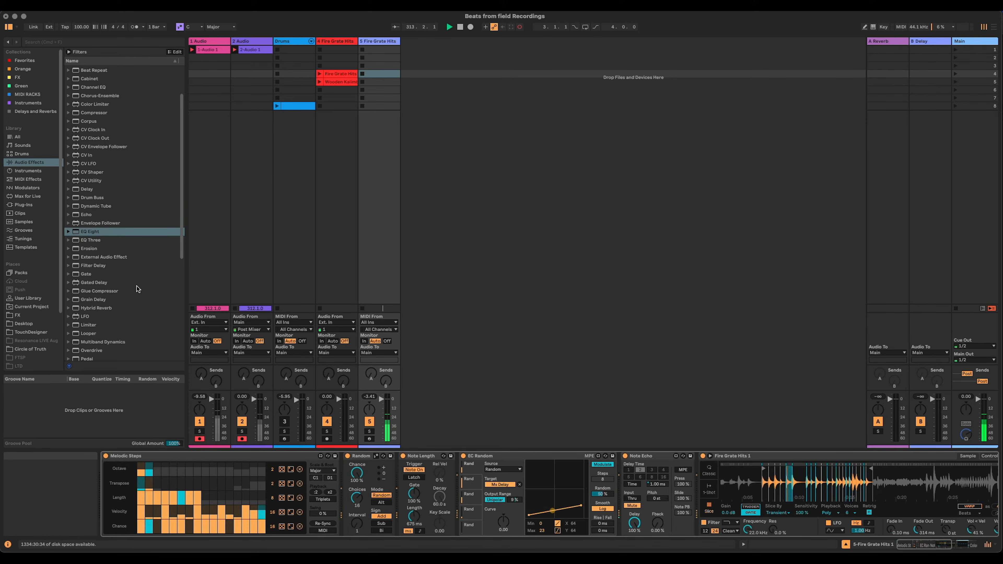
Step: Insert the Velocity MIDI effect between Melodic Steps and Random, and set its Random amount to 22
scroll(139, 288, "down", 5)
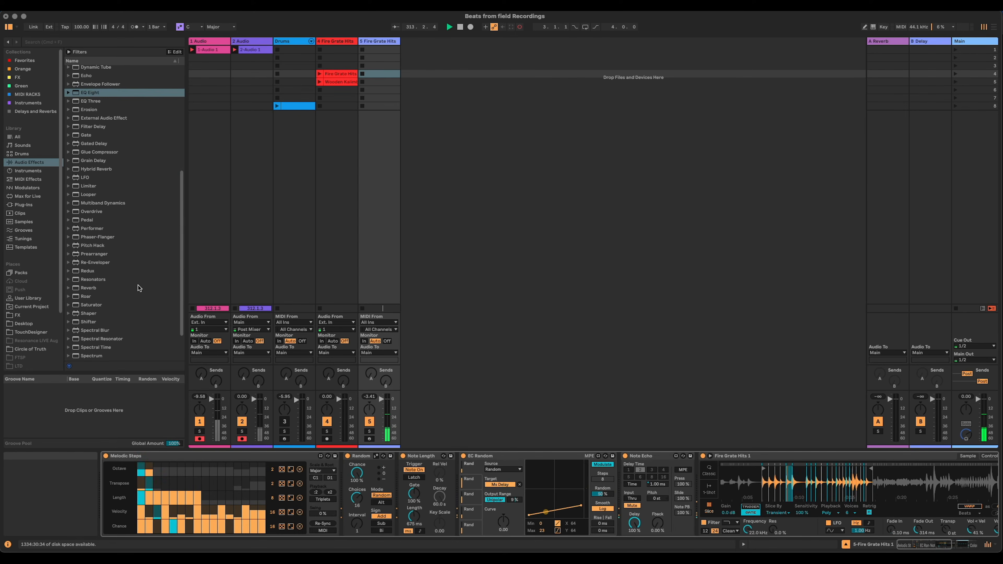
left_click(47, 179)
left_click_drag(90, 240, 343, 479)
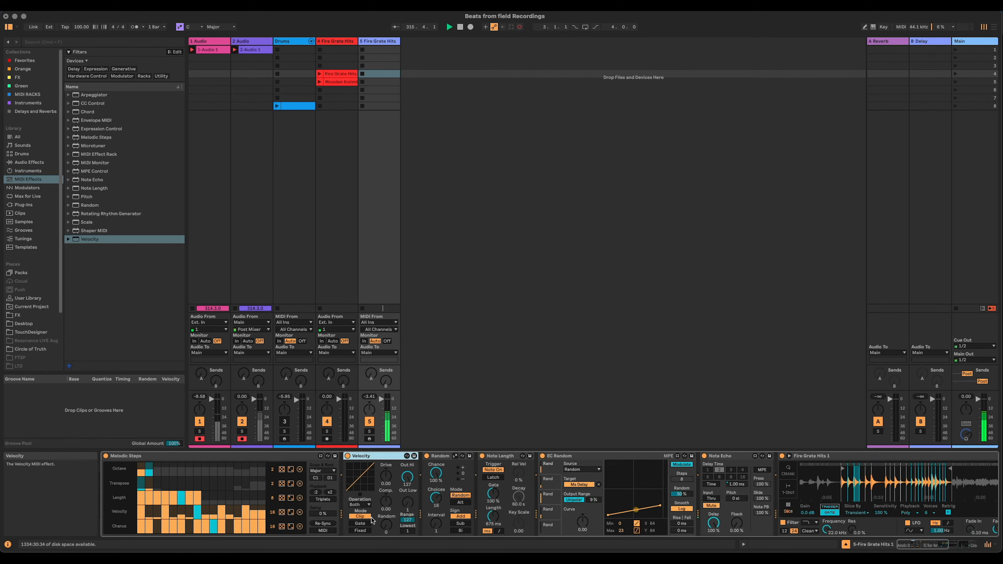
left_click_drag(386, 525, 386, 516)
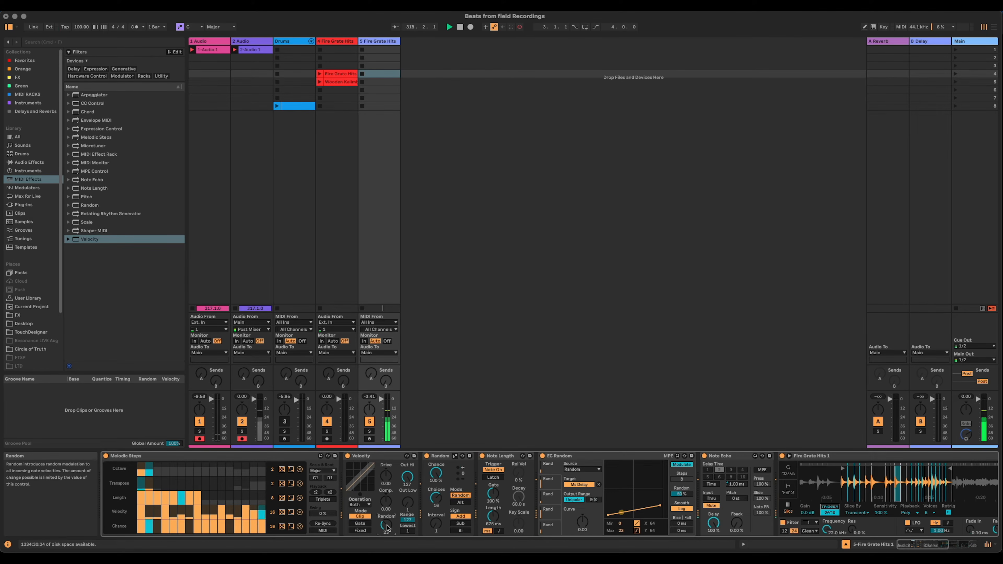
Step: Raise Simpler's velocity-to-volume amount to 62% and return to the start of the device chain
left_click(950, 546)
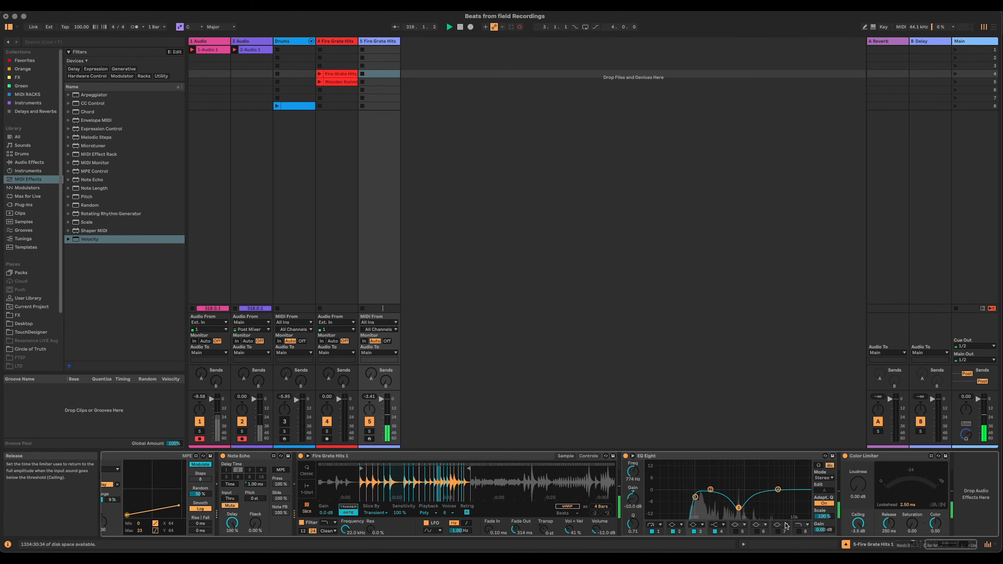
left_click_drag(569, 530, 569, 524)
scroll(569, 524, "left", 10)
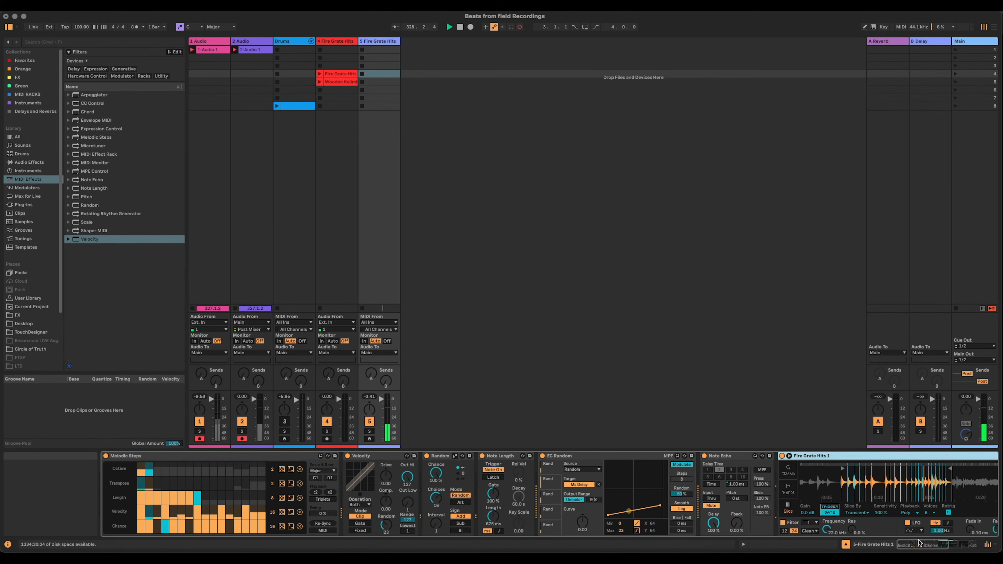
Step: Group Simpler into an Instrument Rack, show its chain list, and duplicate the Fire Grate chain
left_click(950, 545)
left_click_drag(949, 544, 931, 545)
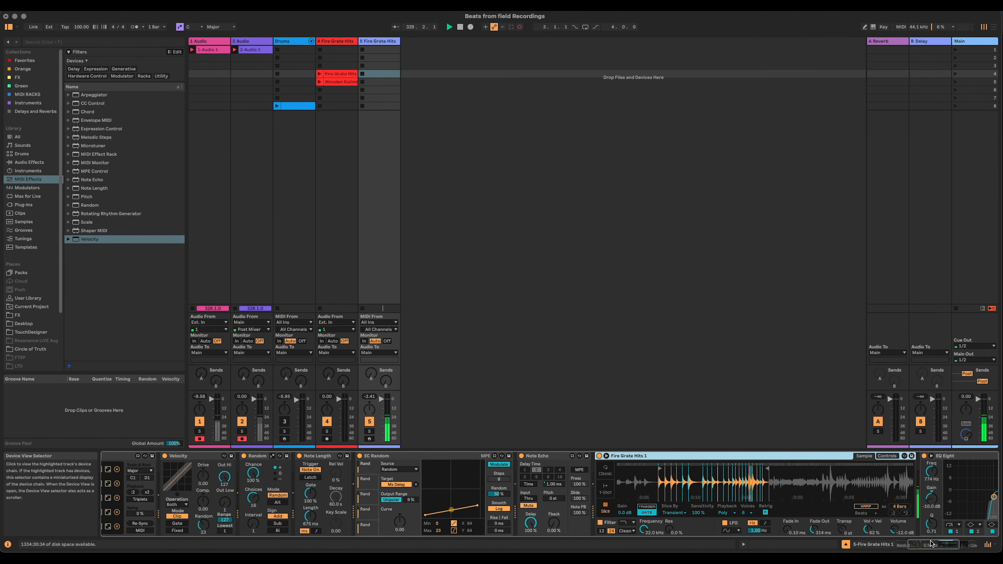
key("super+g")
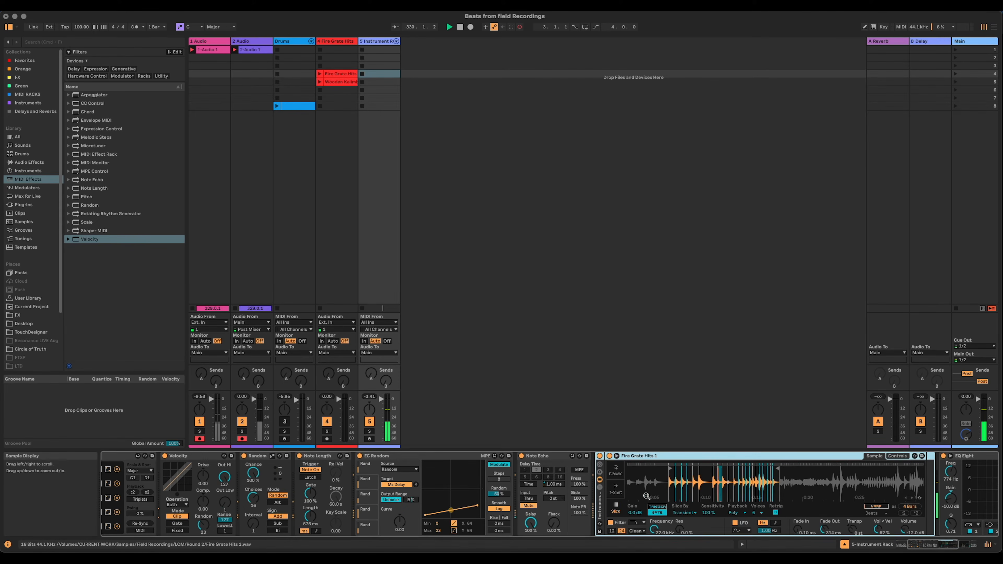
left_click(599, 488)
scroll(594, 490, "right", 6)
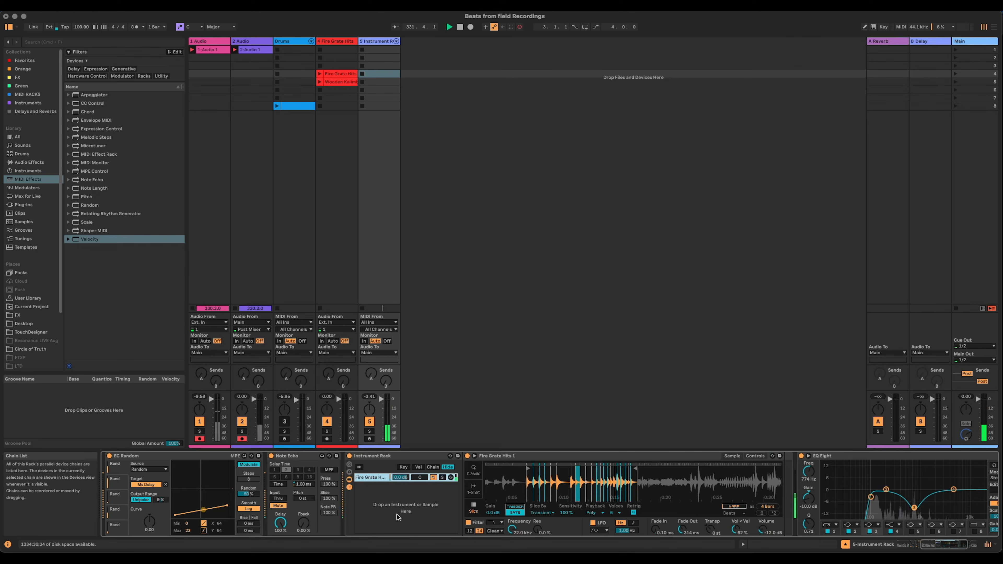
key("super+d")
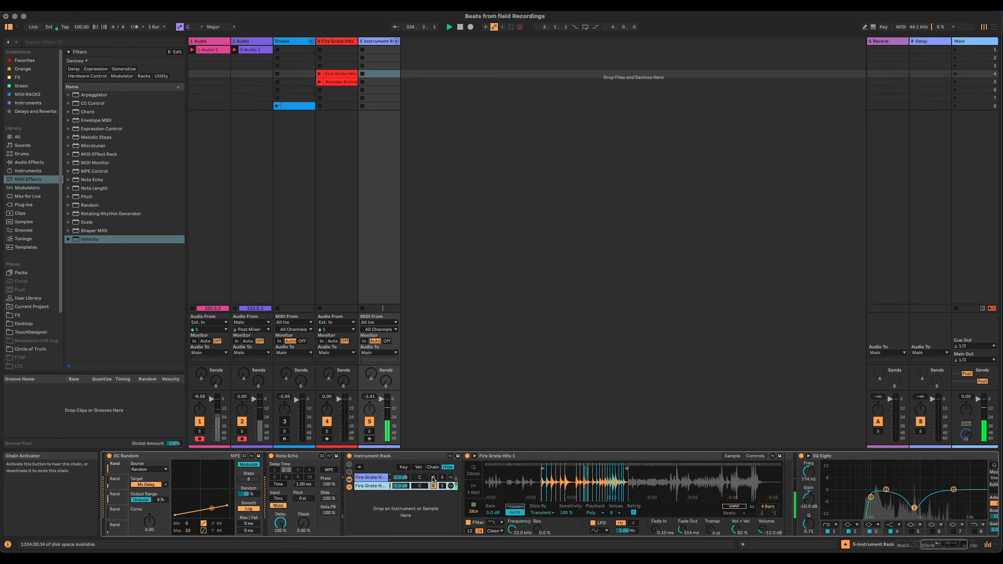
Step: Split the two chains by velocity zone, ending the second chain's range at about 93, and audition the second chain with the first deactivated
left_click(418, 467)
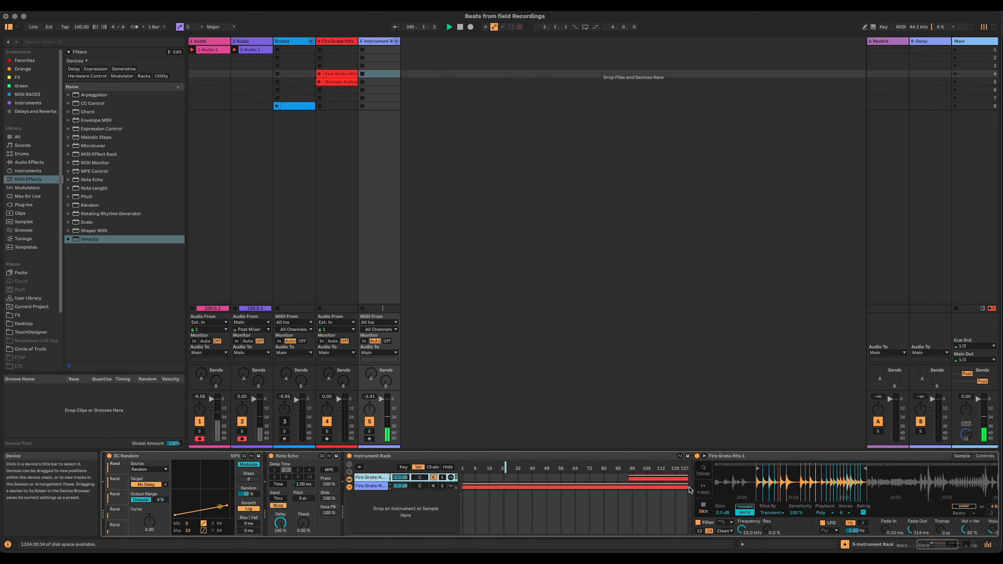
left_click_drag(687, 486, 629, 487)
left_click(434, 486)
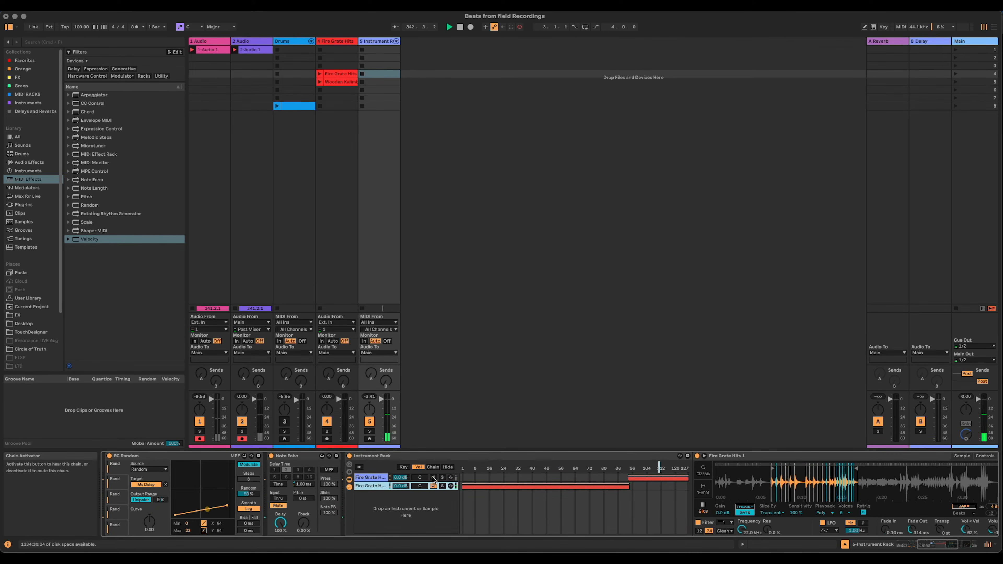
Step: Reactivate the high-velocity chain, and in the low-velocity chain raise Simpler's velocity-to-volume amount and lower its filter frequency
scroll(786, 532, "right", 5)
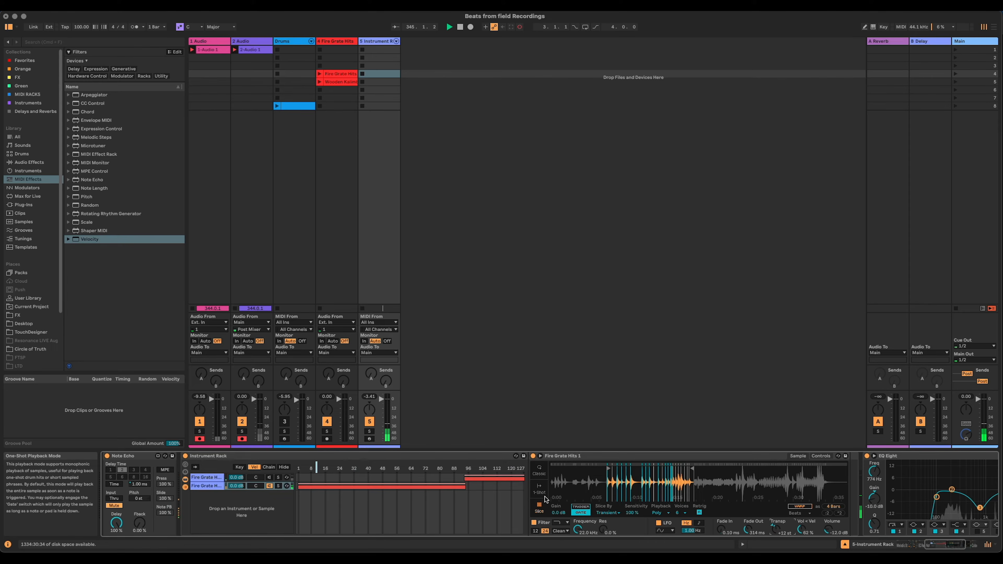
left_click(269, 478)
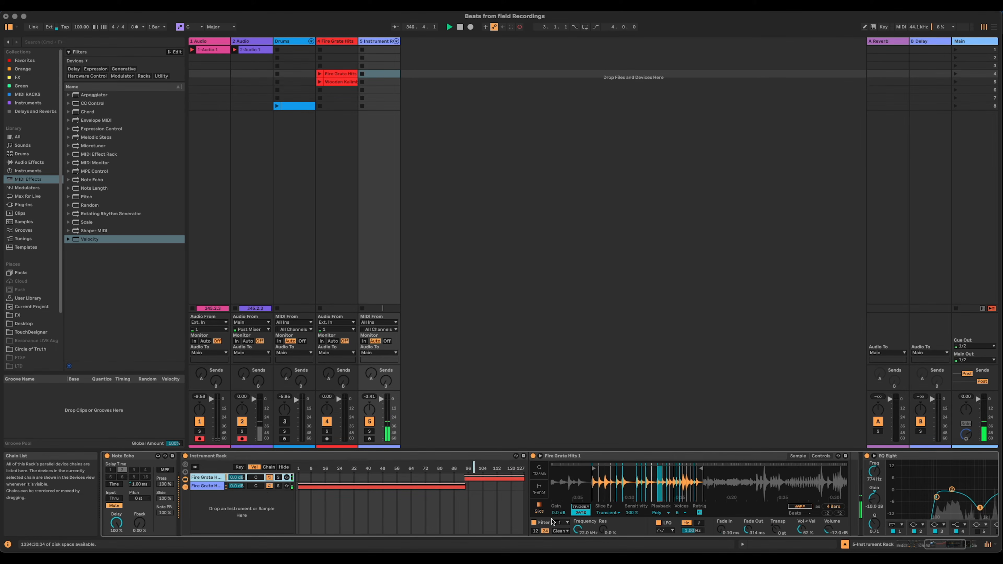
left_click(205, 487)
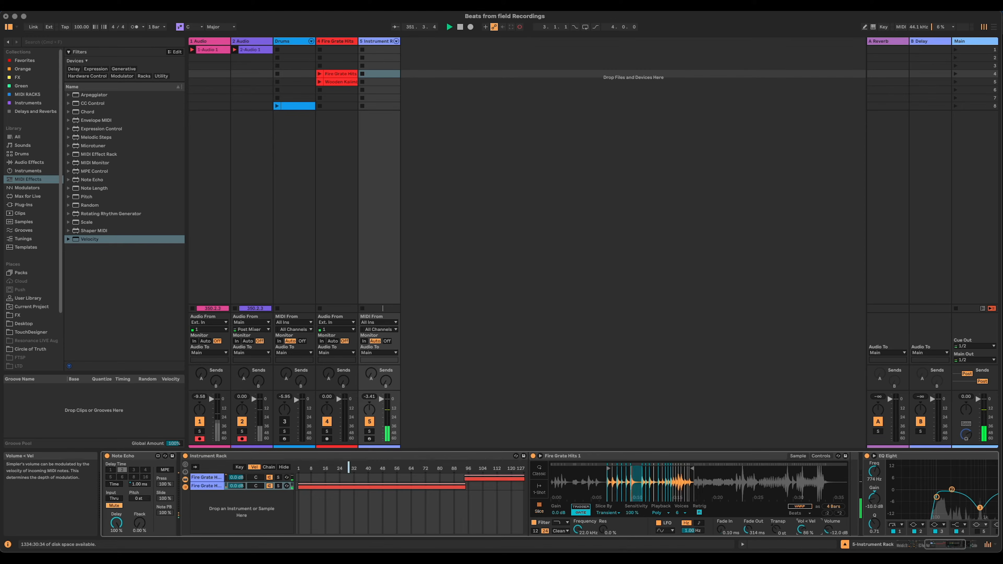
left_click_drag(577, 530, 577, 539)
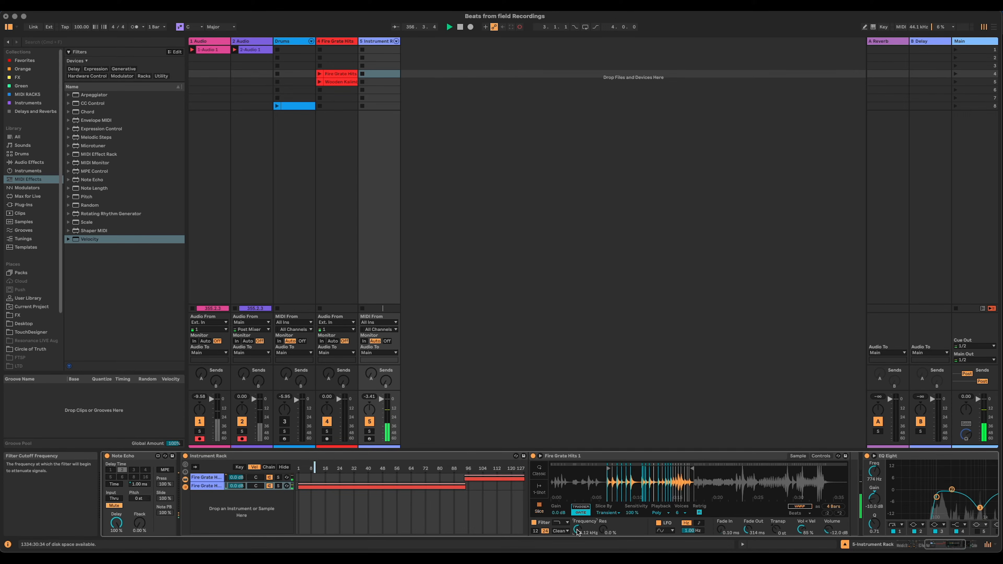
Step: Add Hybrid Reverb after Simpler in the high-velocity chain and lower the reverb's Dry/Wet amount
left_click(212, 479)
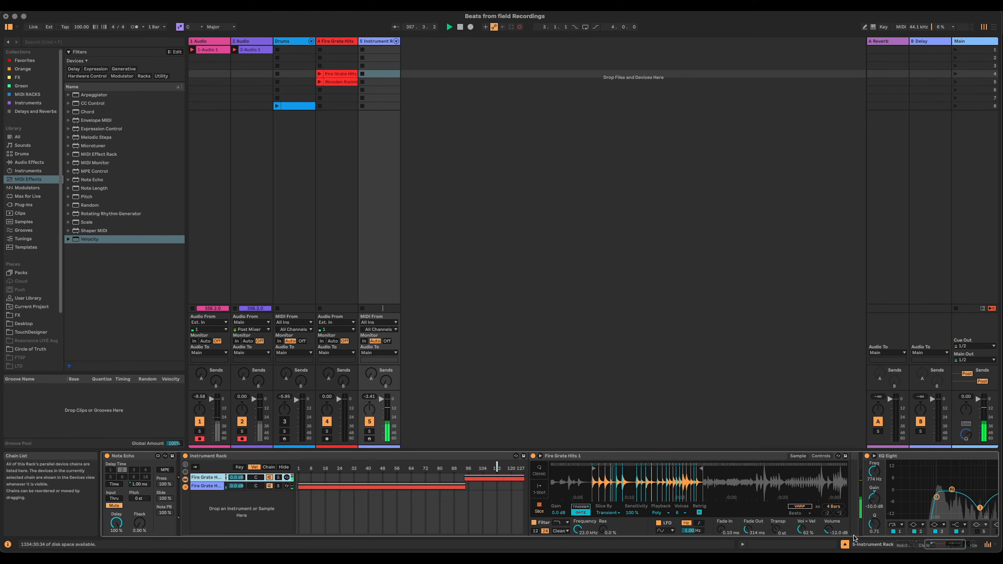
left_click_drag(947, 545, 965, 545)
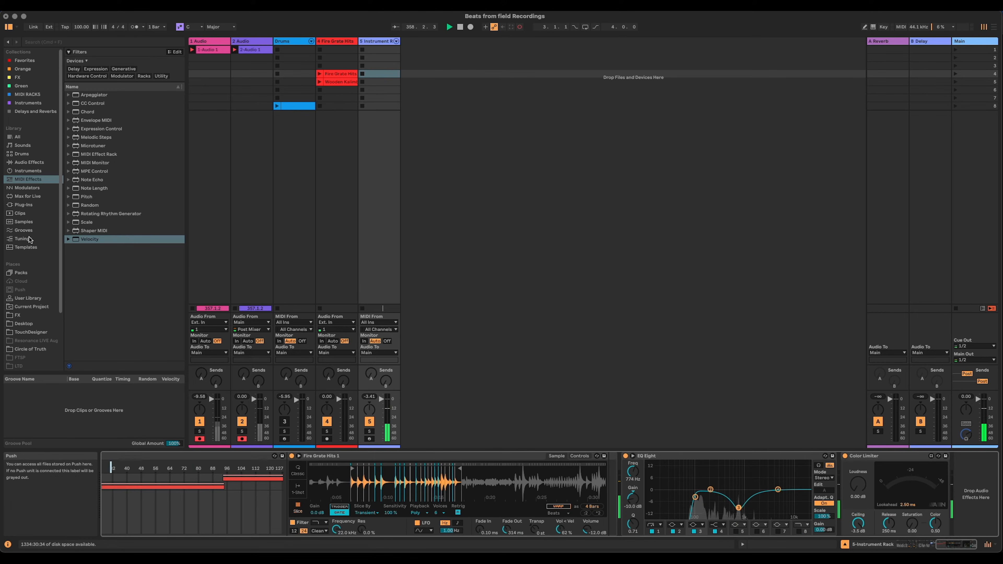
left_click(38, 165)
scroll(84, 277, "down", 5)
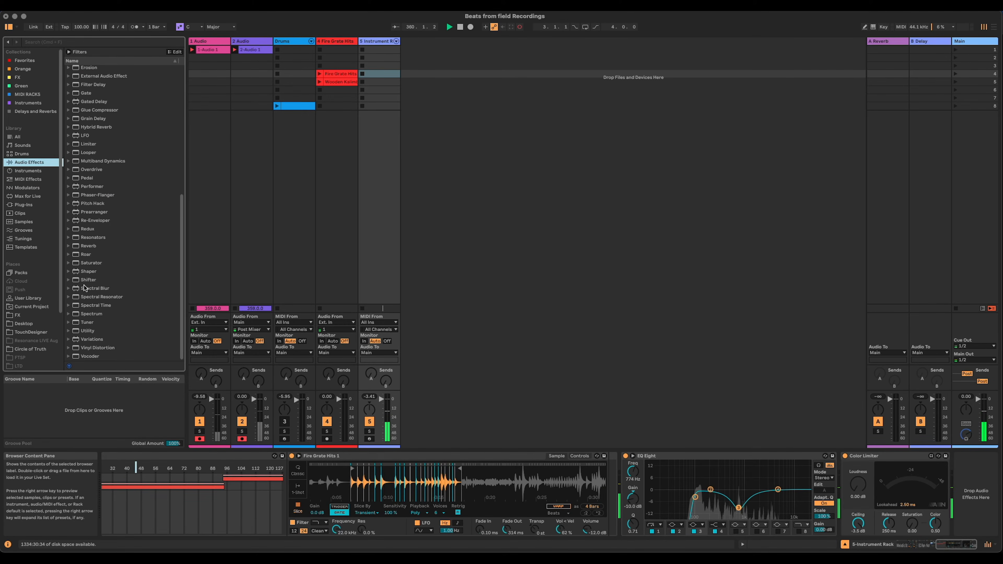
left_click_drag(94, 127, 609, 473)
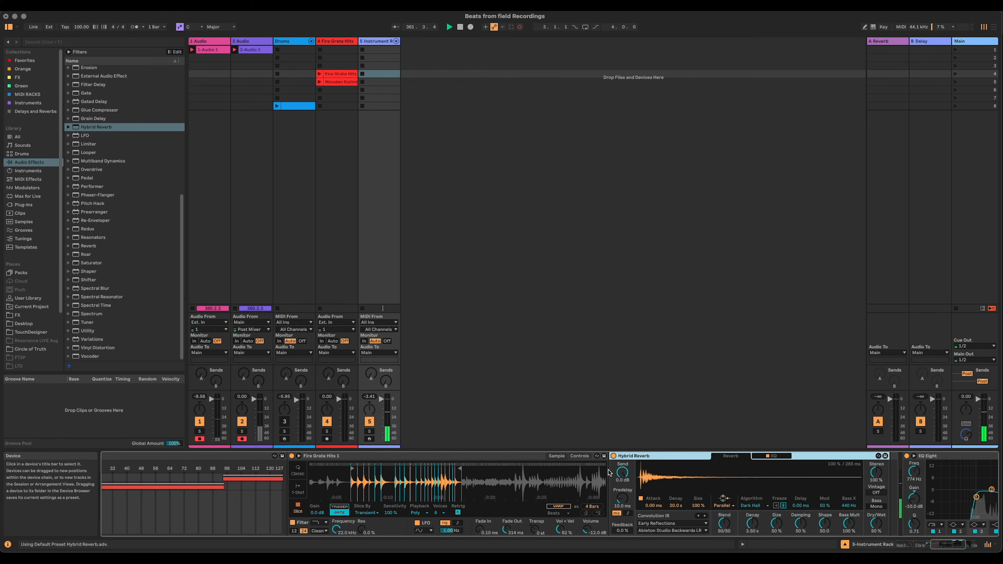
left_click_drag(876, 523, 876, 525)
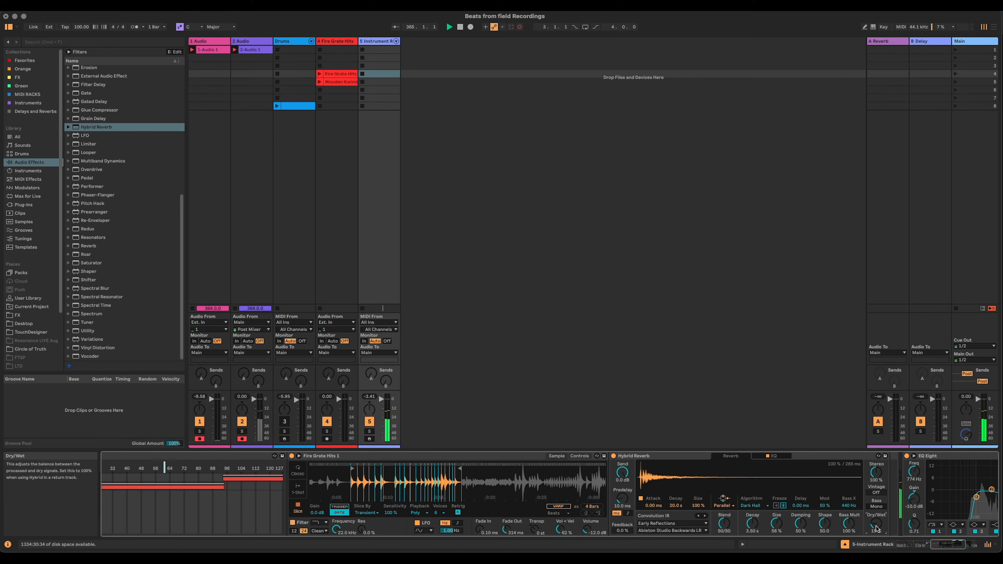
Step: Group EC Random and Note Echo into a MIDI Effect Rack named Human Timing and show its chain list
left_click_drag(943, 546, 910, 551)
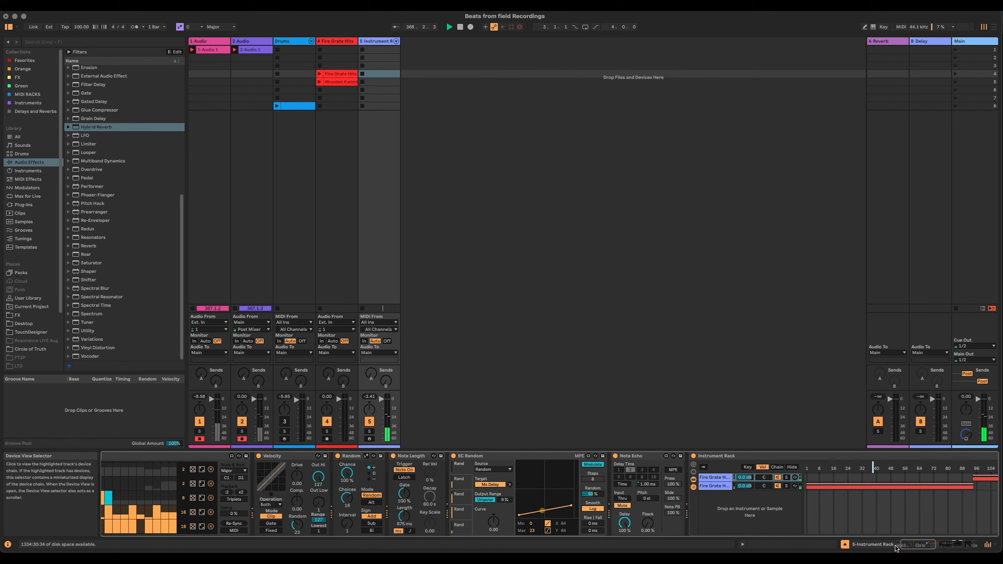
left_click(517, 456)
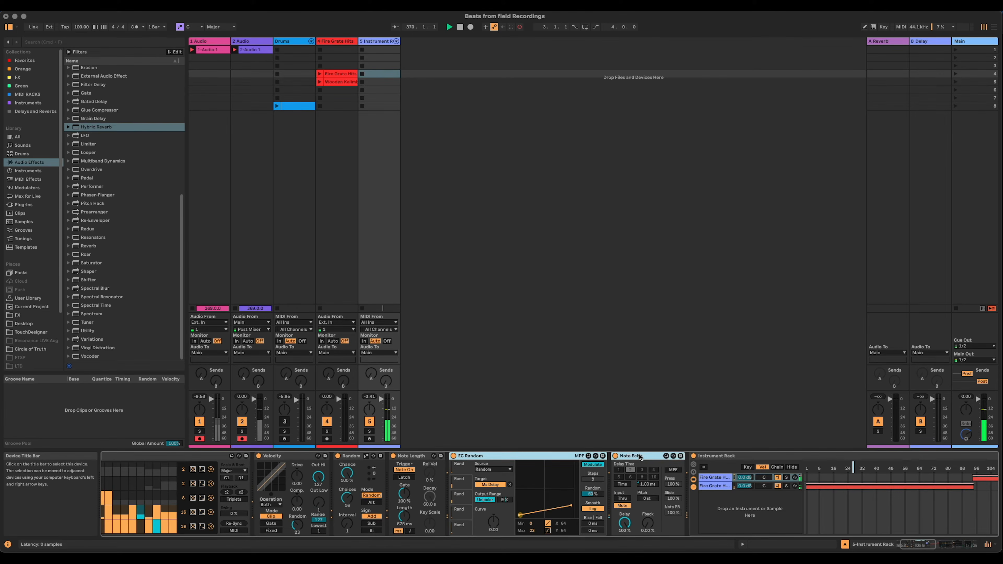
key("super+g")
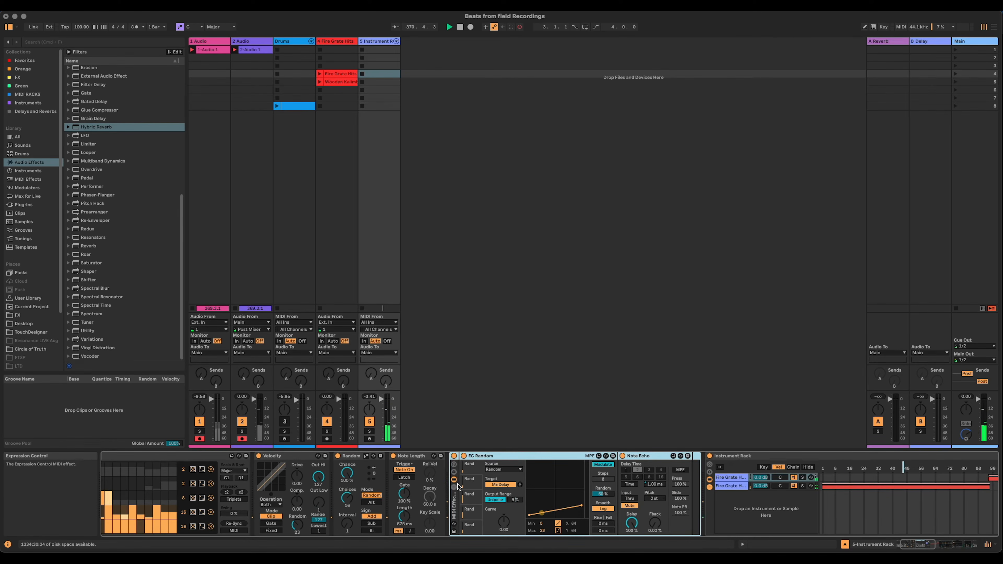
left_click(455, 487)
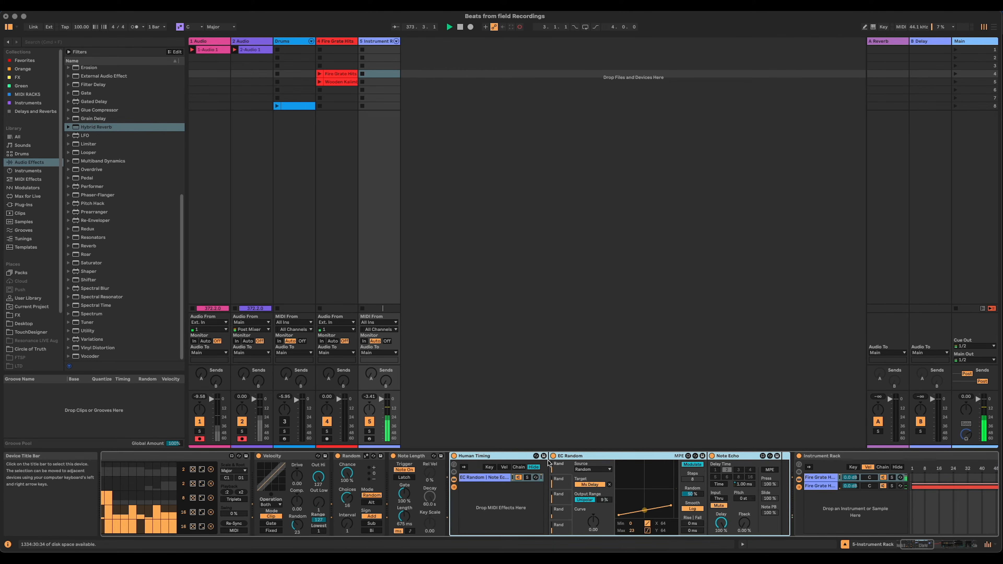
Step: Show the Human Timing rack's macro controls and map EC Random's modulation amount to Macro 1
left_click(454, 466)
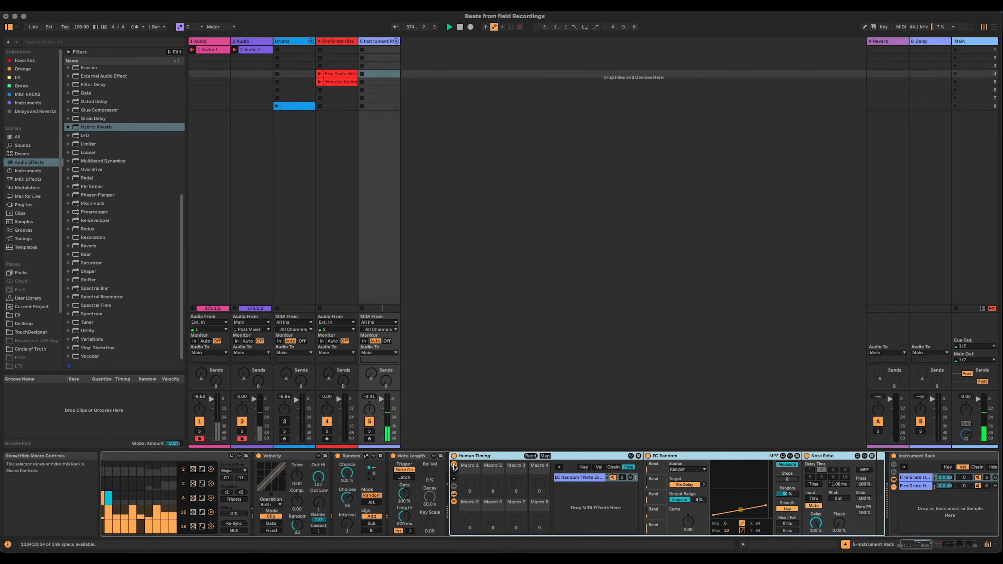
left_click(545, 456)
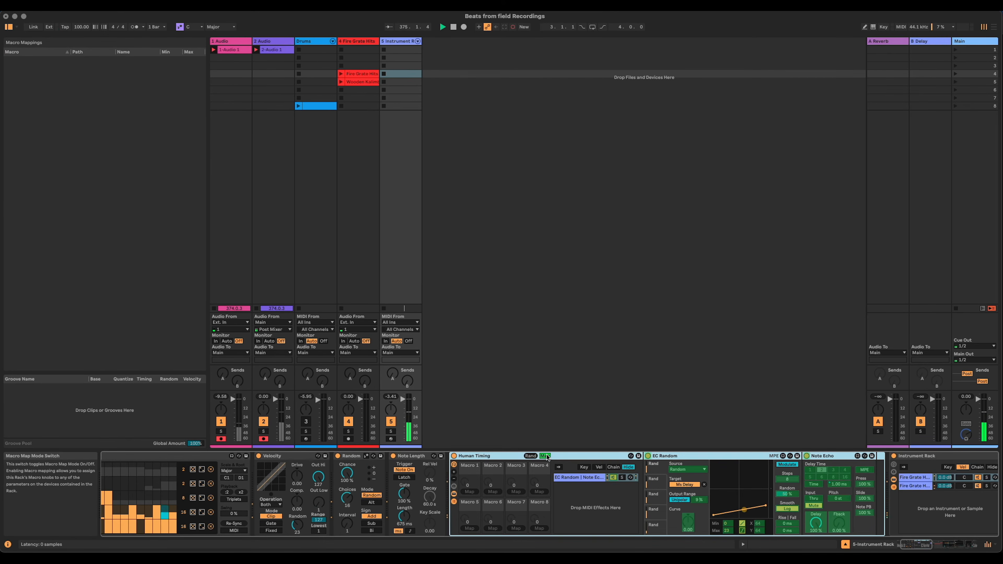
left_click(699, 500)
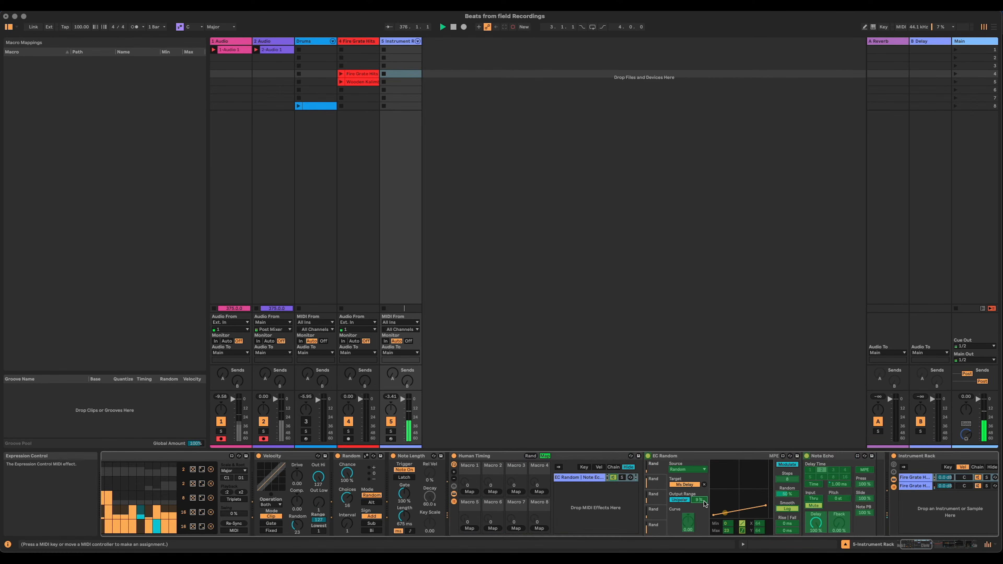
left_click(470, 491)
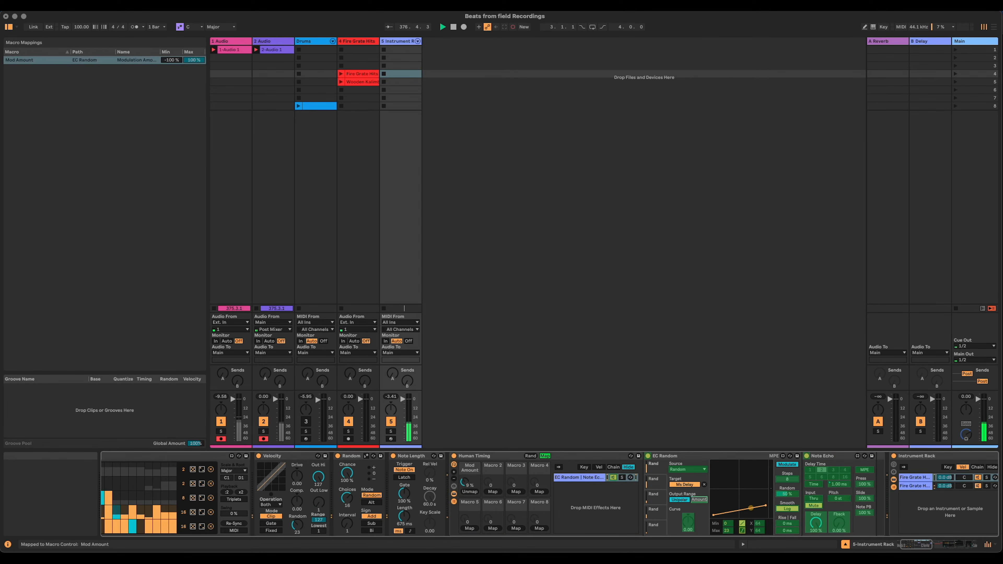
Step: Limit the Mod Amount macro mapping to a range of 0% to 20% and leave macro mapping
left_click(170, 60)
type("0")
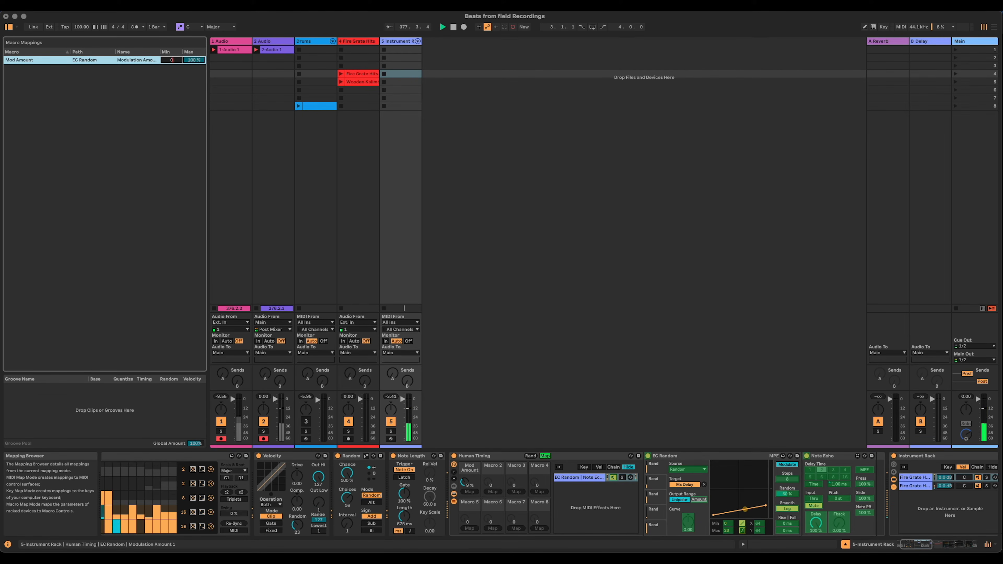
left_click(197, 60)
type("20")
key("Return")
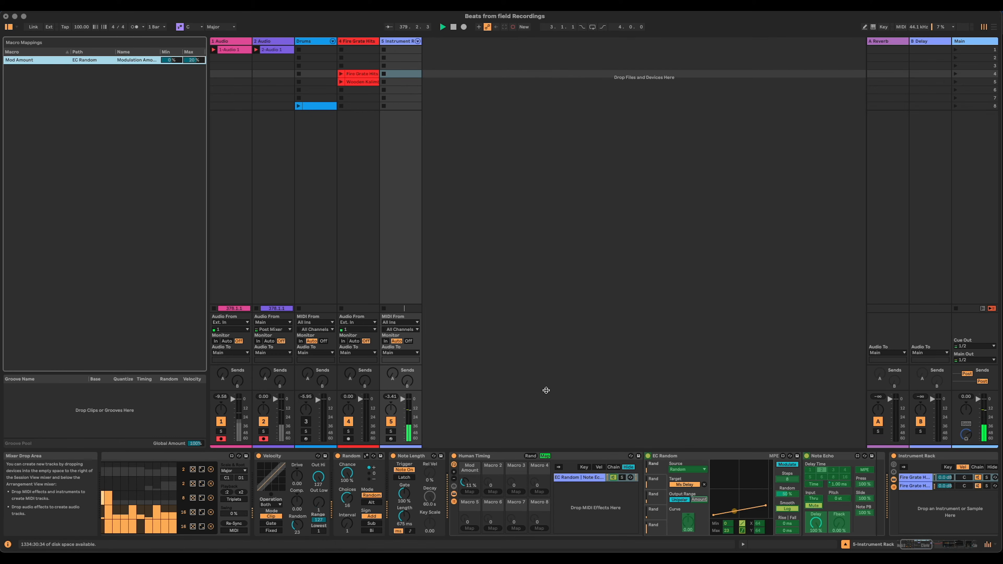
left_click(550, 457)
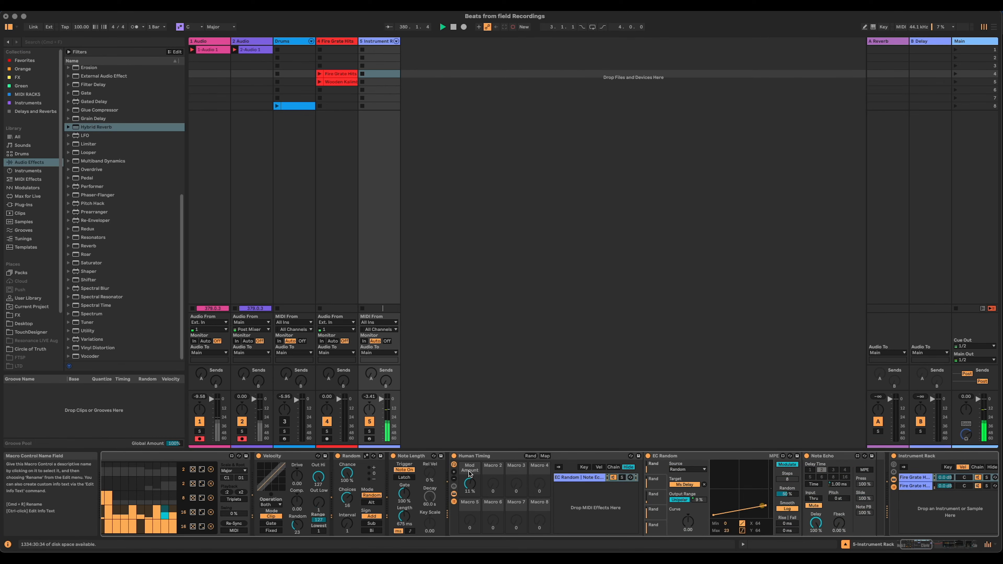
Step: Hide the Human Timing rack's devices and chain list, reduce it to one visible macro, and set Mod Amount to 11%
left_click(454, 501)
left_click(453, 494)
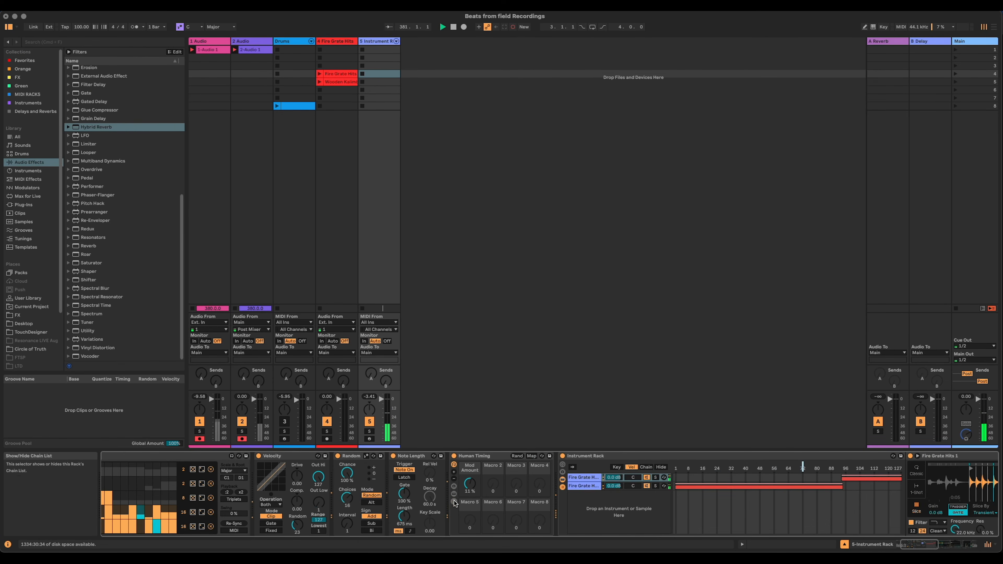
left_click(454, 480)
left_click(454, 479)
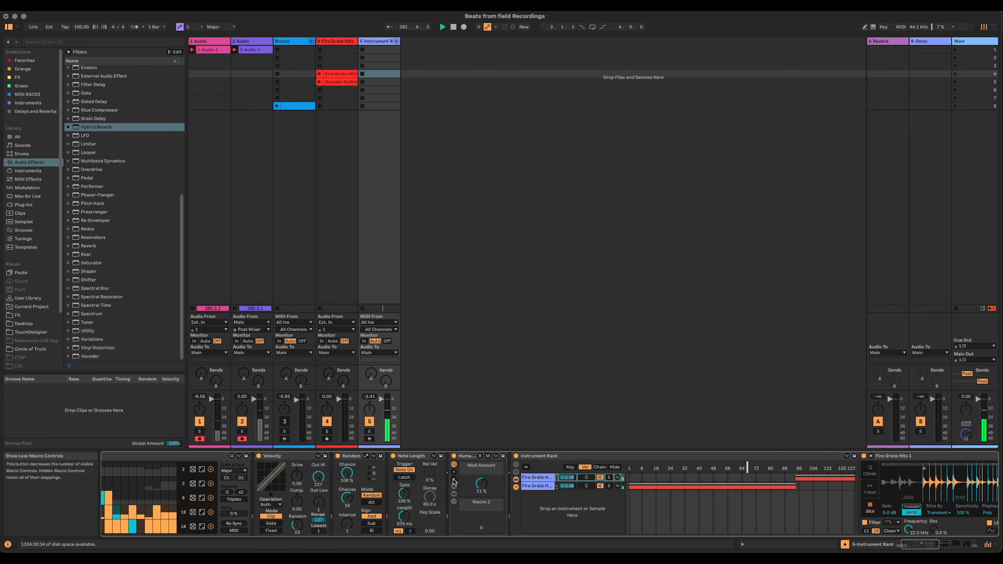
left_click(454, 479)
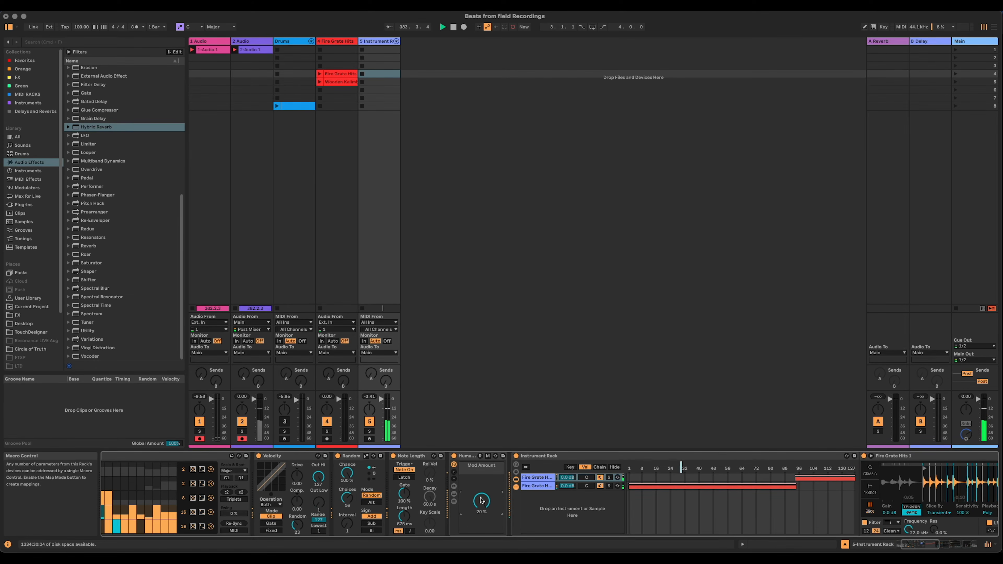
left_click_drag(481, 501, 476, 497)
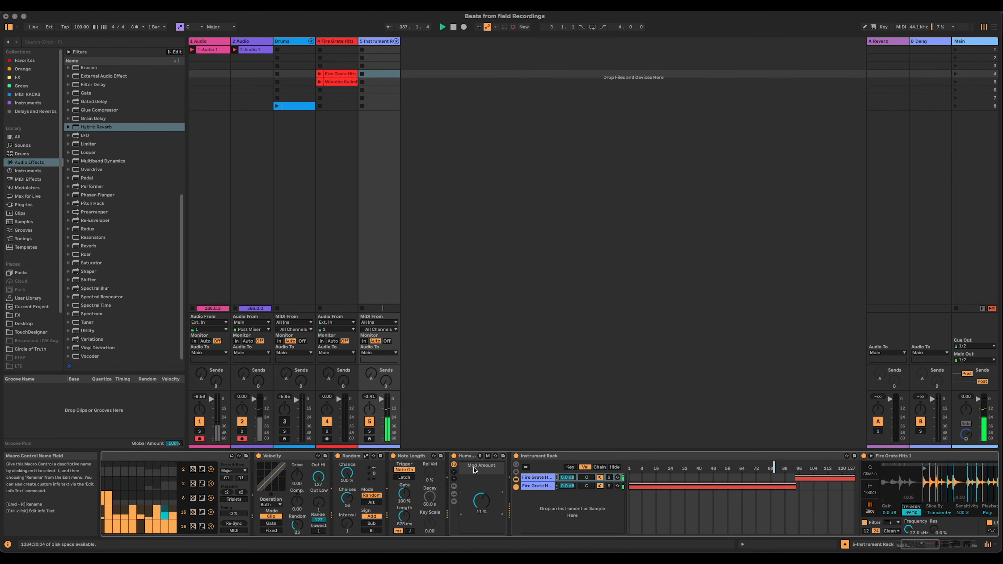
Step: Rename the Human Timing rack's Mod Amount macro Wonkiness and set the Note Length device's length to 275 ms
type("onkiness")
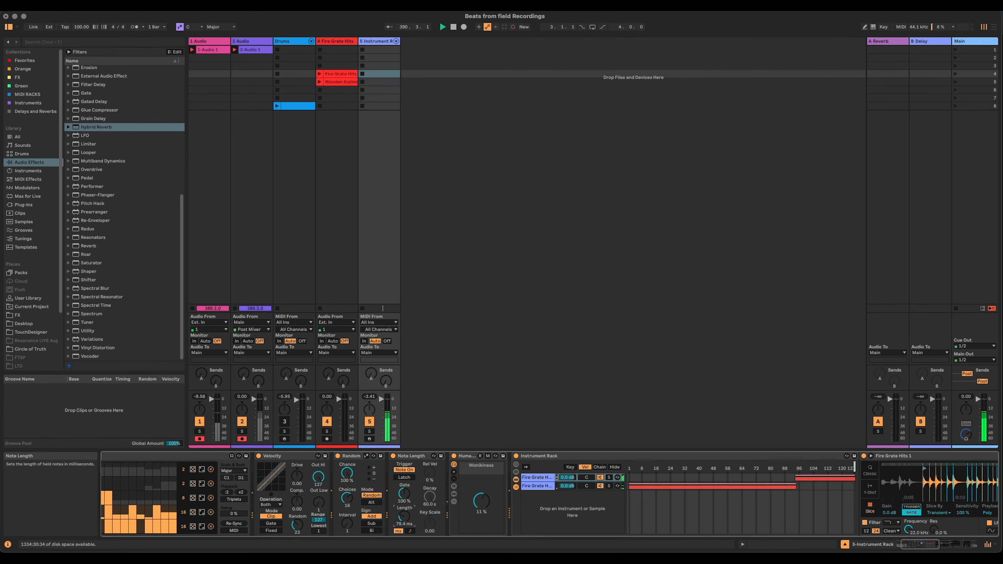
left_click_drag(405, 516, 405, 535)
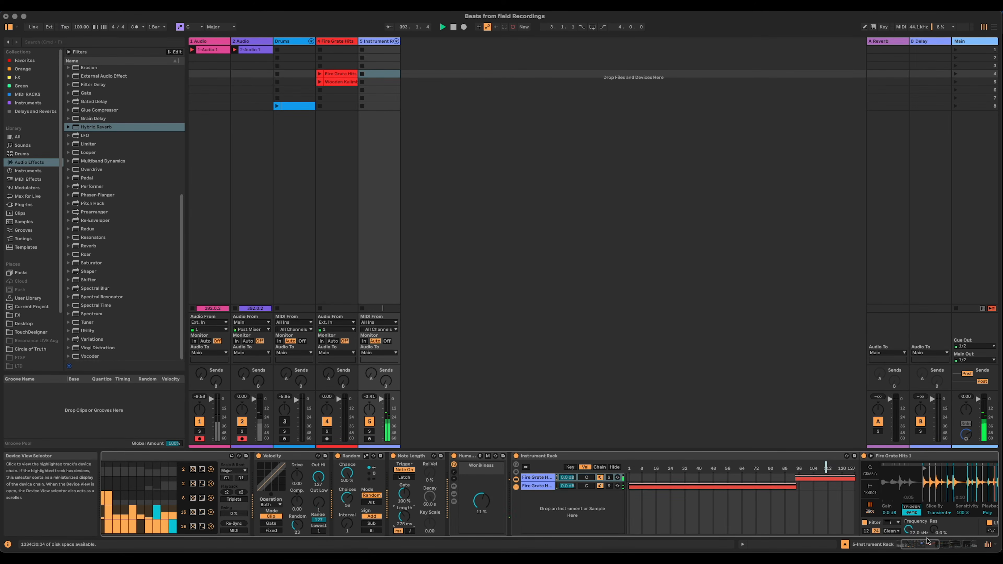
scroll(915, 536, "right", 5)
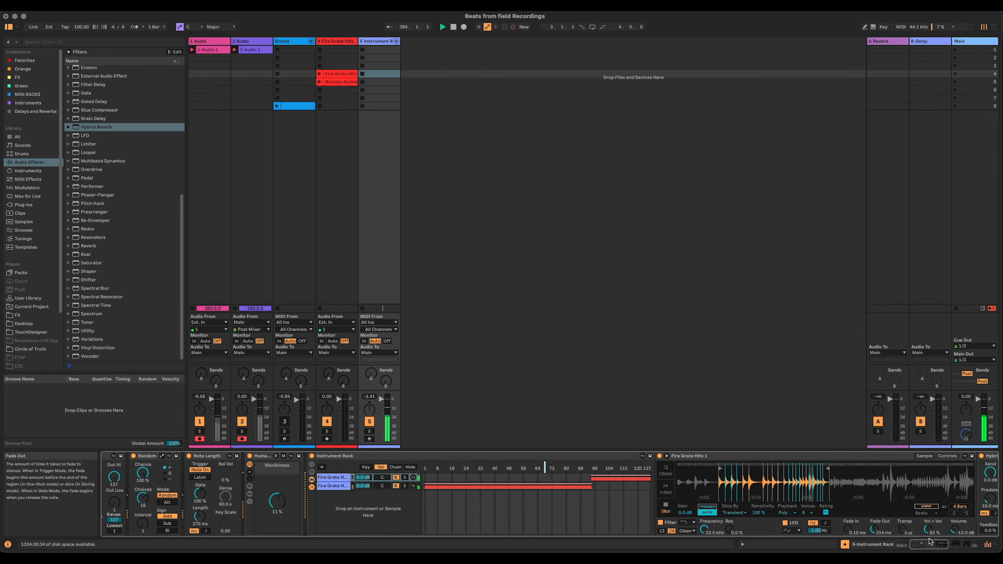
Step: Move the Random device ahead of the Velocity device in the track's MIDI effect chain
scroll(929, 541, "left", 7)
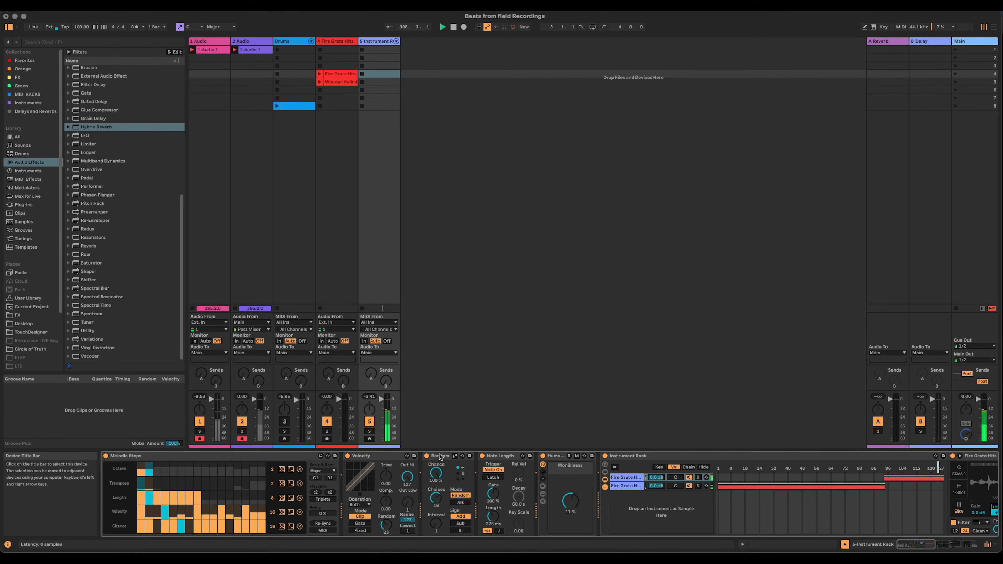
left_click(440, 457)
left_click_drag(382, 459, 339, 459)
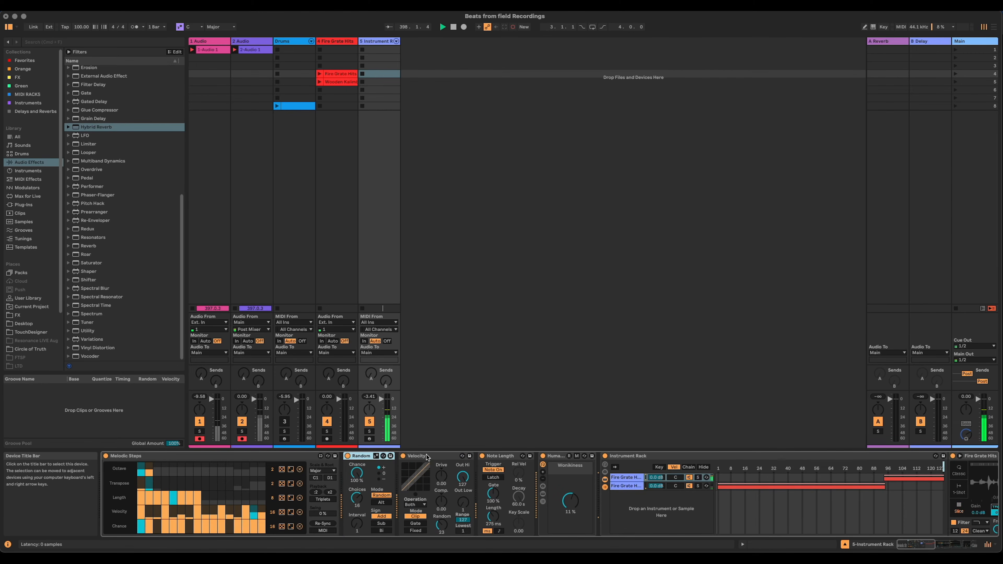
Step: Rename the Velocity device Rand Vel and collapse both the Random and Rand Vel devices
left_click(433, 456)
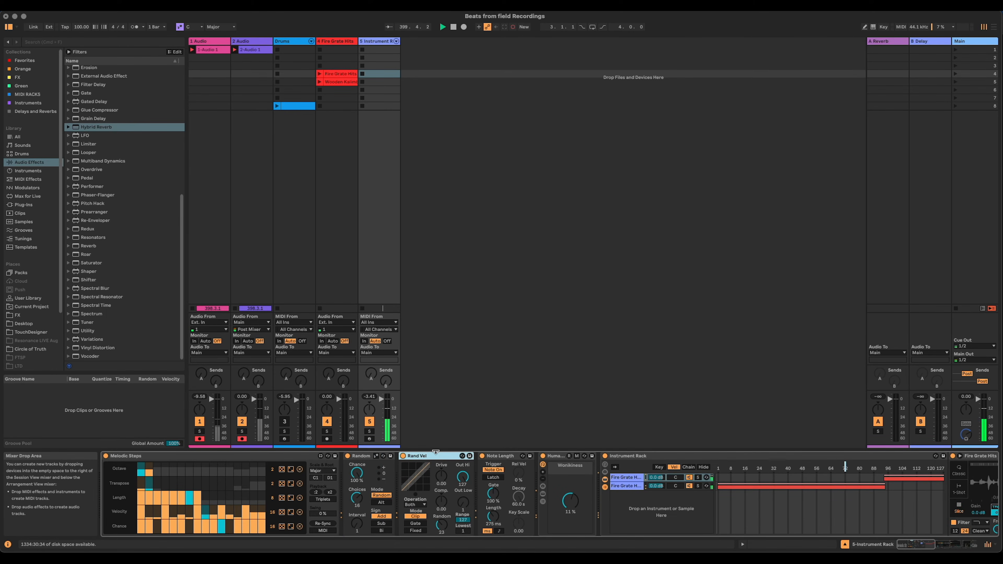
double_click(361, 456)
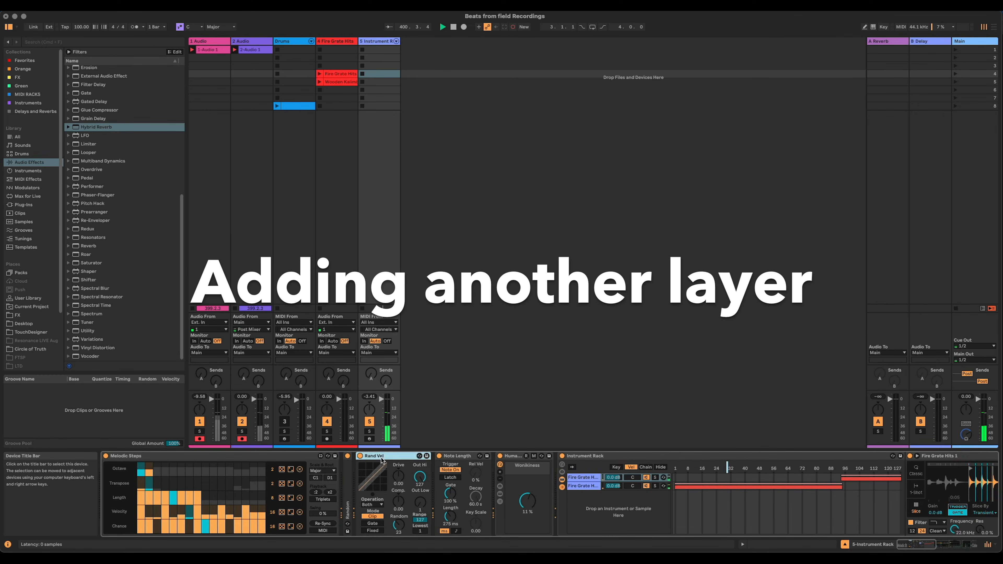
double_click(361, 457)
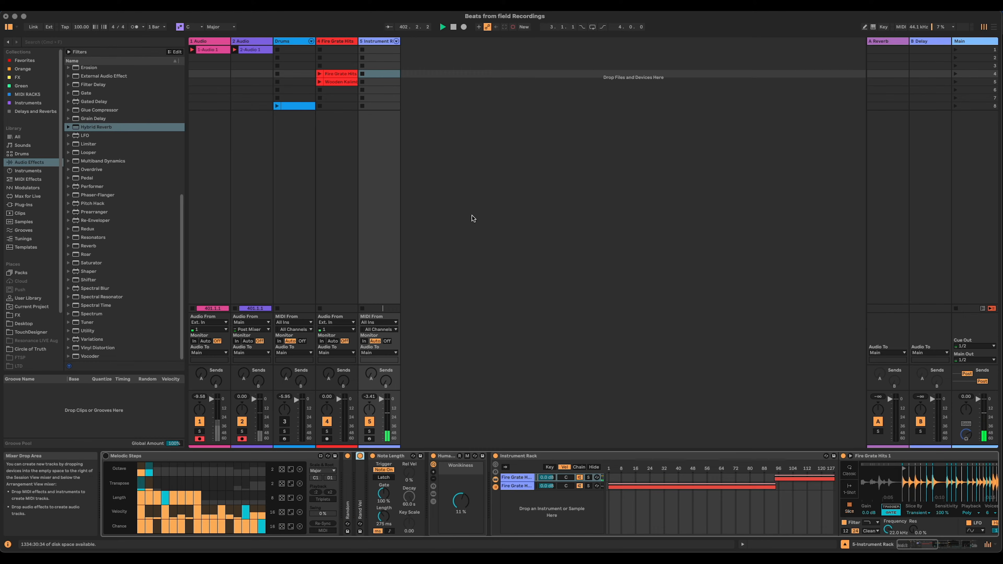
Step: Audition the Wooden Kalimba clip on the Fire Grate Hits track, stop it, and view the Fire Grate Hits 1 clip's waveform
left_click(333, 83)
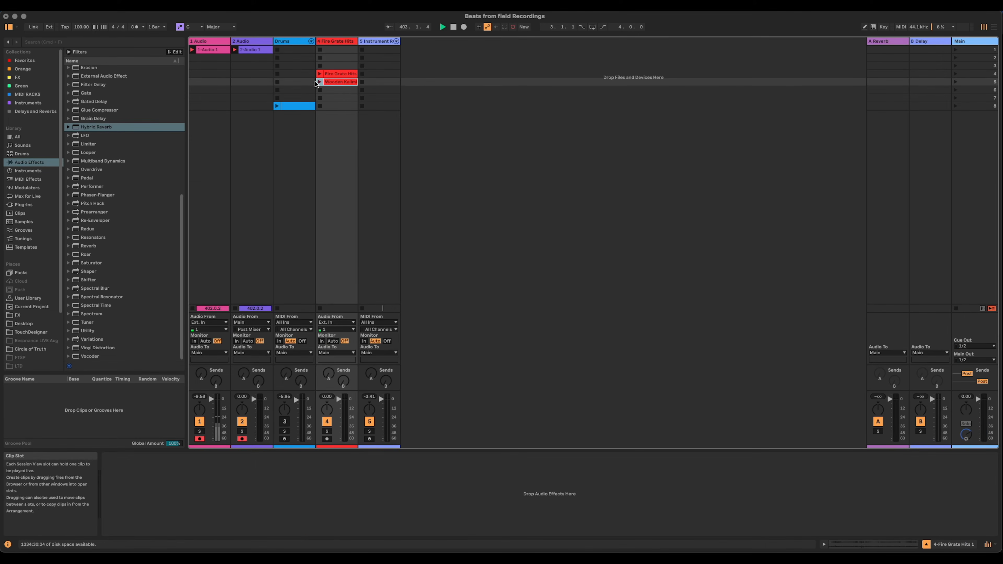
left_click(320, 82)
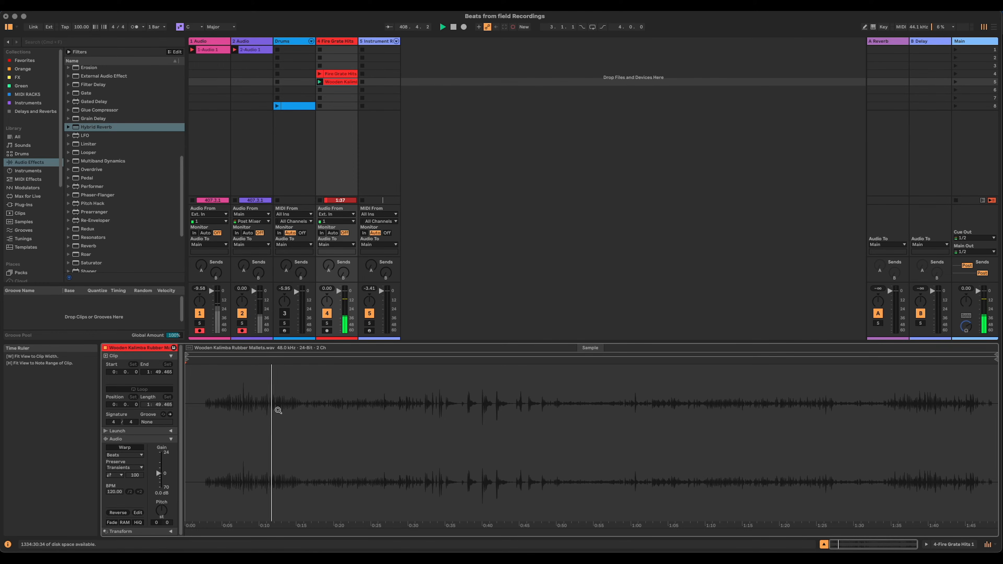
left_click(320, 89)
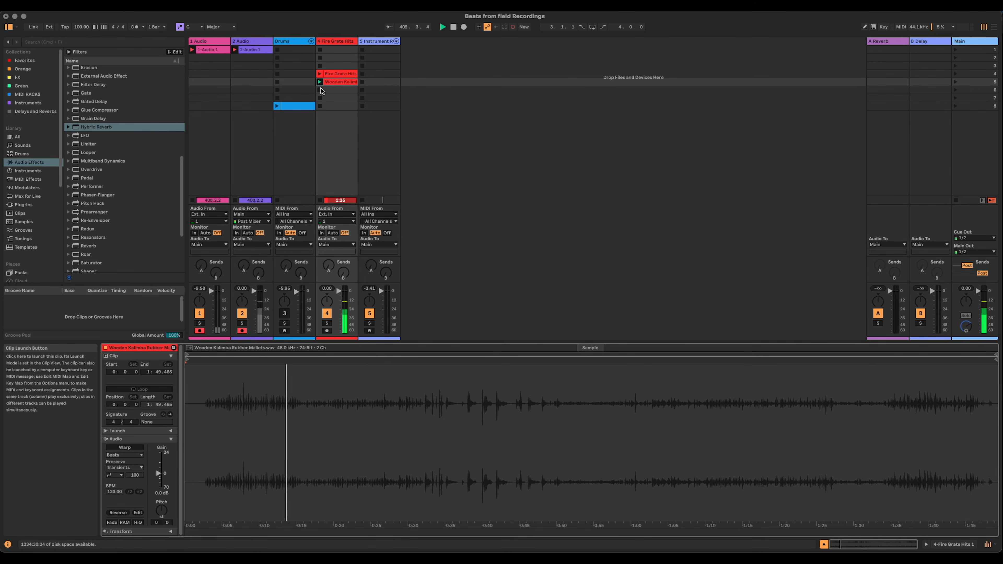
left_click(340, 67)
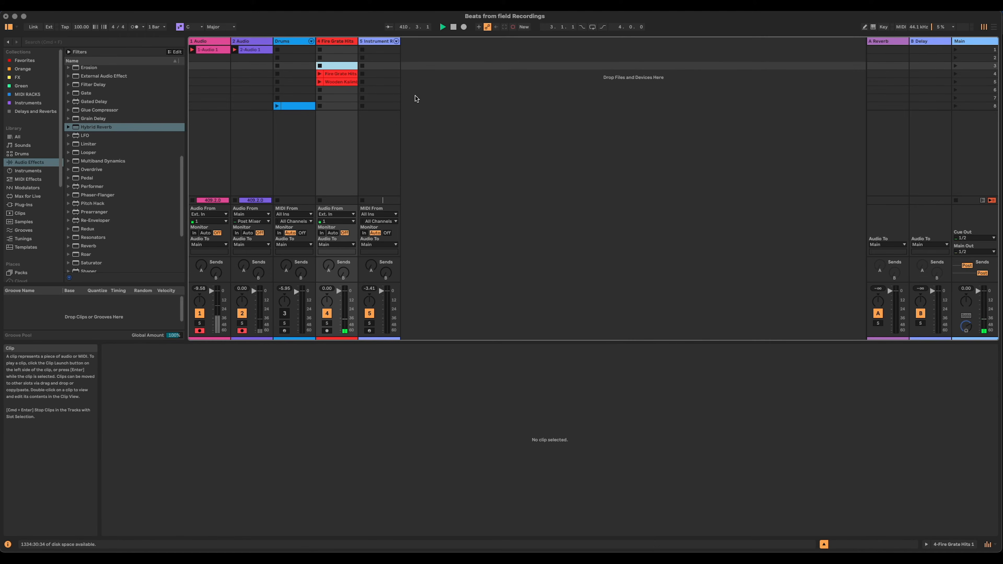
left_click(342, 74)
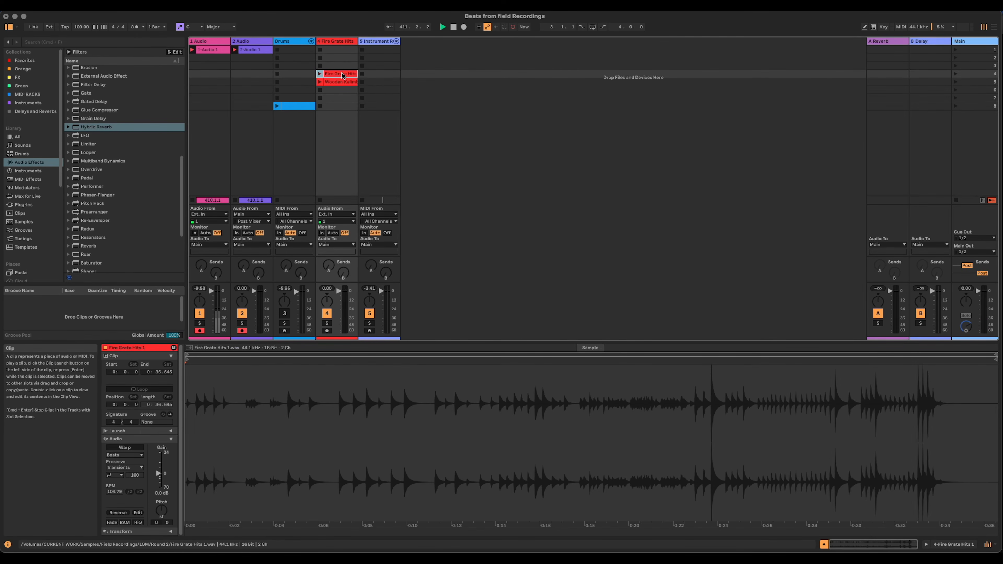
Step: Return to the Instrument Rack track's devices and hide the rack's velocity zone editor
left_click(365, 40)
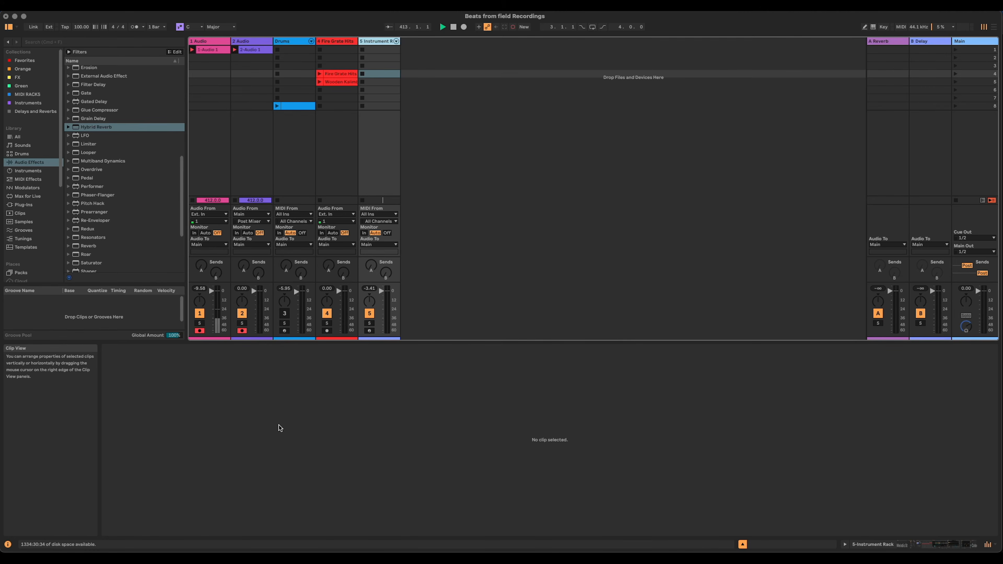
key("shift+Tab")
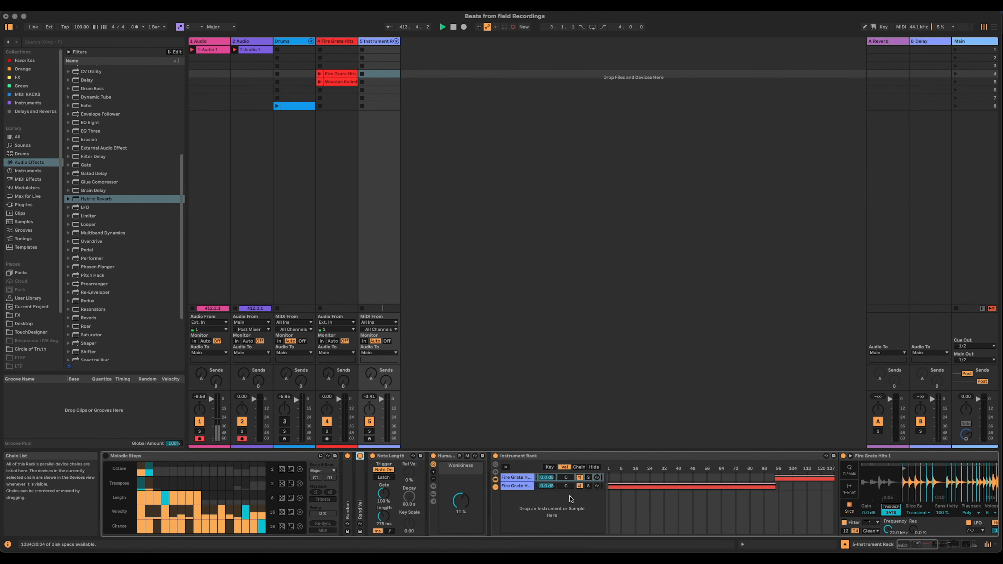
left_click(765, 534)
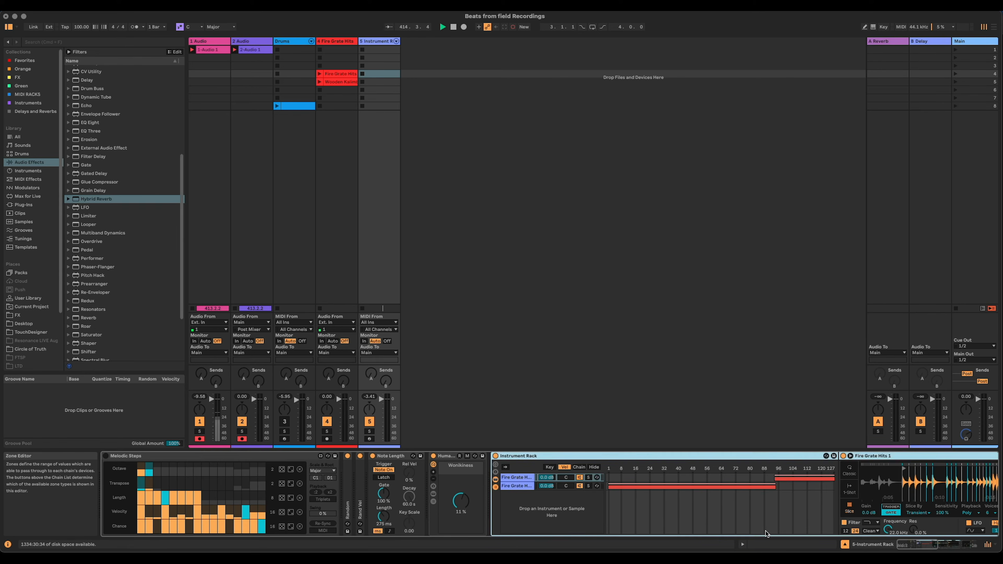
left_click_drag(901, 544, 903, 543)
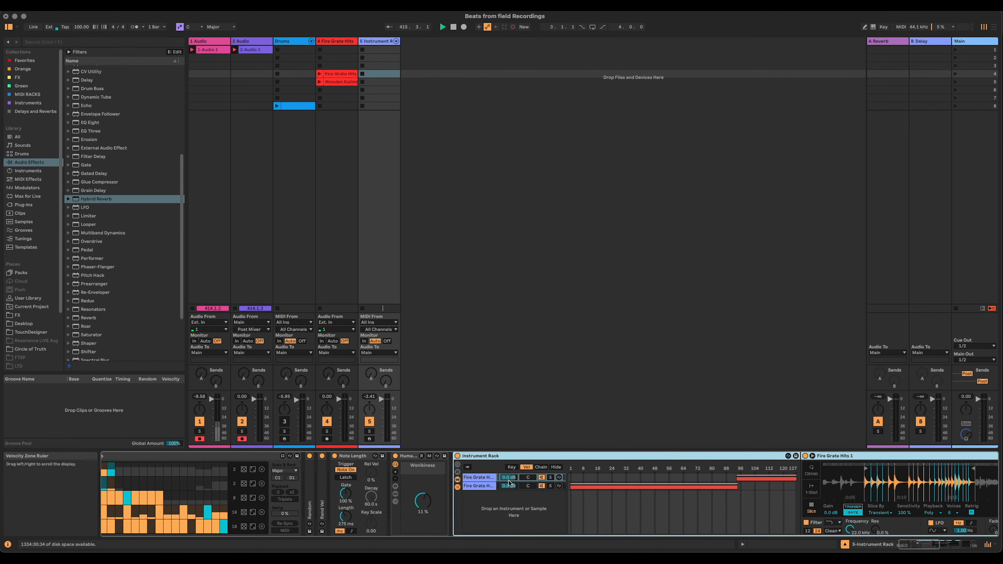
left_click(554, 467)
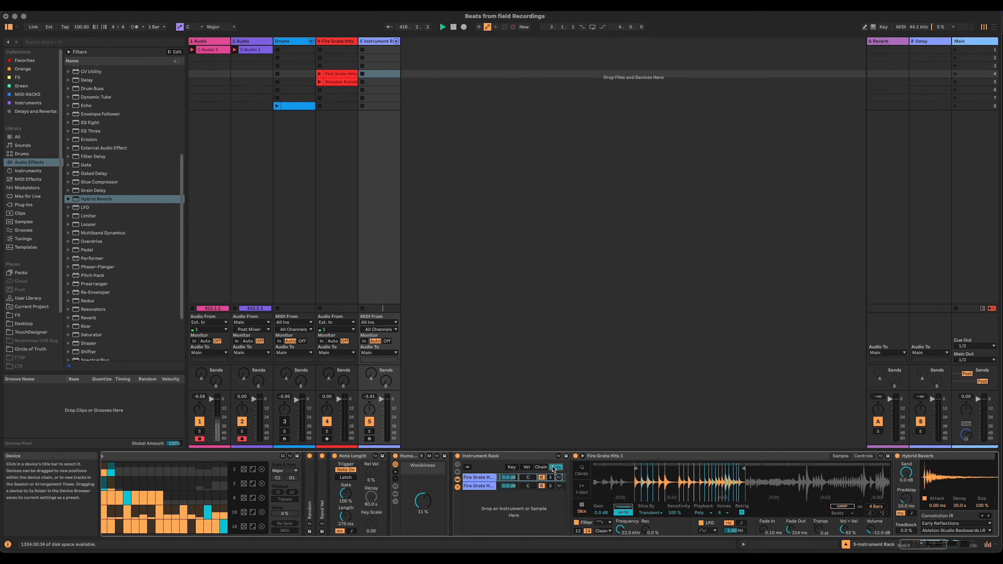
Step: Group the Instrument Rack and the EQ Eight after it into a new outer Instrument Rack, leaving Color Limiter outside
left_click_drag(883, 543, 923, 545)
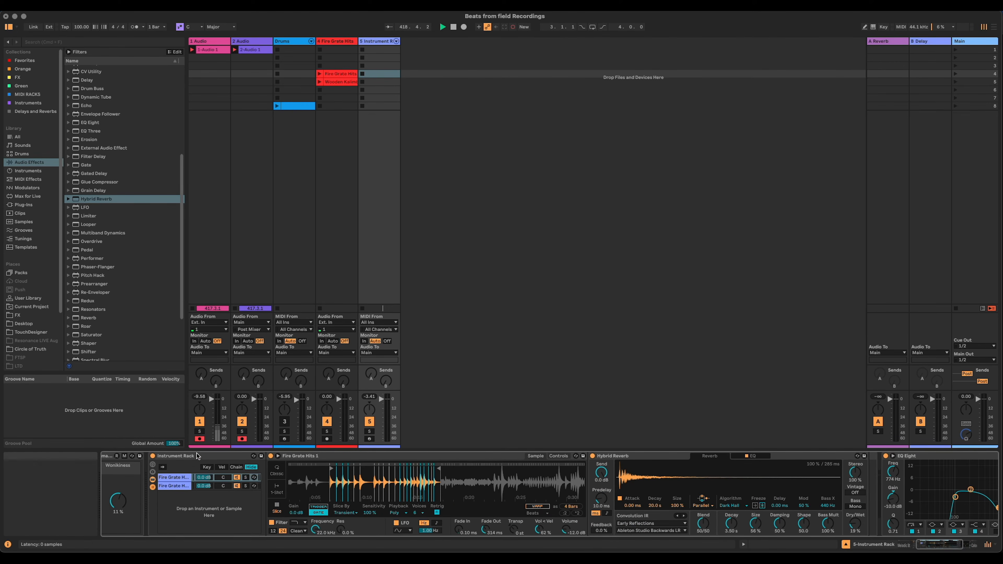
left_click_drag(925, 548, 942, 546)
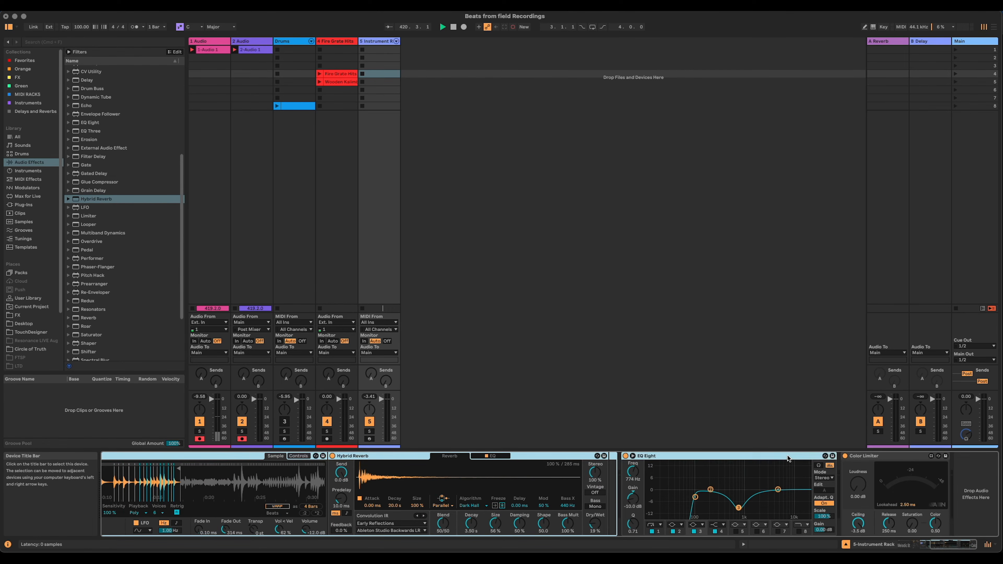
scroll(788, 457, "left", 6)
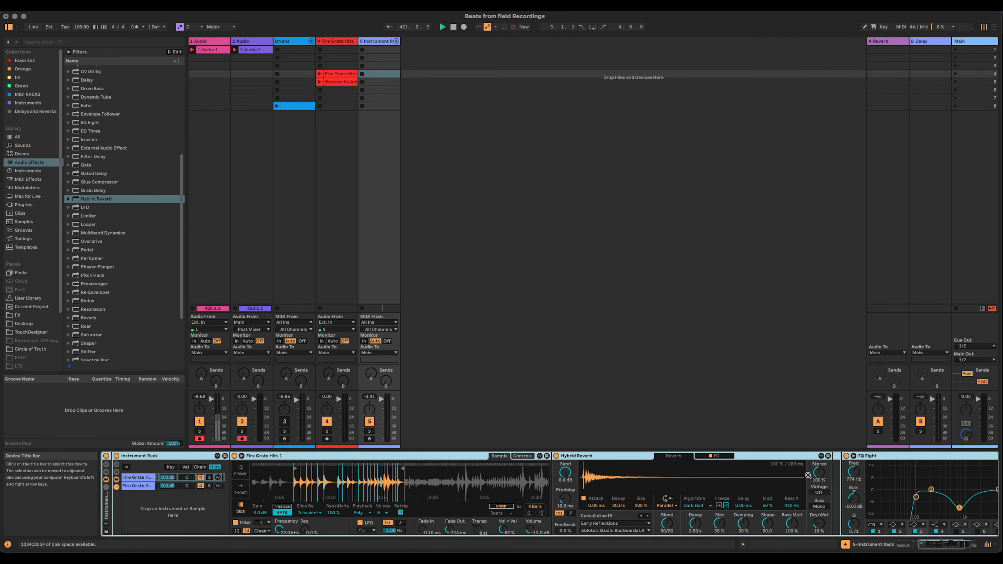
Step: Name the outer rack's chain Fire Grate and add the Wooden Kalimba Rubber Mallets clip as a second chain
left_click(106, 489)
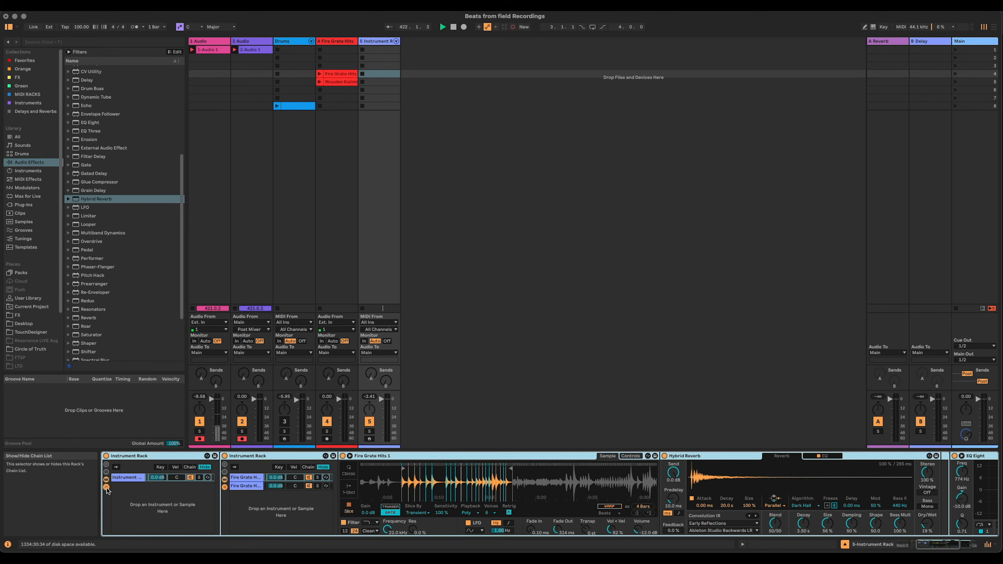
left_click(108, 479)
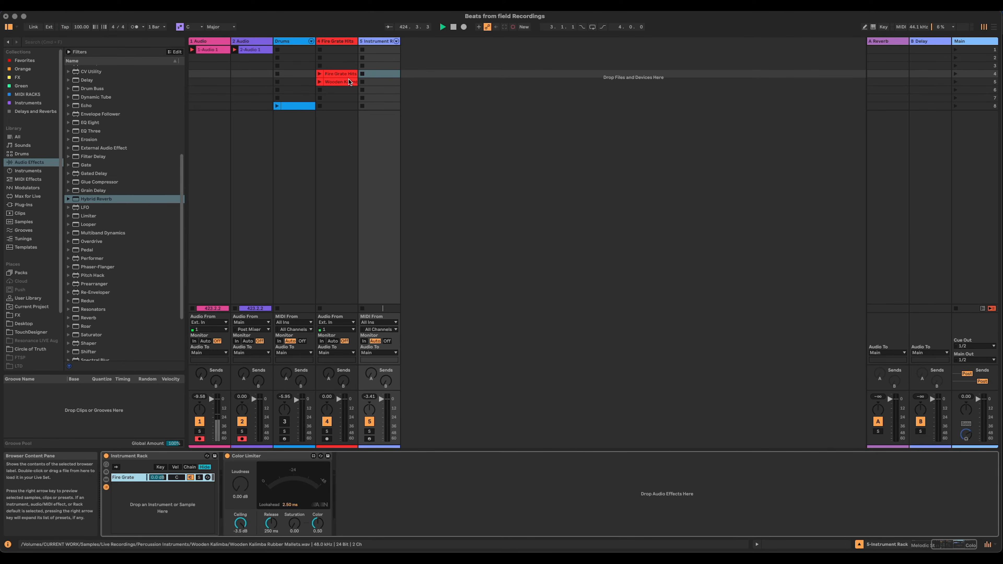
left_click_drag(348, 82, 154, 513)
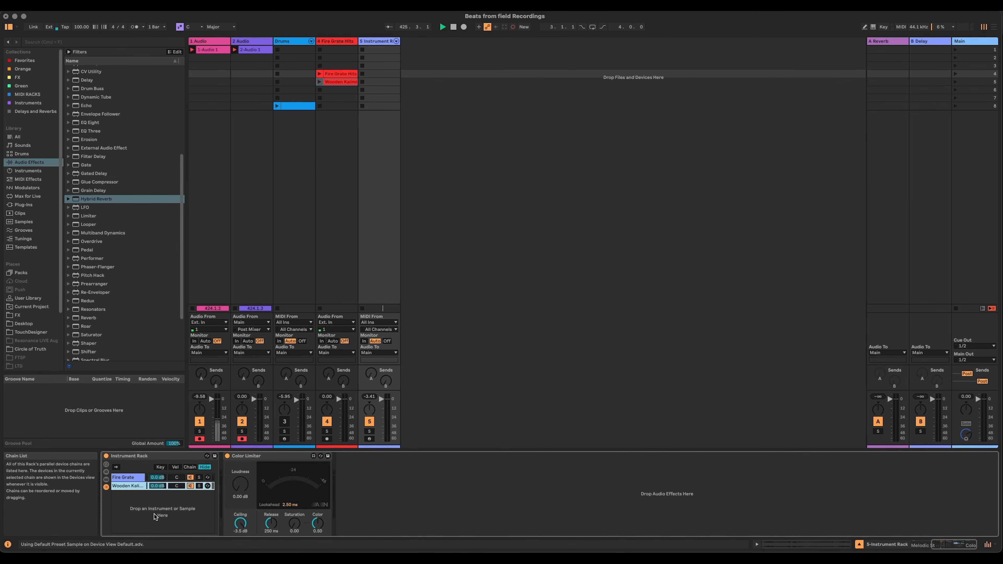
left_click(130, 485)
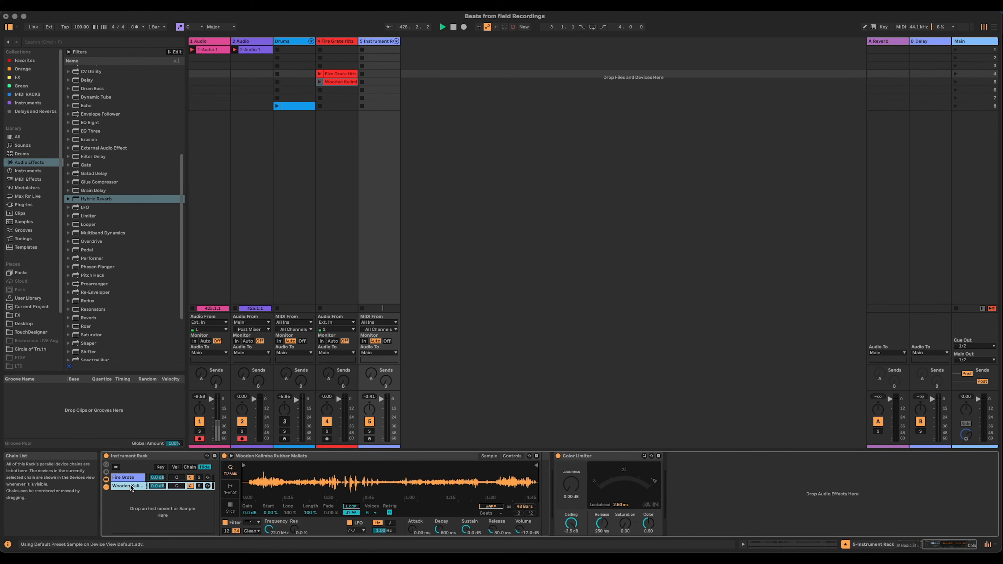
Step: Switch the Wooden Kalimba Rubber Mallets Simpler to Slice mode and trim its sample start and end to a short early section
left_click(231, 508)
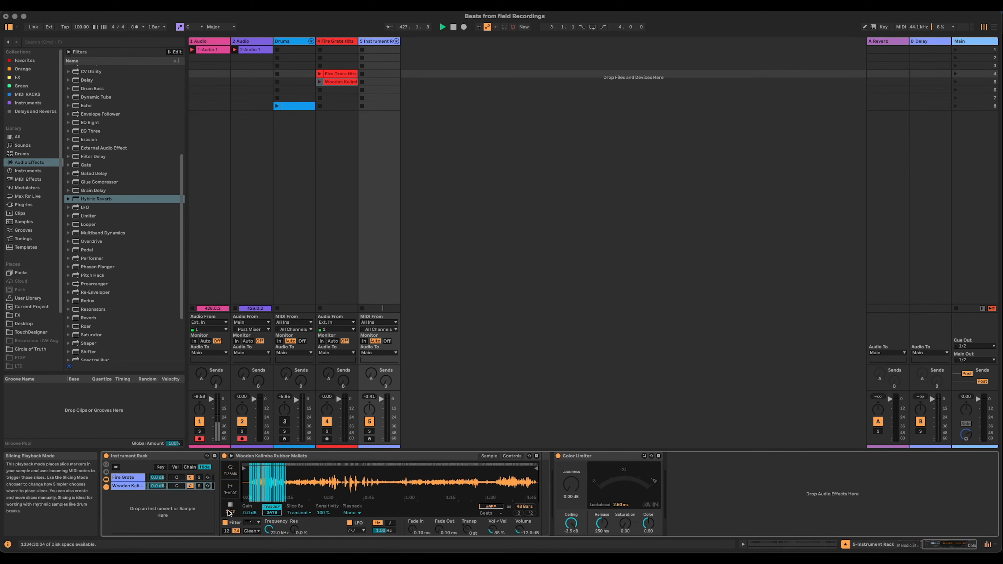
left_click_drag(245, 474, 245, 519)
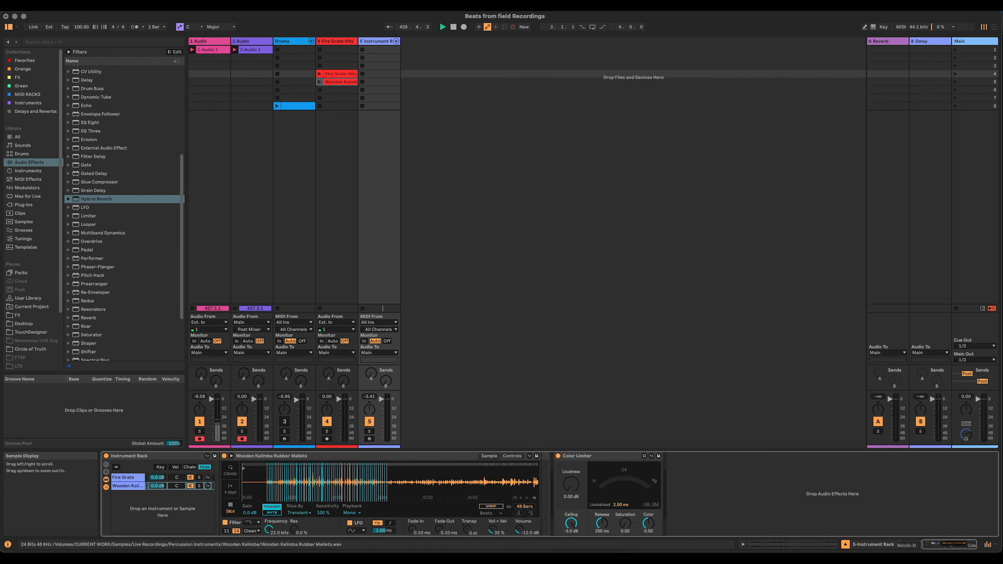
left_click_drag(244, 467, 395, 465)
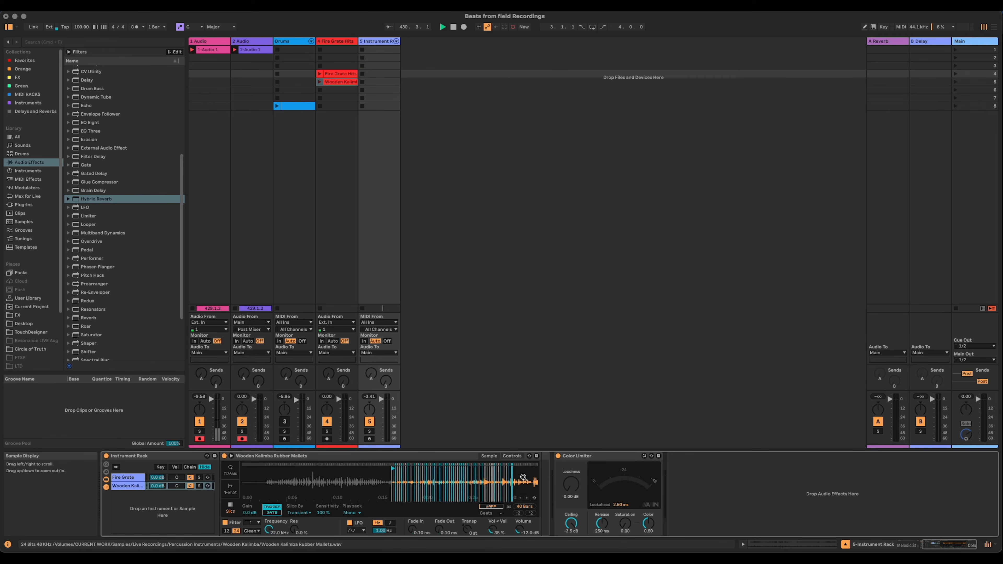
left_click_drag(532, 474, 531, 425)
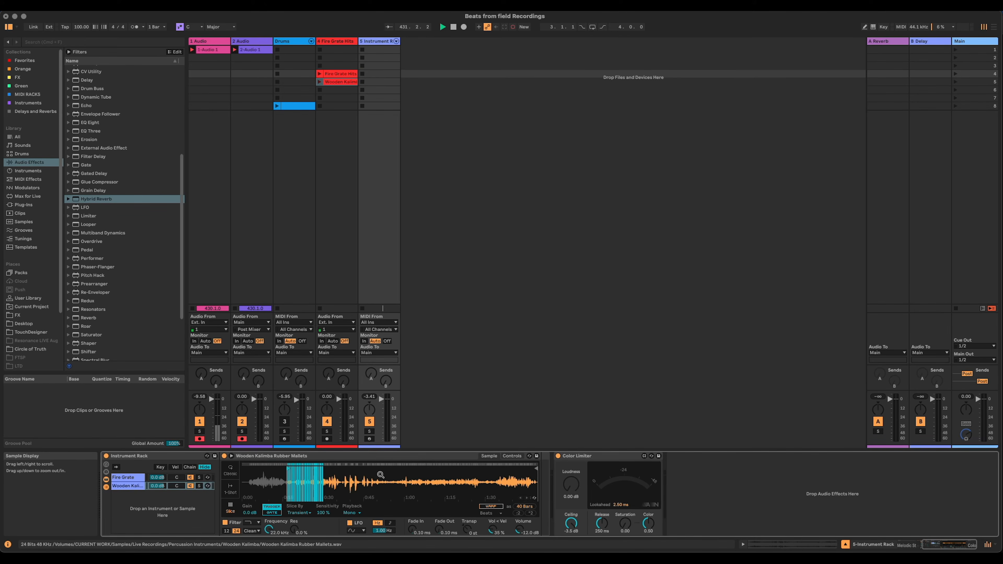
left_click_drag(536, 469, 309, 460)
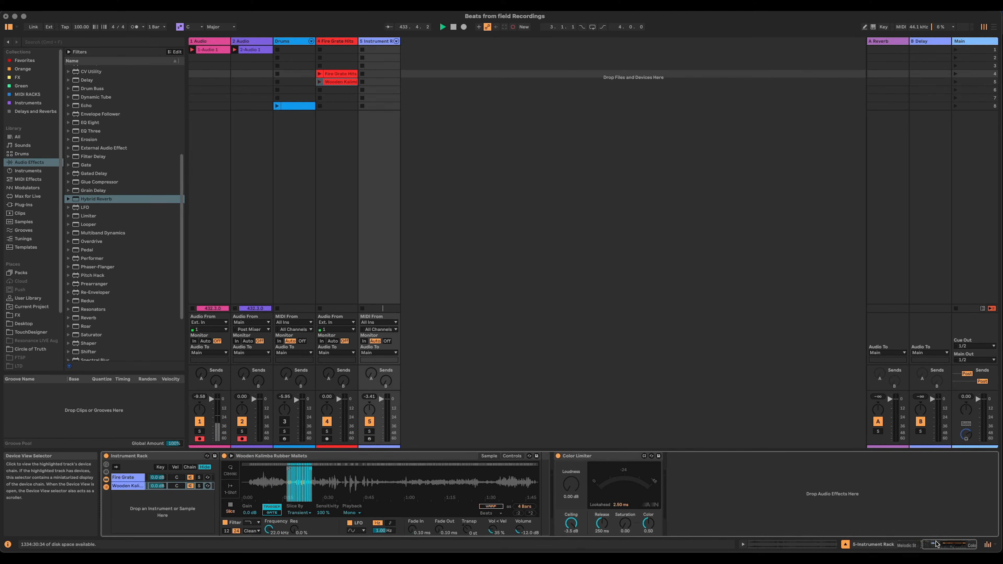
left_click_drag(947, 544, 881, 536)
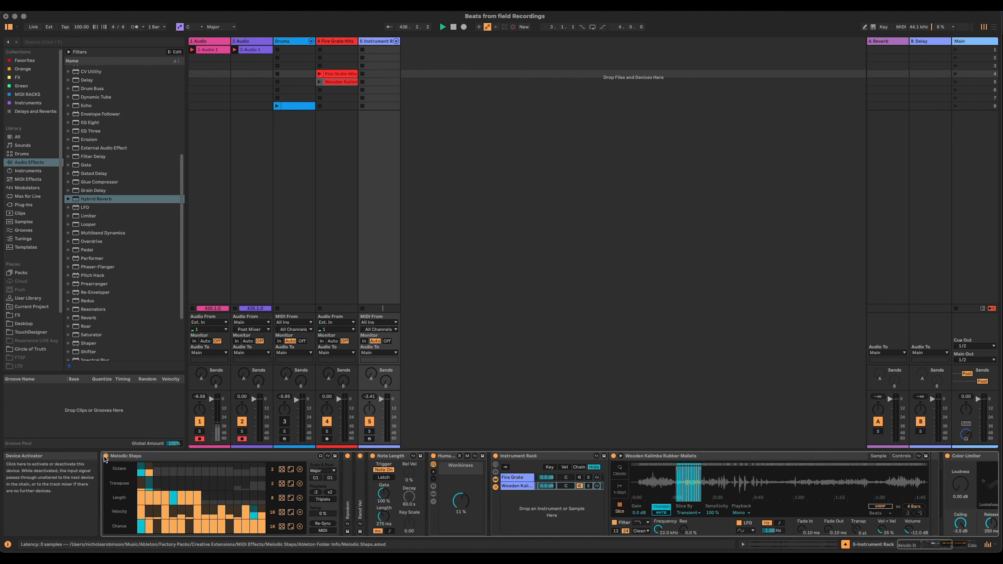
mouse_move(710, 479)
left_mouse_down()
mouse_move(705, 505)
mouse_move(686, 510)
mouse_move(689, 540)
mouse_move(690, 481)
left_mouse_up()
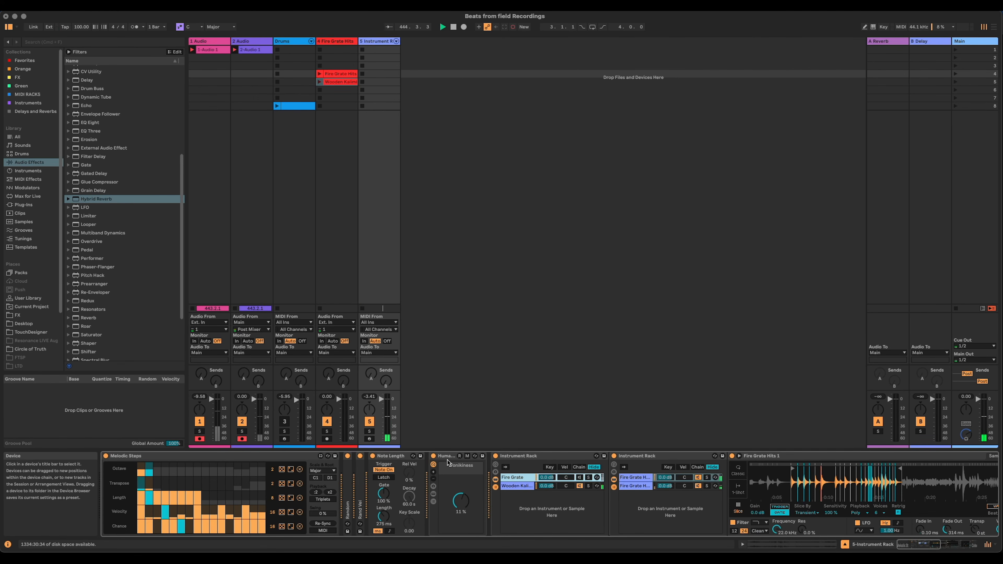
Step: Move the Human Timing rack into the Fire Grate chain, ahead of its nested Instrument Rack
left_click(474, 459)
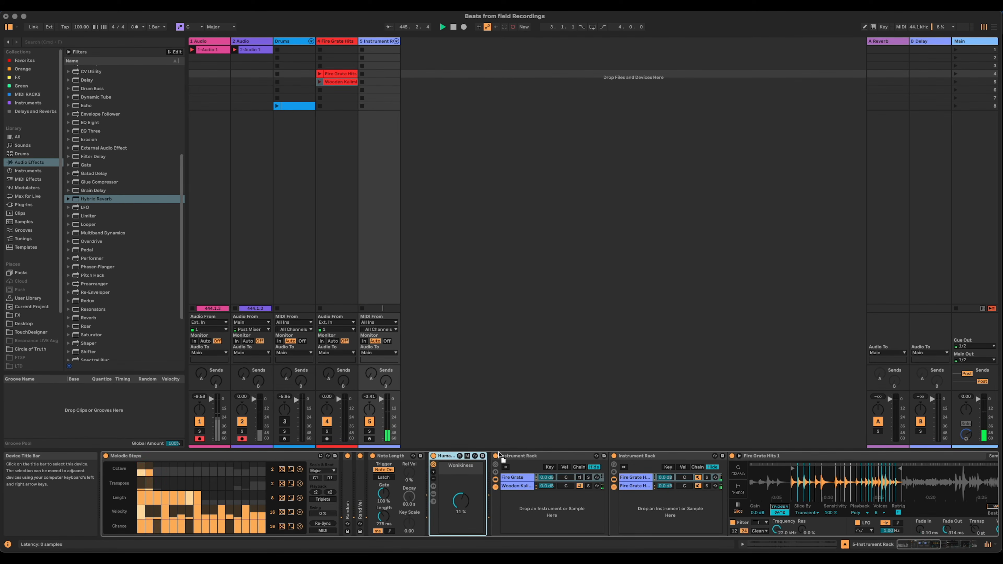
left_click_drag(608, 460, 609, 461)
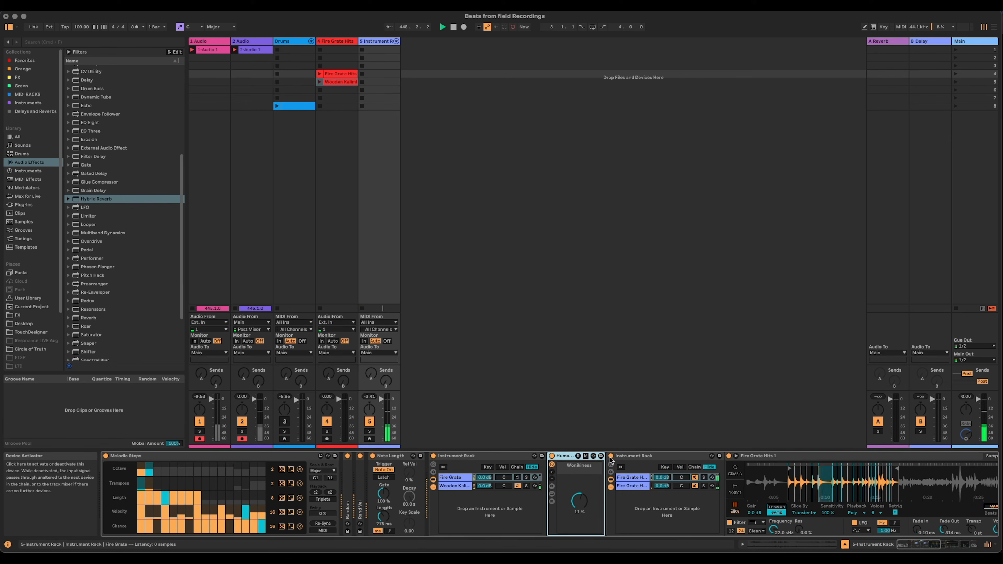
left_click(457, 478)
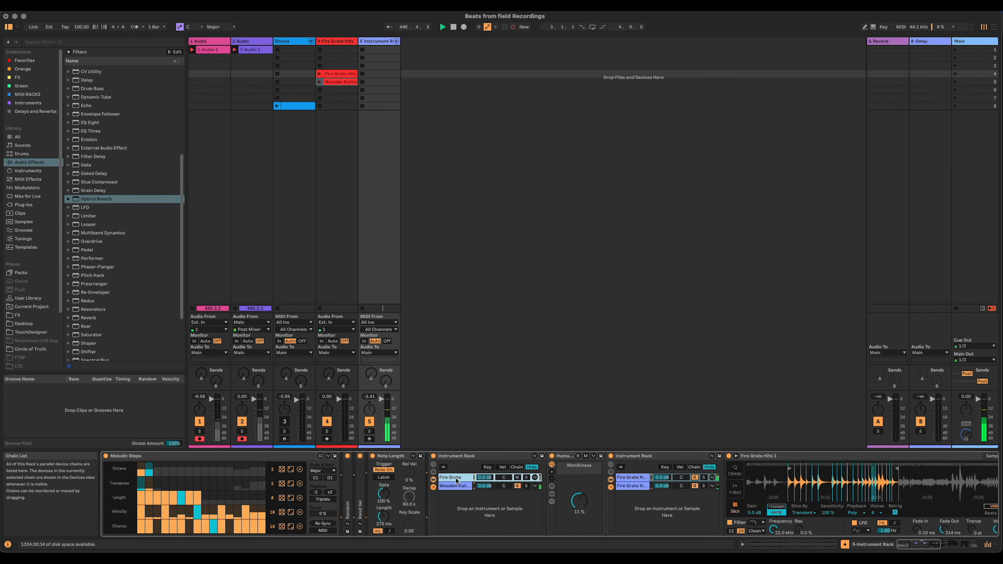
Step: Copy the Human Timing rack from the Fire Grate chain into the Wooden Kalimba chain, ahead of its Simpler
left_click(568, 456)
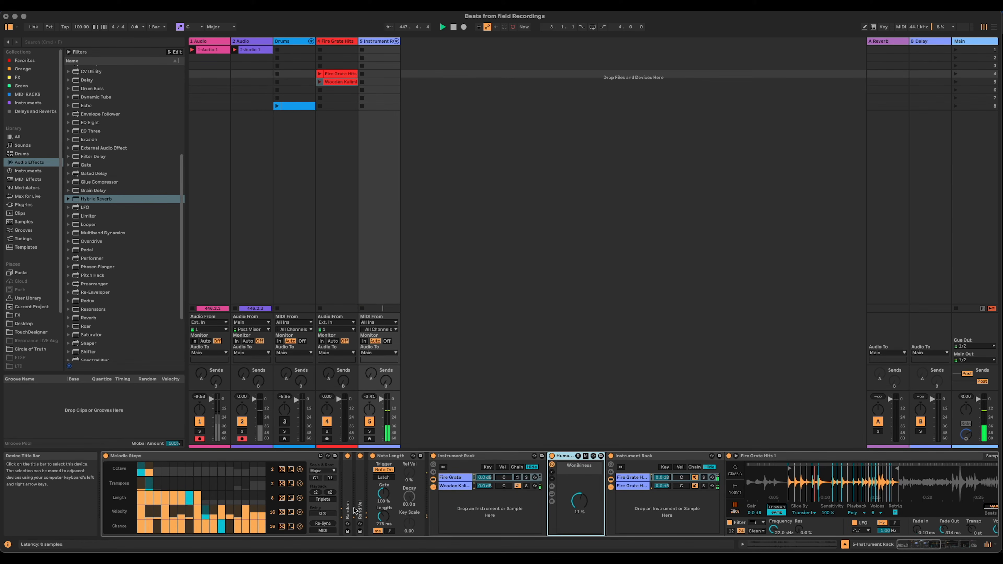
left_click(455, 486)
left_click(573, 457)
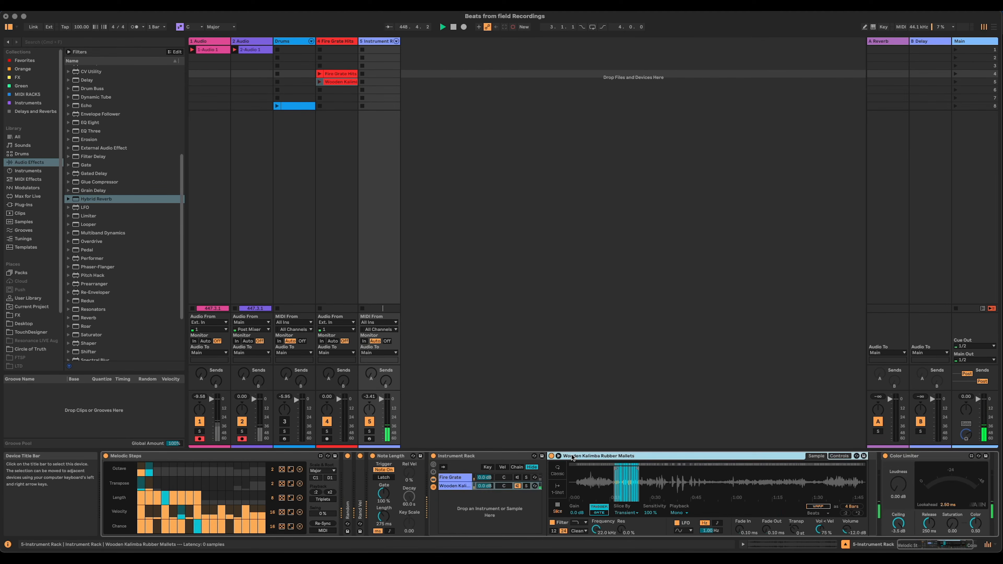
left_click(873, 478)
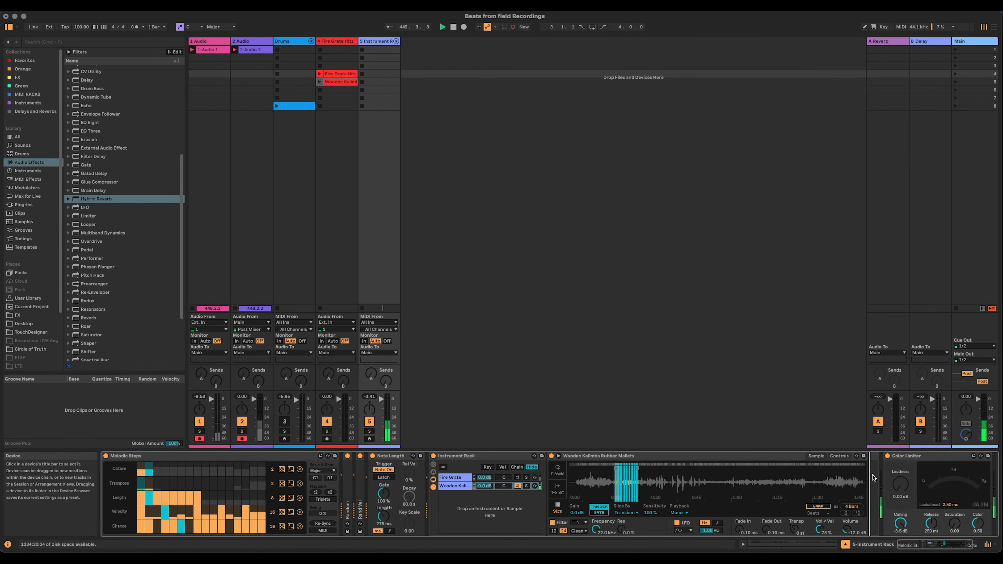
key("super+v")
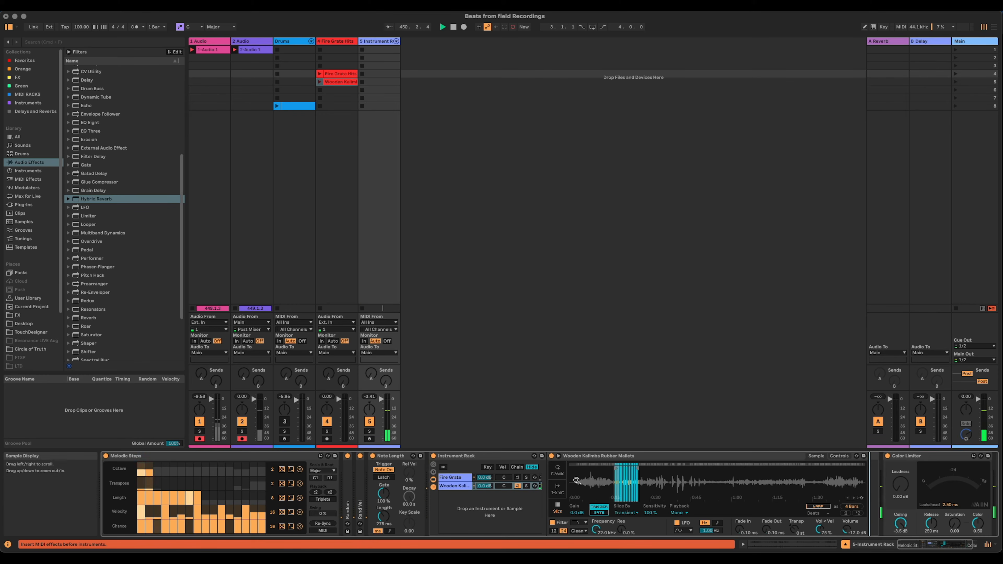
left_click(572, 458)
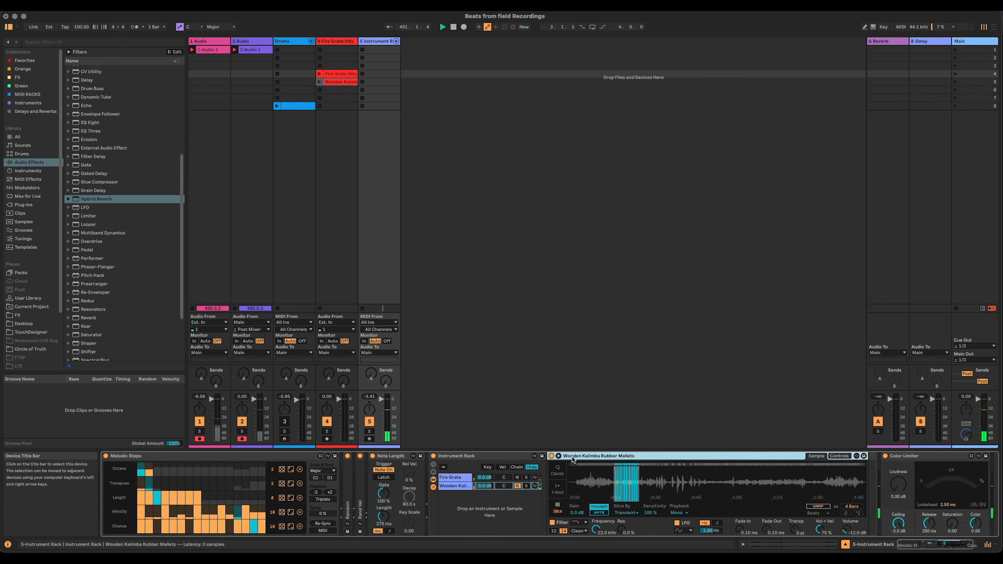
key("super+v")
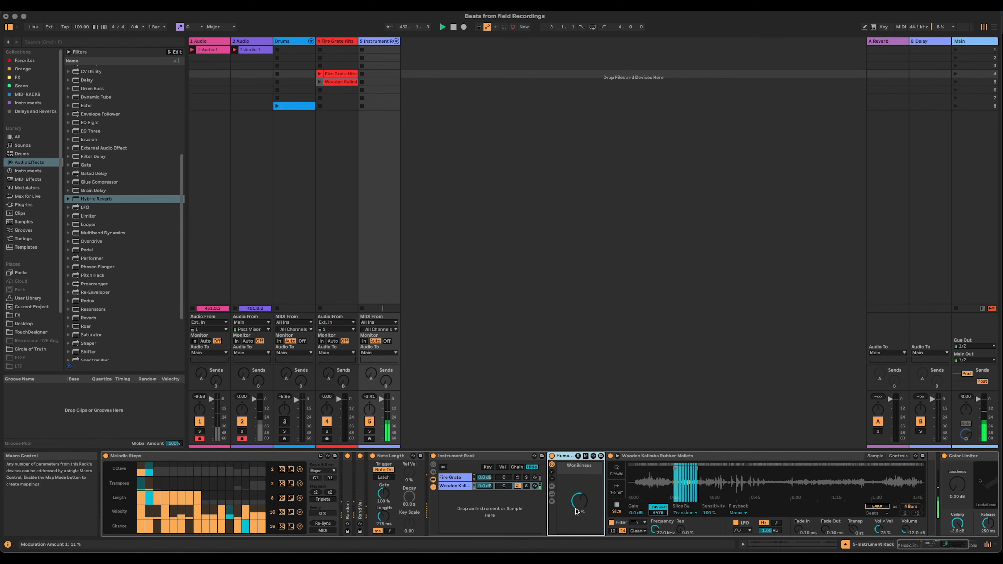
Step: Set the Human Timing rack's Wonkiness to 12% in the Fire Grate chain and 13% in the Wooden Kalimba chain
left_click(517, 478)
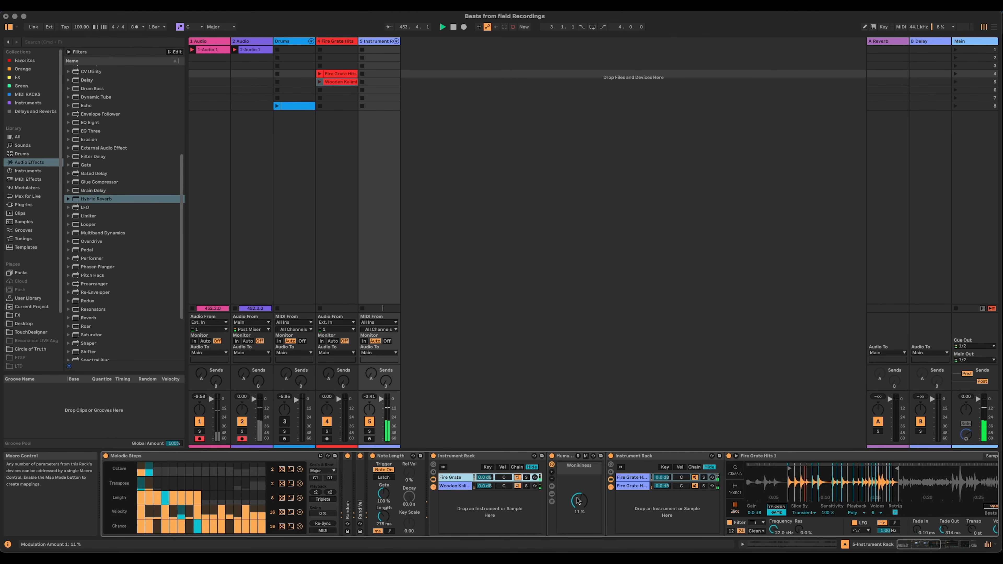
left_click_drag(577, 504, 578, 502)
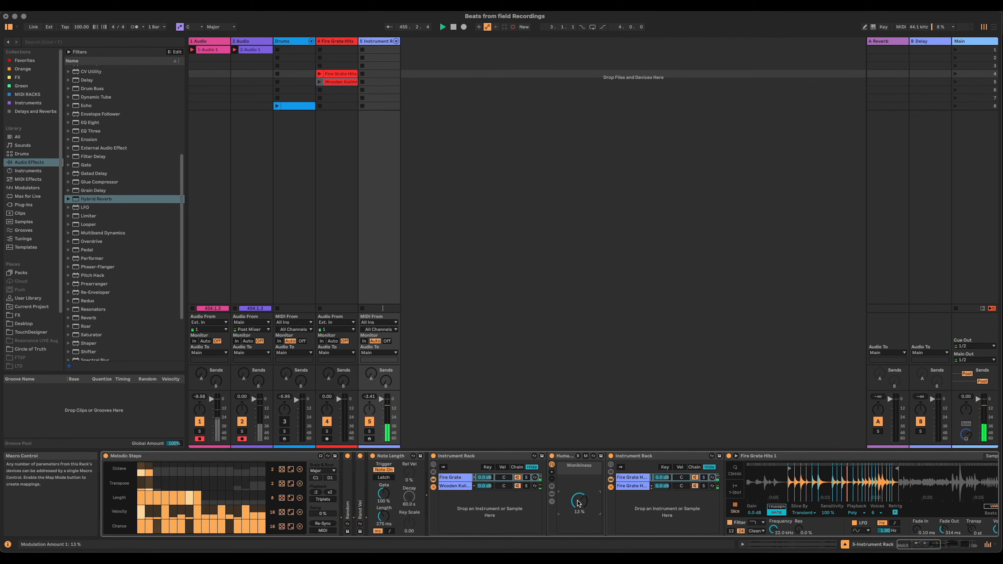
left_click(453, 478)
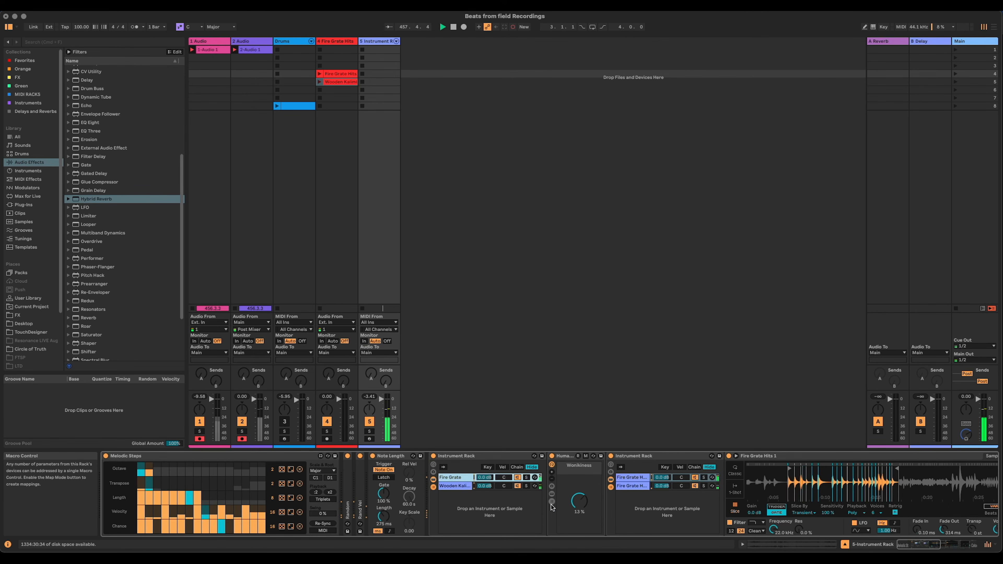
left_click_drag(578, 502, 579, 504)
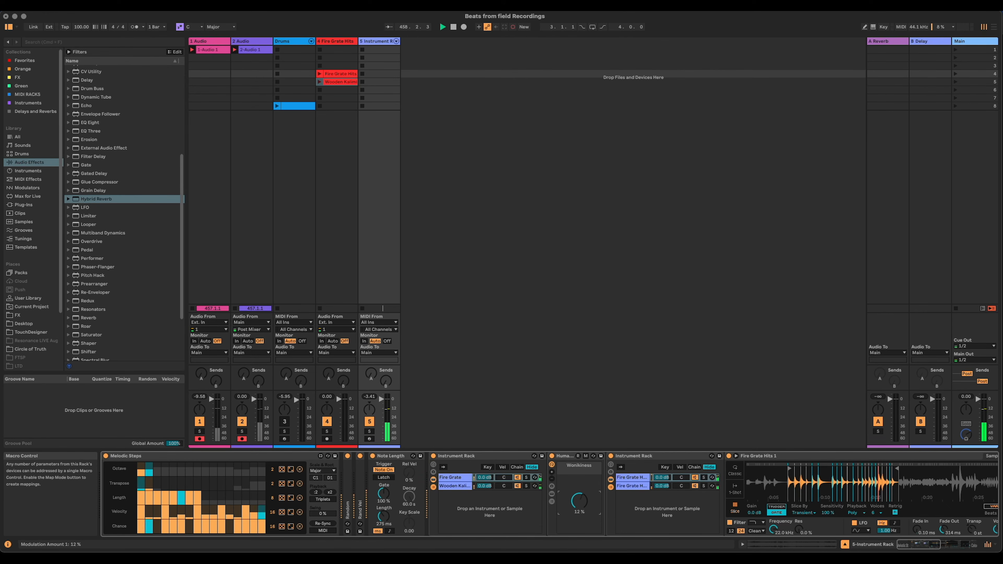
left_click(456, 485)
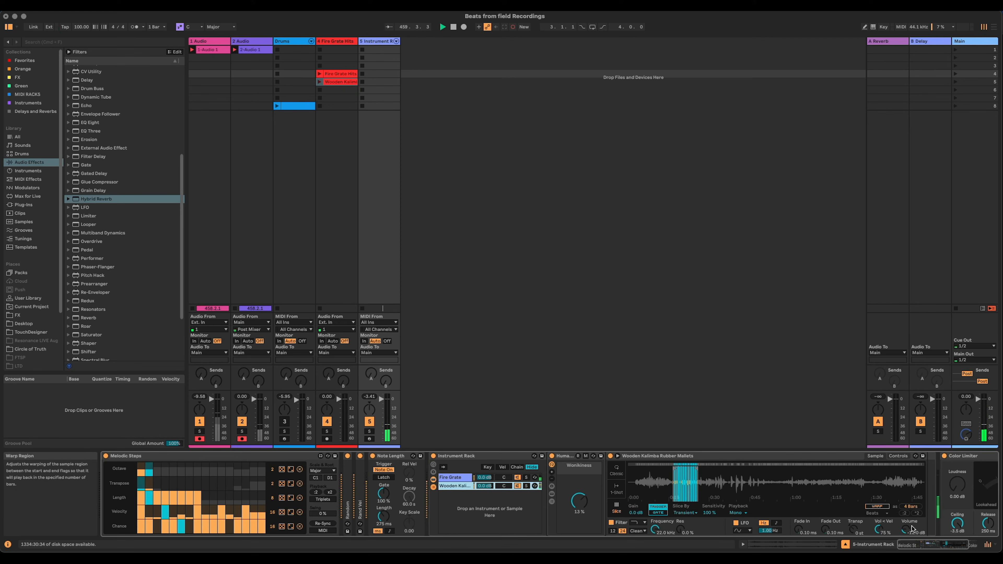
Step: Add Align Delay after the Wooden Kalimba Simpler with a 0.75 ms right delay, and lower that chain's volume to -4.0 dB
left_click_drag(930, 546, 937, 547)
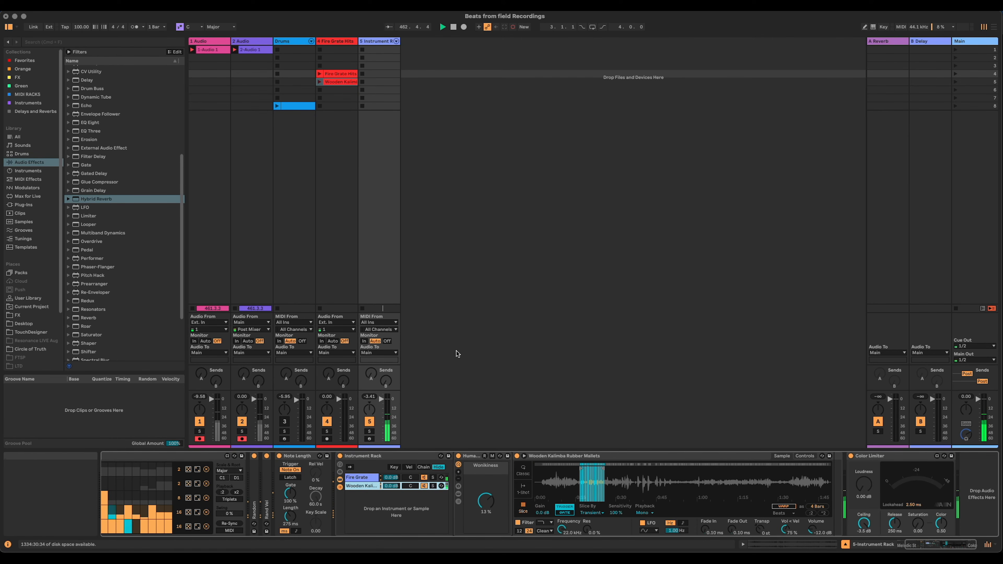
left_click(36, 162)
scroll(124, 155, "up", 5)
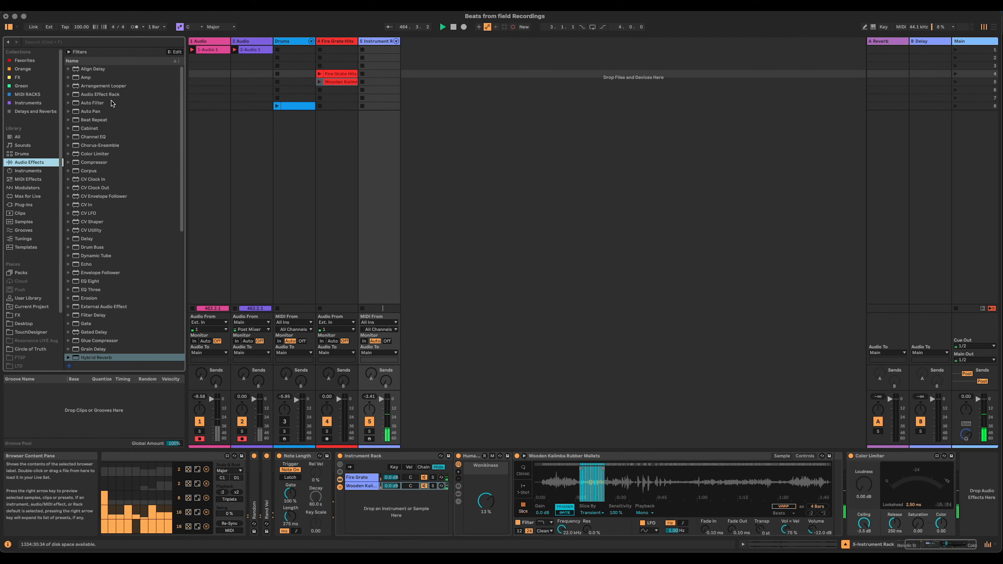
left_click_drag(80, 71, 834, 490)
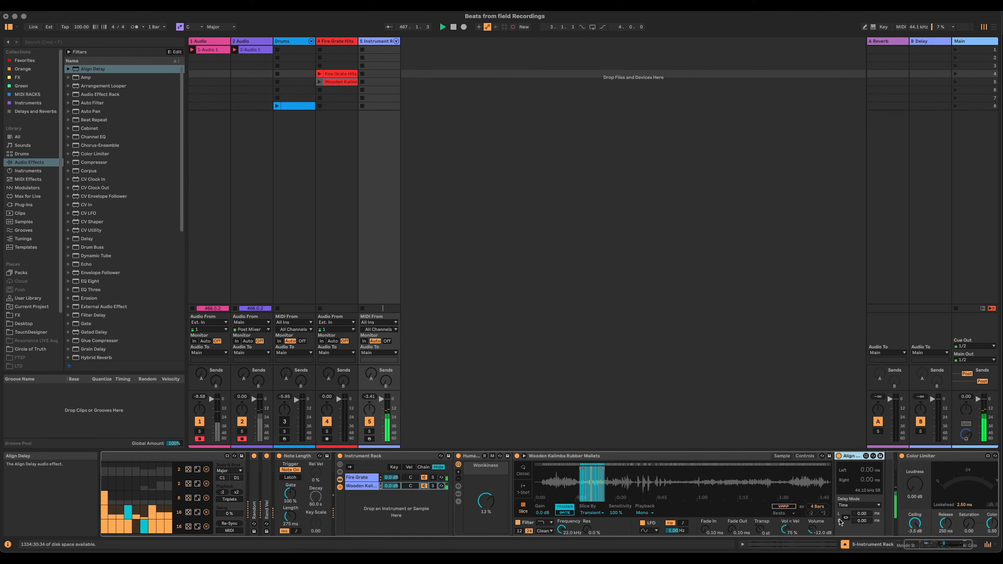
left_click_drag(867, 524, 867, 520)
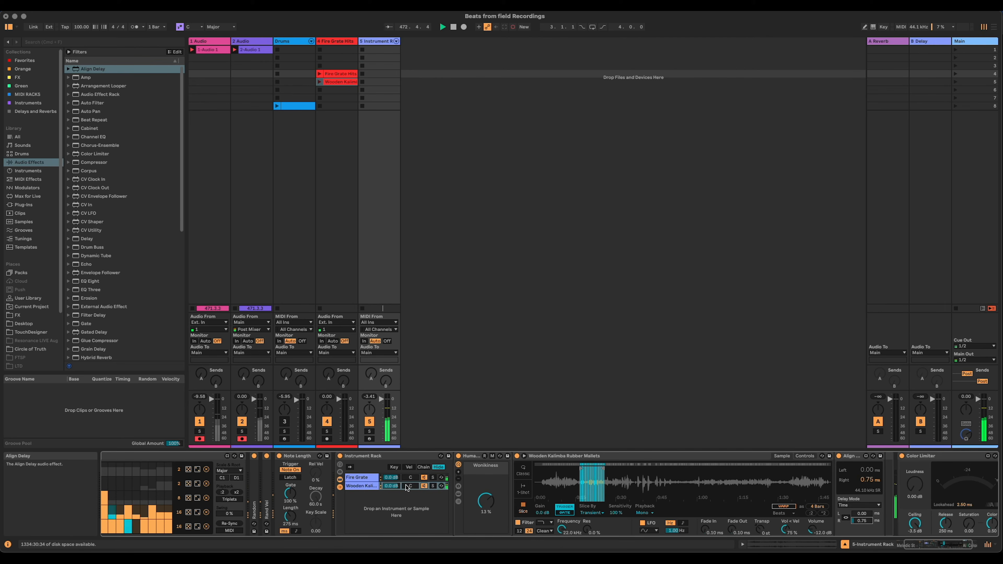
left_click_drag(398, 487, 398, 495)
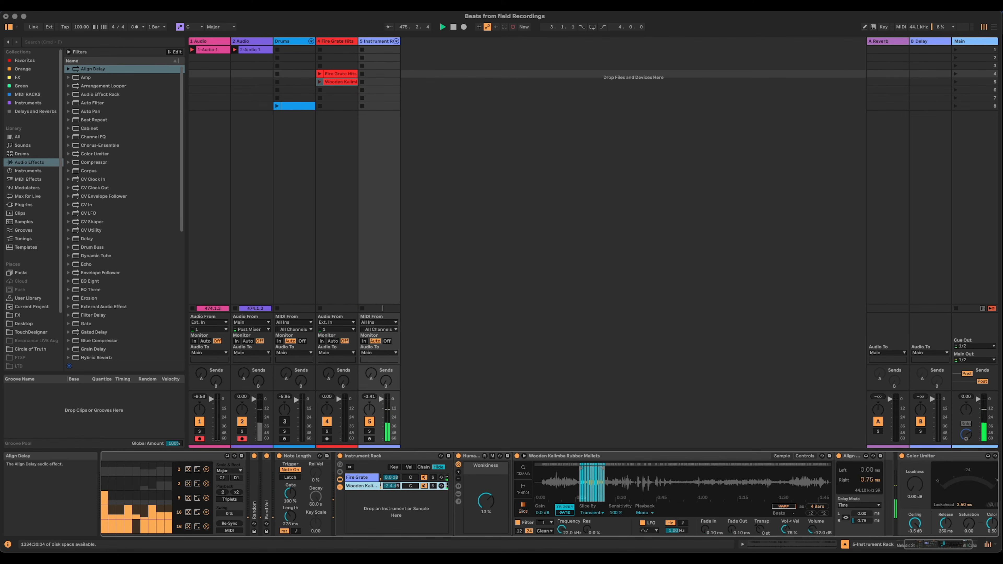
left_click_drag(398, 487, 397, 489)
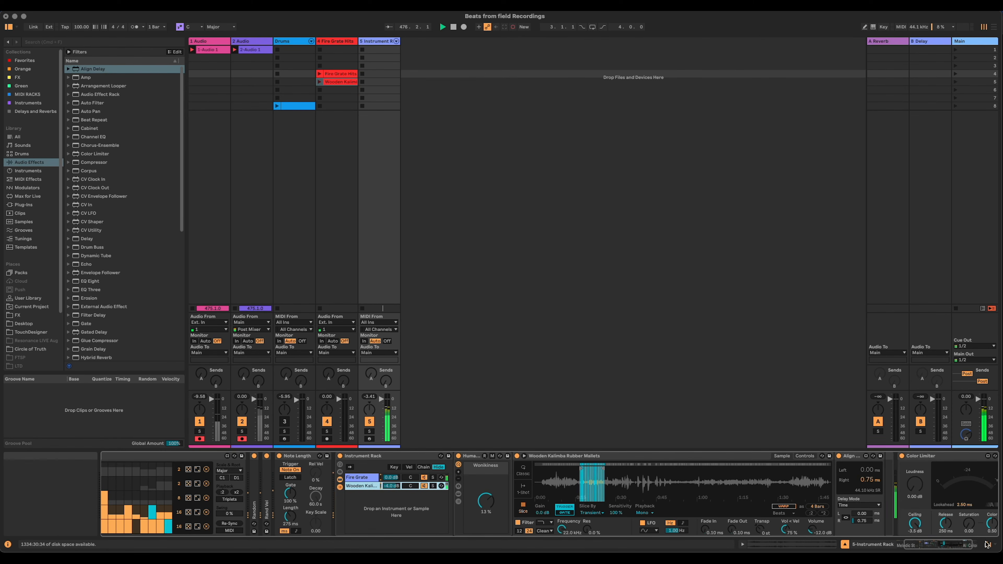
Step: Collapse the Color Limiter device and launch the clip on the Drums track
left_click_drag(953, 546, 957, 547)
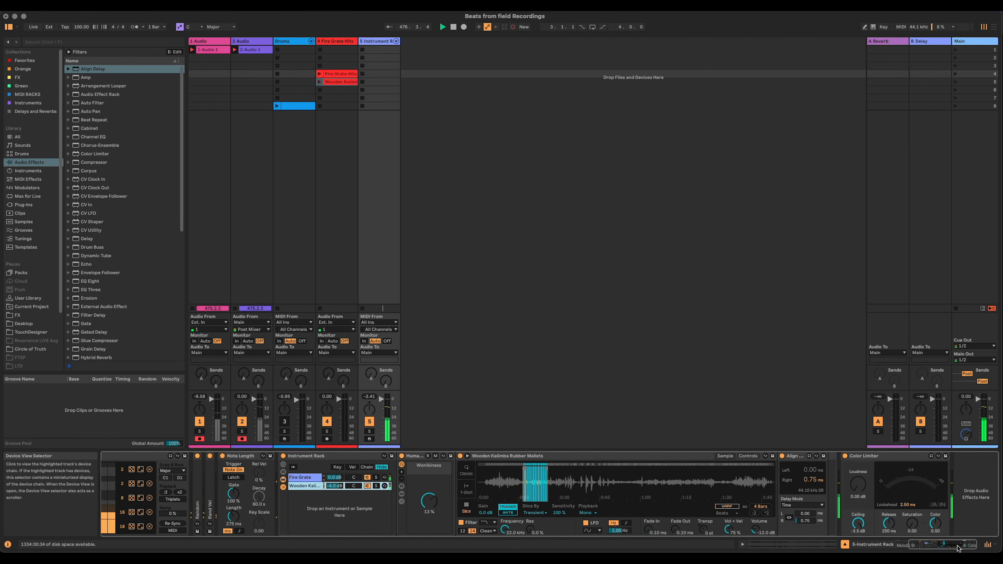
double_click(864, 456)
left_click(276, 105)
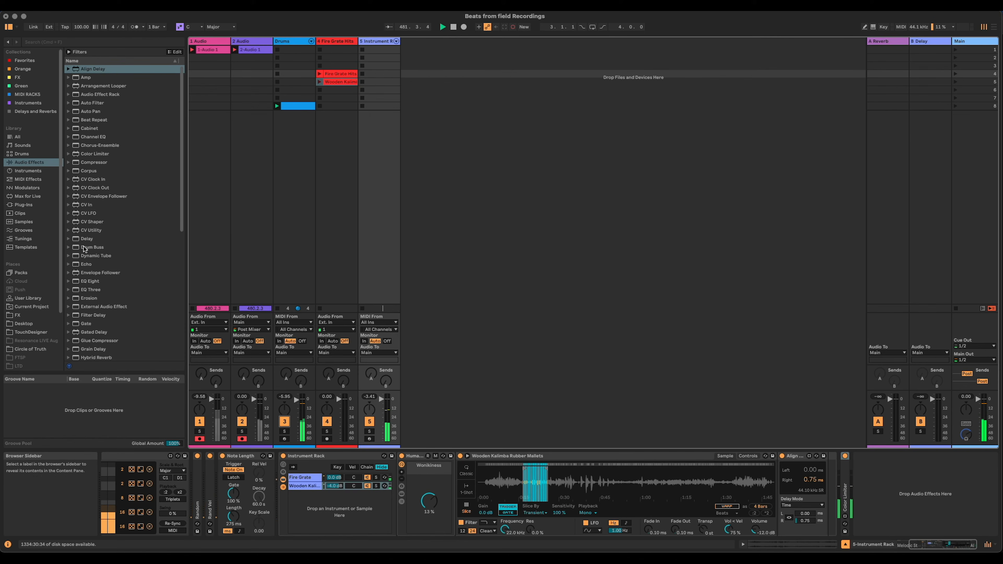
Step: Add the Multiband Dynamics OTT preset after Color Limiter and set its Amount to 60%
scroll(124, 280, "down", 7)
scroll(123, 281, "down", 2)
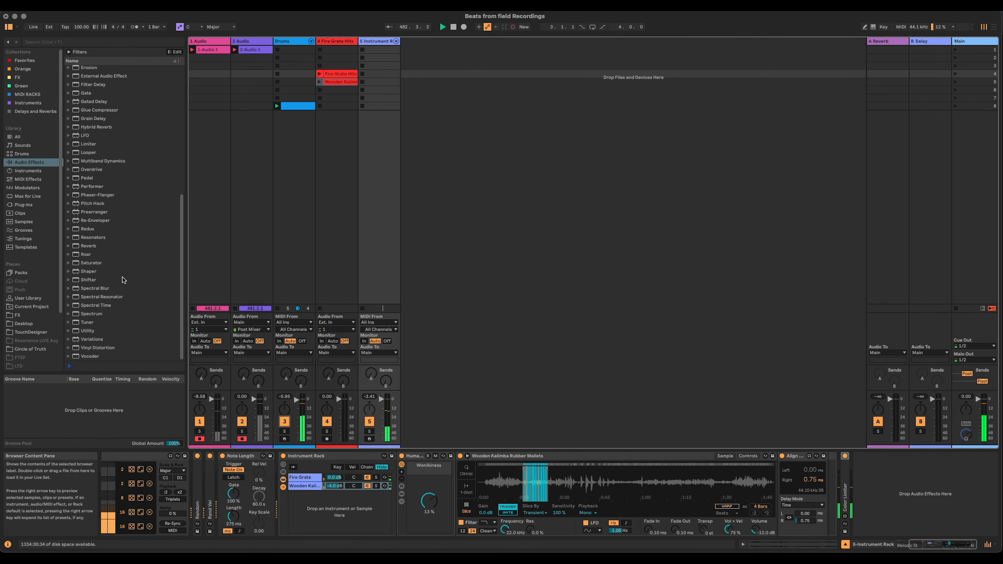
left_click(67, 161)
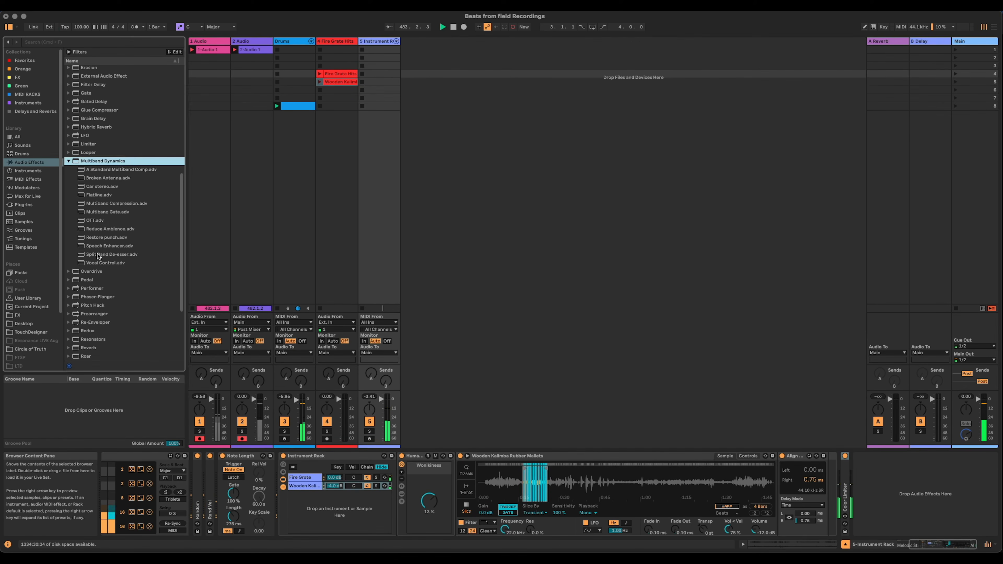
left_click(94, 222)
left_click_drag(835, 466, 863, 488)
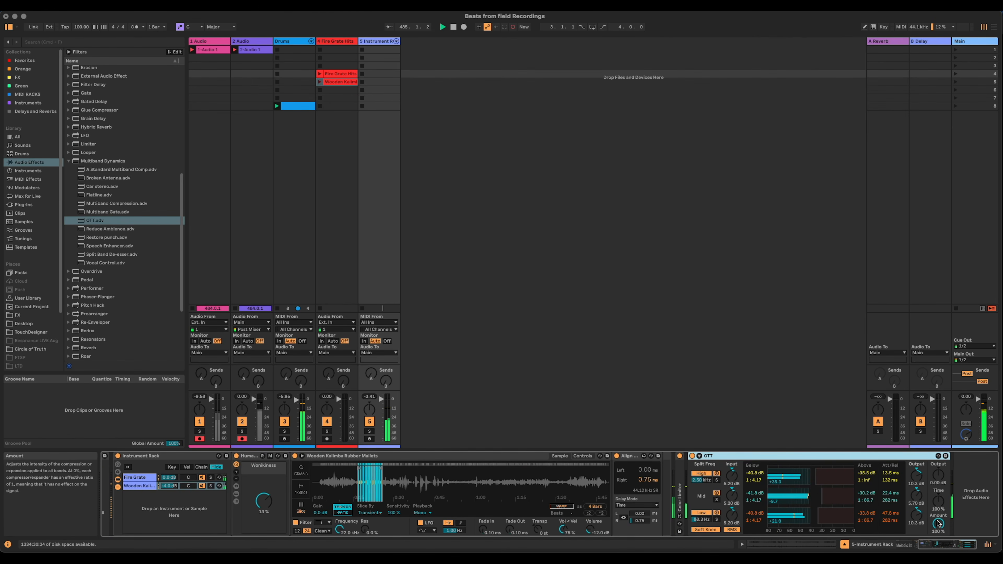
left_click_drag(939, 524, 939, 531)
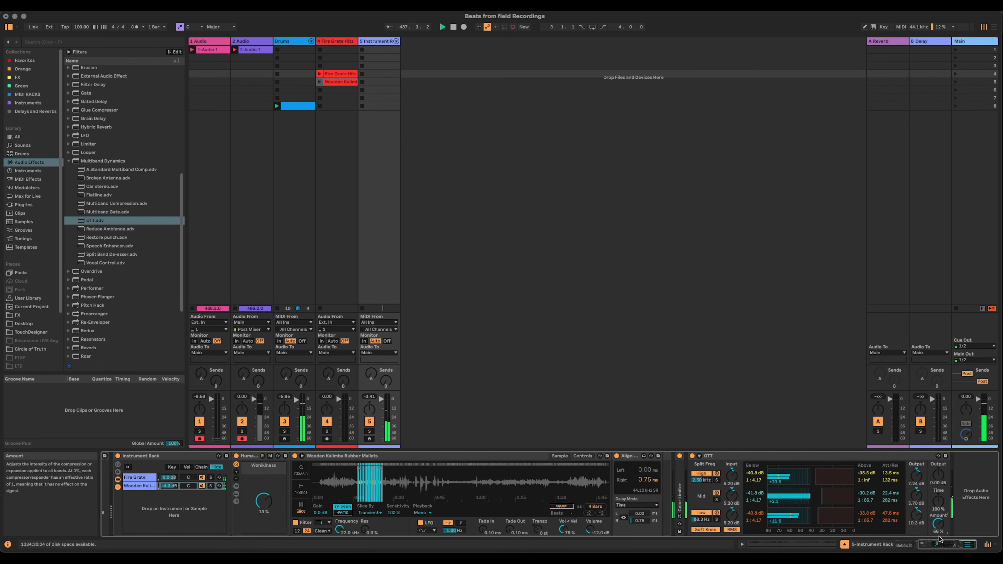
left_click_drag(940, 538, 940, 539)
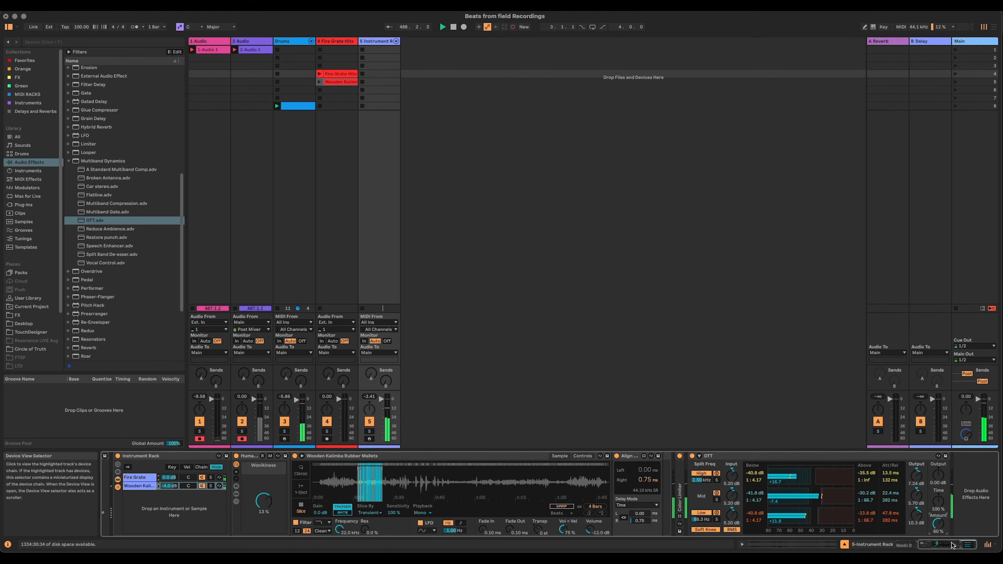
Step: Set the Melodic Steps Velocity lane length to 7 steps and redraw several early steps in the Chance lane
left_click(936, 546)
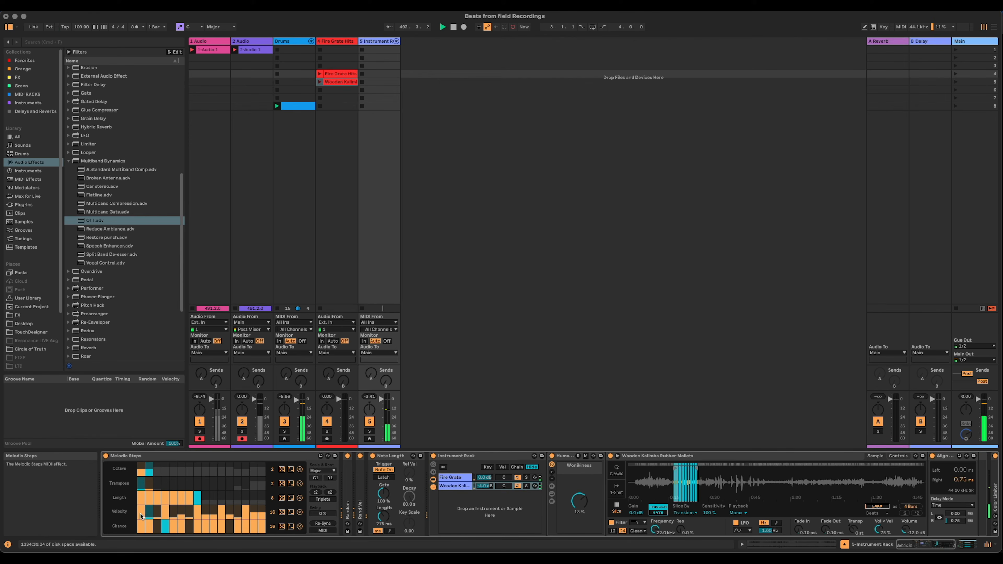
left_click(272, 514)
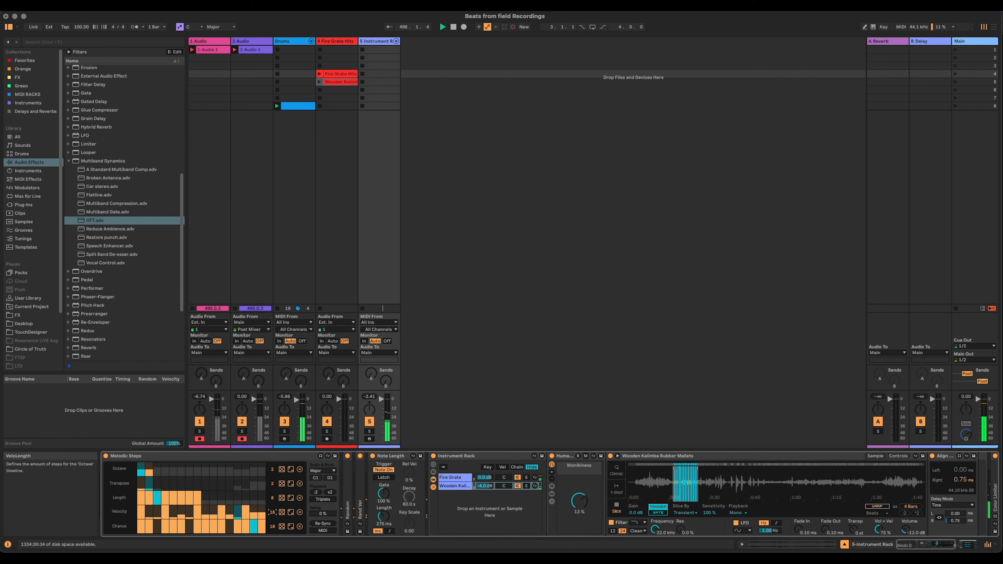
left_click_drag(272, 514, 273, 534)
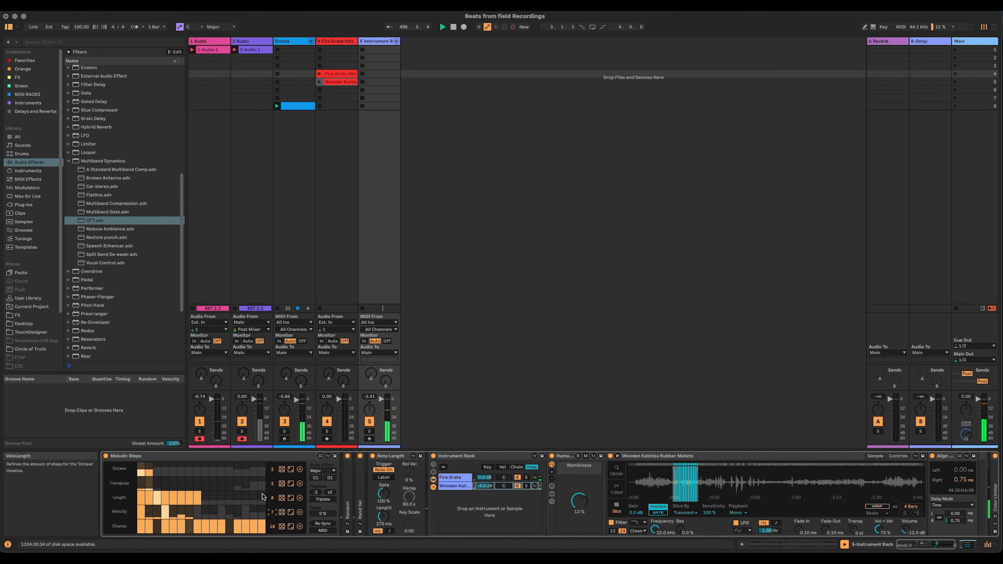
left_click_drag(160, 524, 191, 519)
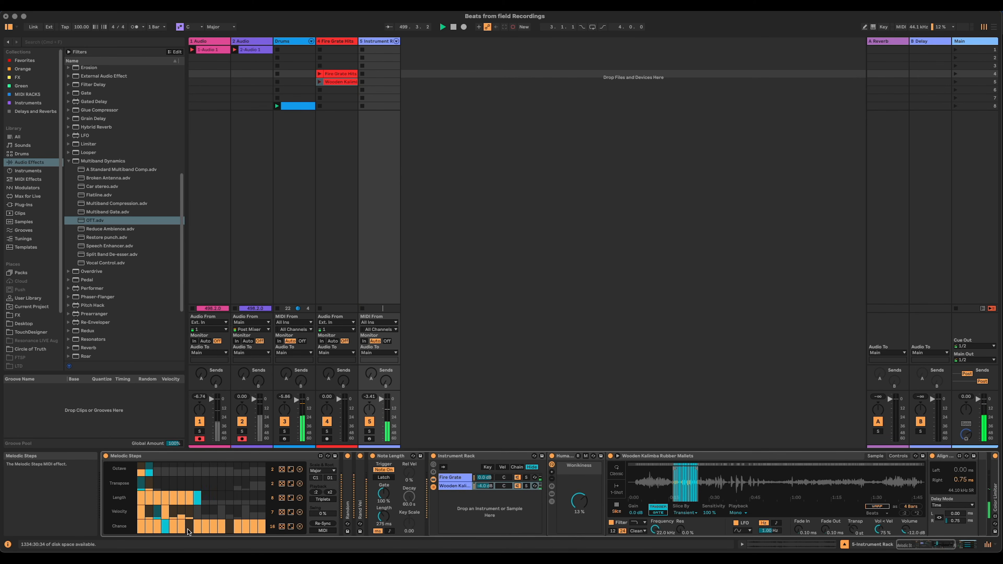